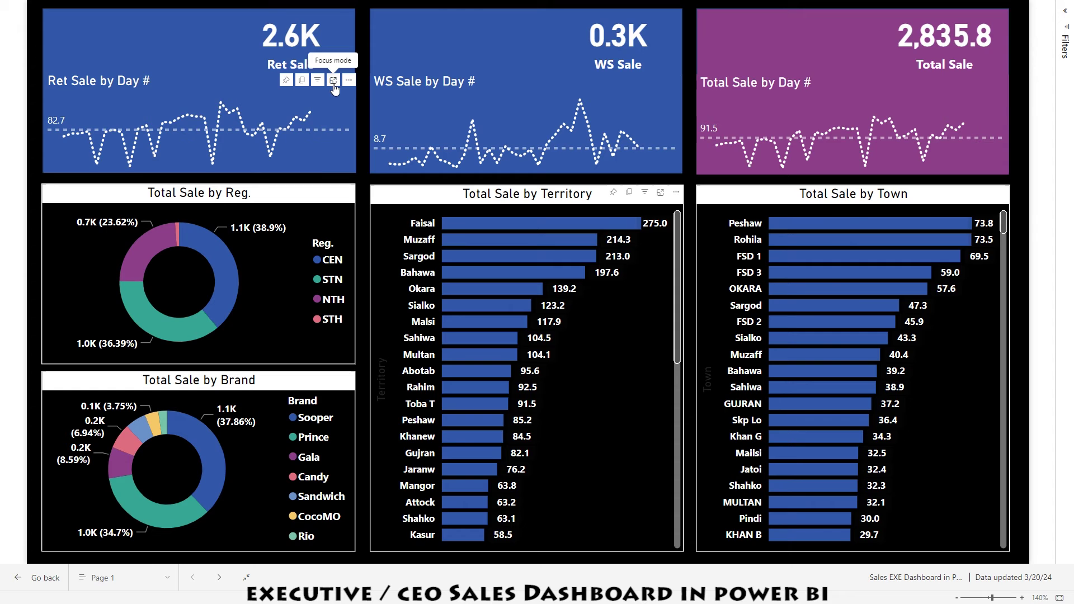
View the Ret Sale and Total Sale daily trend charts enlarged in focus mode and return to the report
left_click(333, 81)
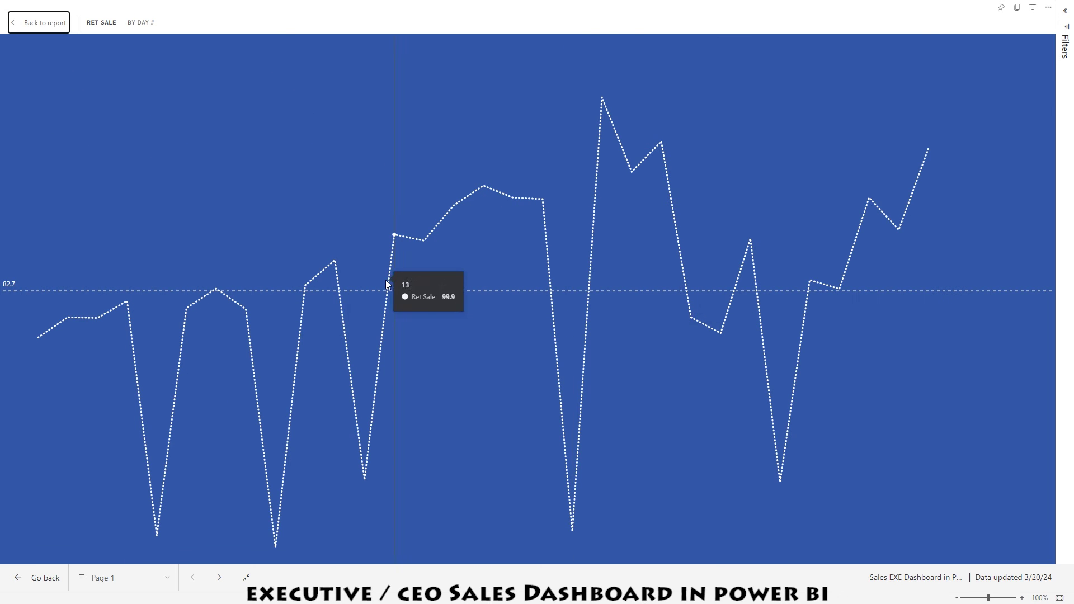
left_click(54, 23)
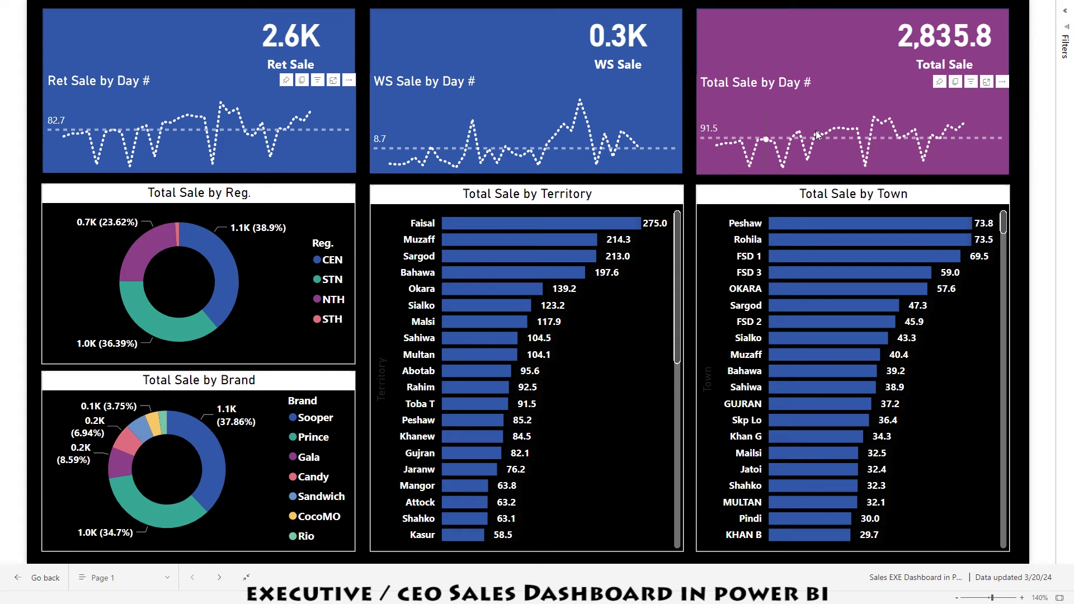
left_click(987, 84)
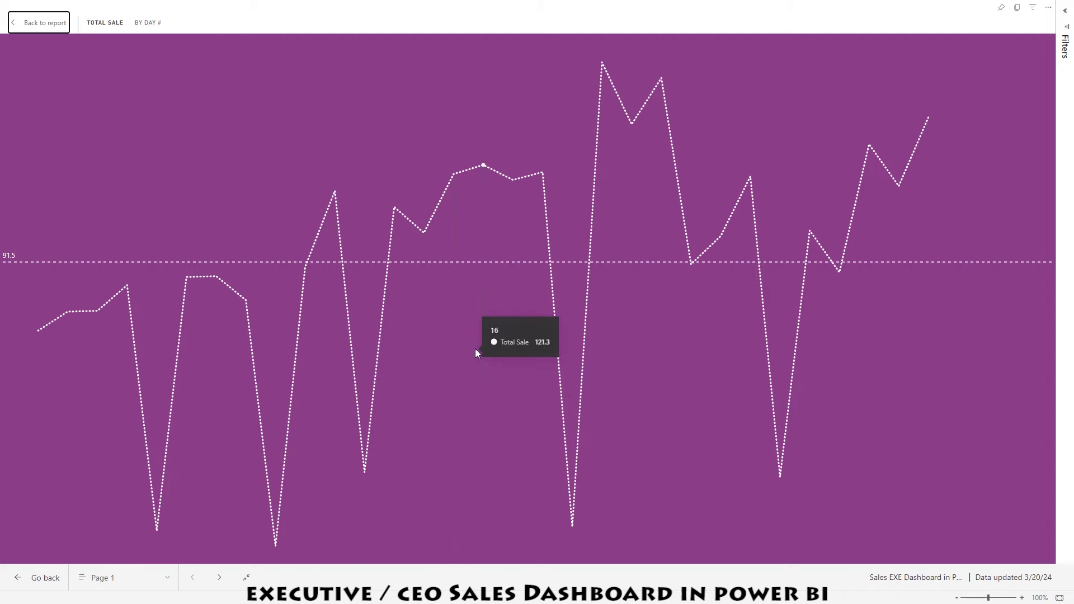
key("Escape")
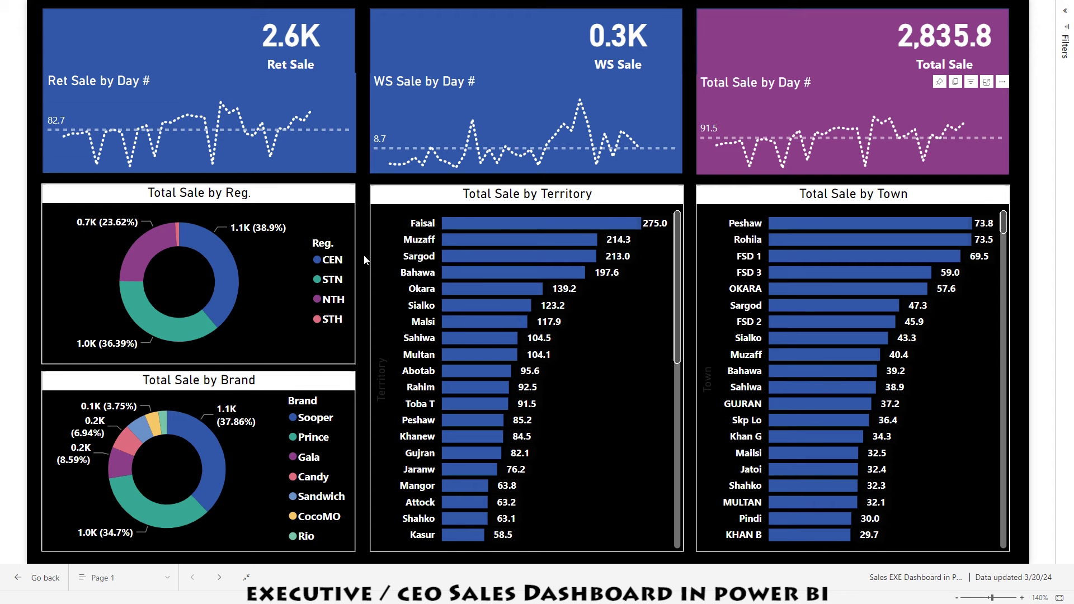
Inspect the brand breakdown tooltips and cross-filter the finished dashboard by the CEN region and the Faisal territory
mouse_move(225, 286)
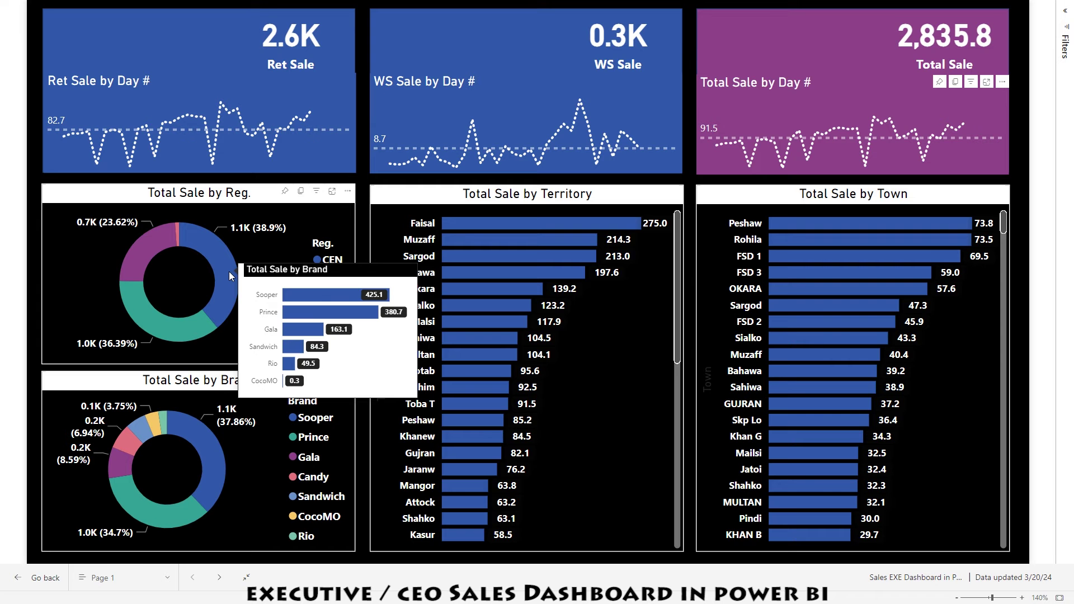
mouse_move(476, 227)
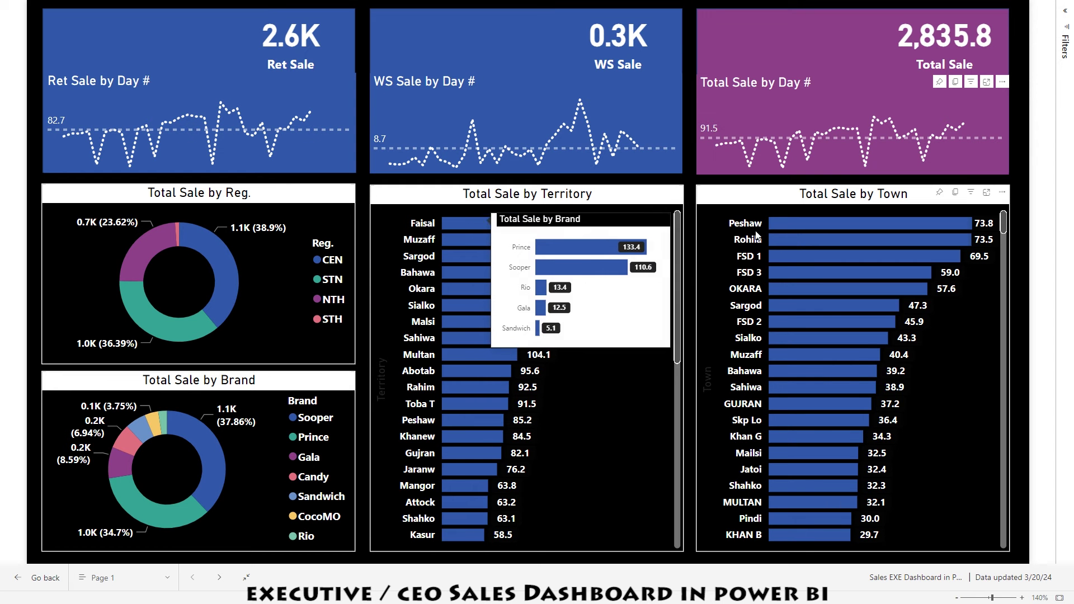
mouse_move(782, 227)
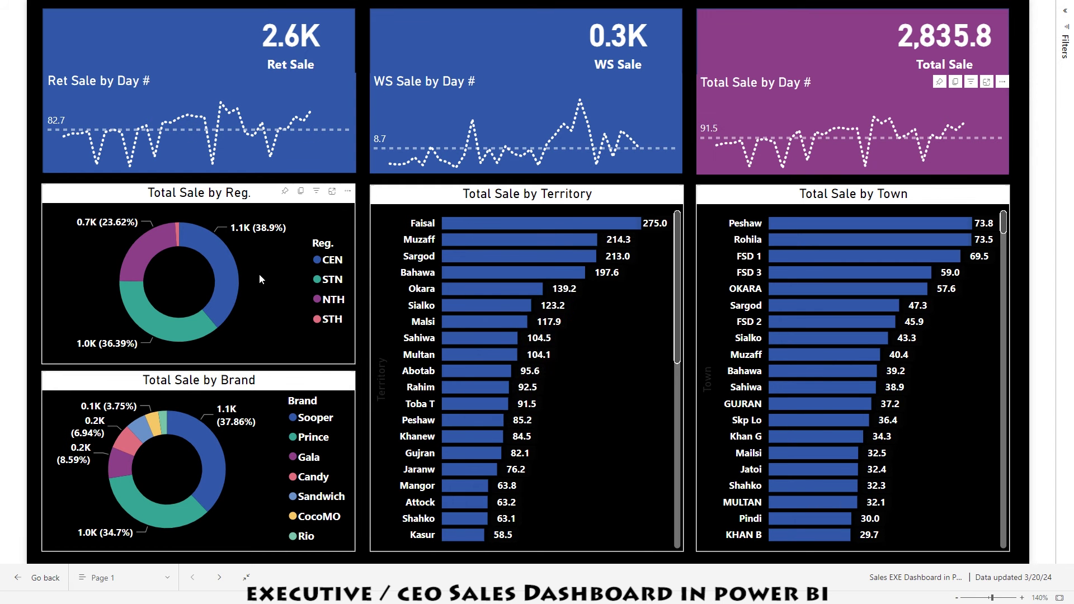
left_click(220, 283)
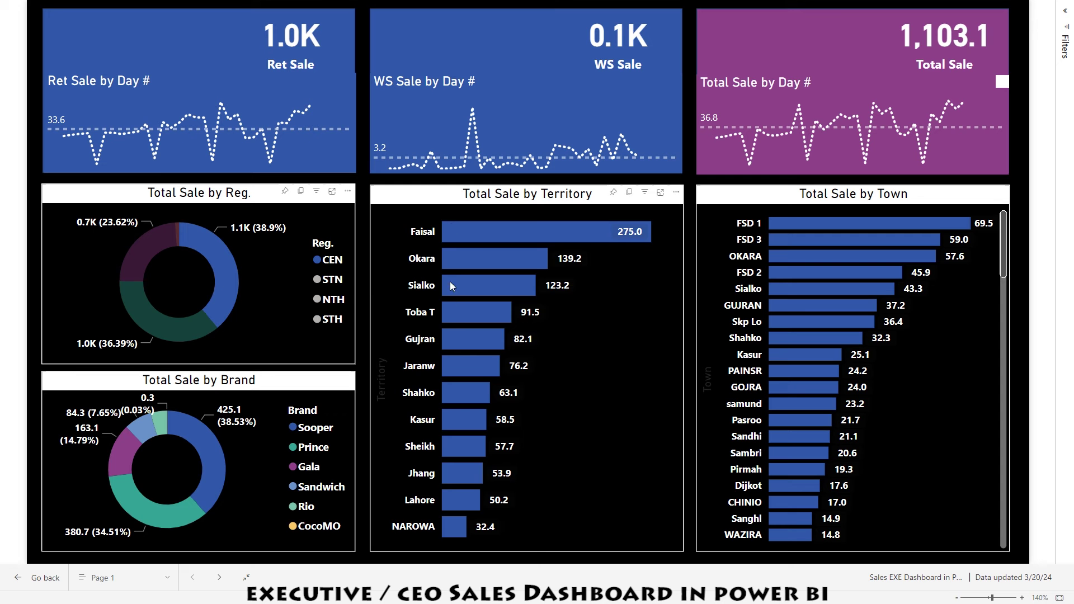
mouse_move(221, 262)
left_click(478, 233)
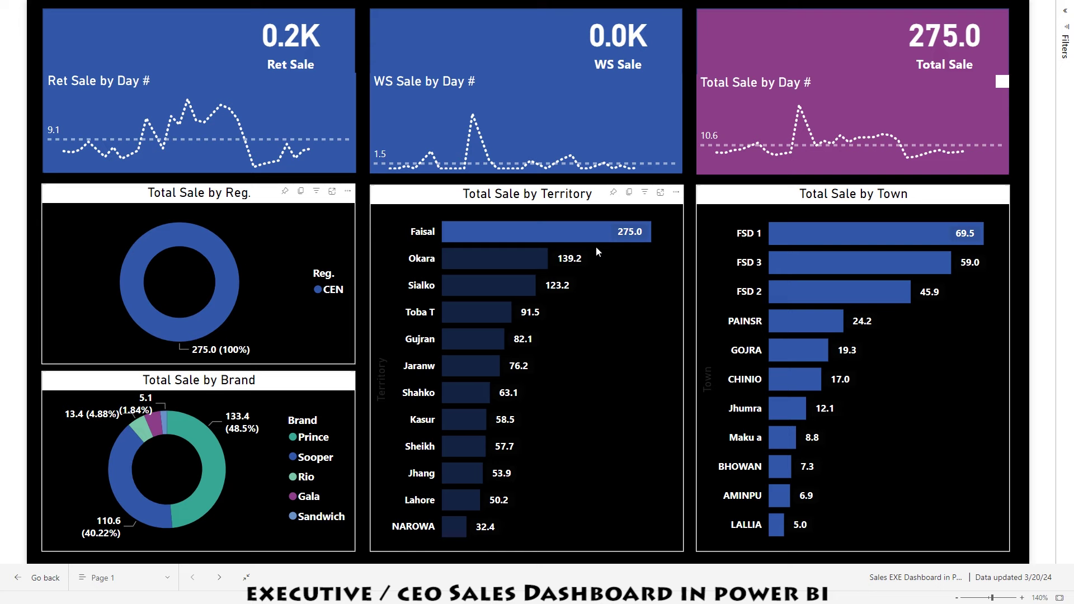
Launch Power BI Desktop and create a new blank report
key("super")
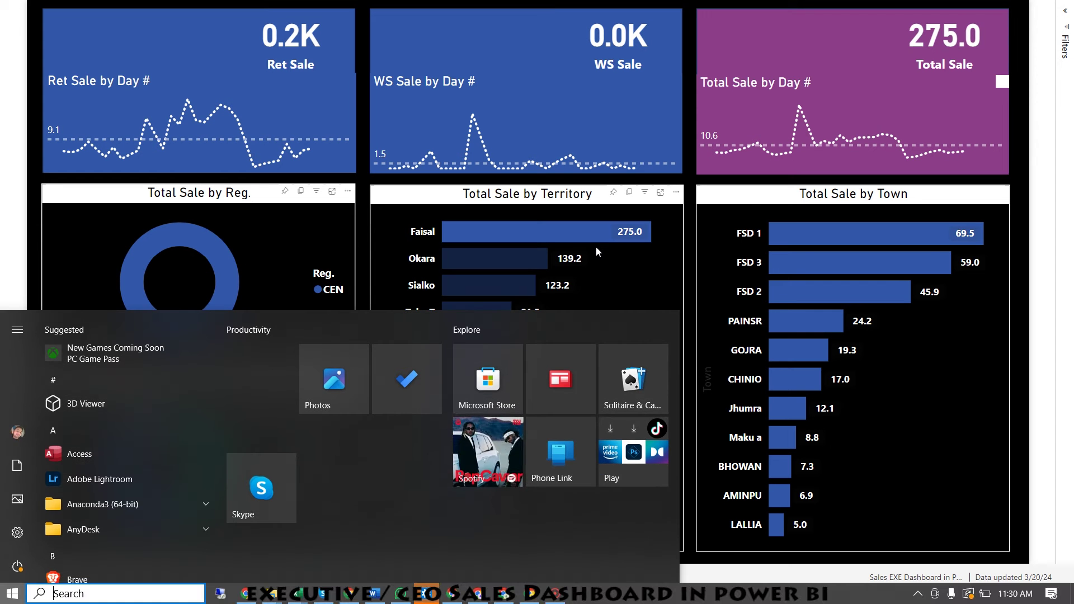
type("power")
key("Return")
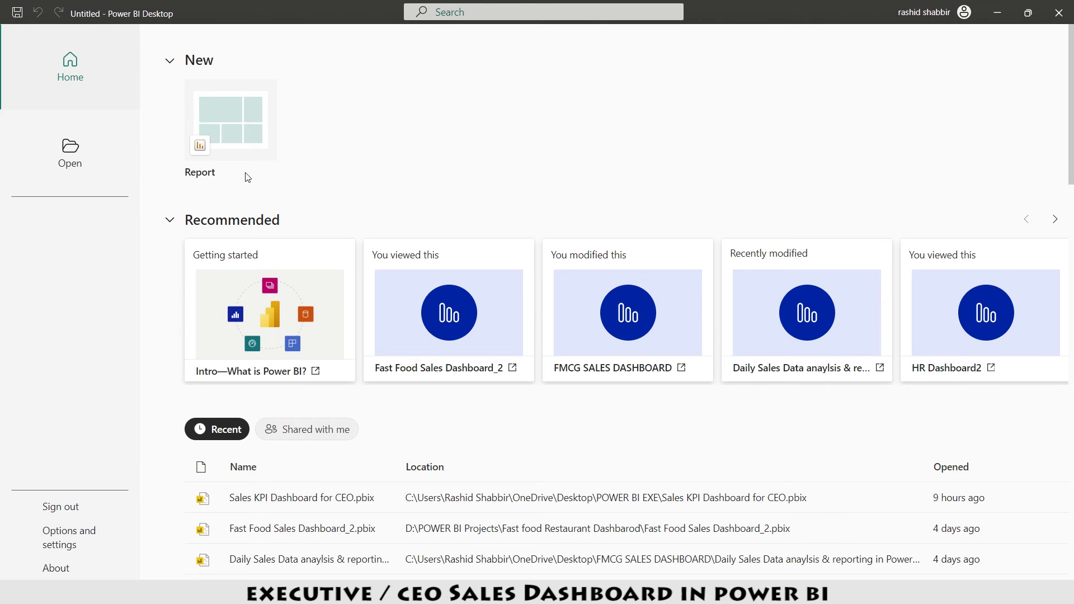
left_click(241, 141)
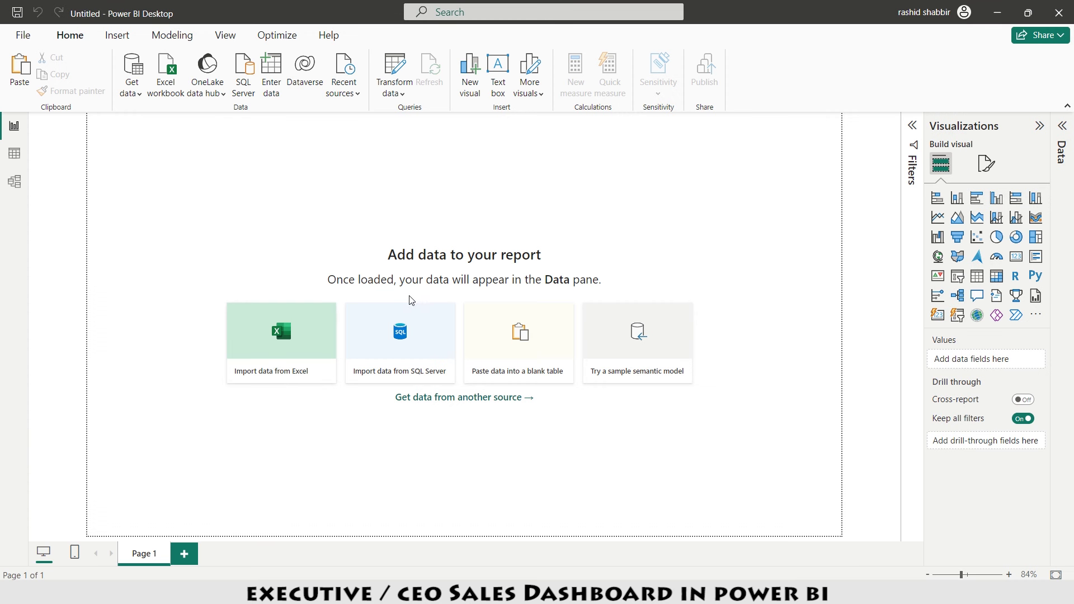
Load the brand, region, Sales1, territory and town tables from the Excel workbook POWER BI Executive Dashboard
left_click(284, 350)
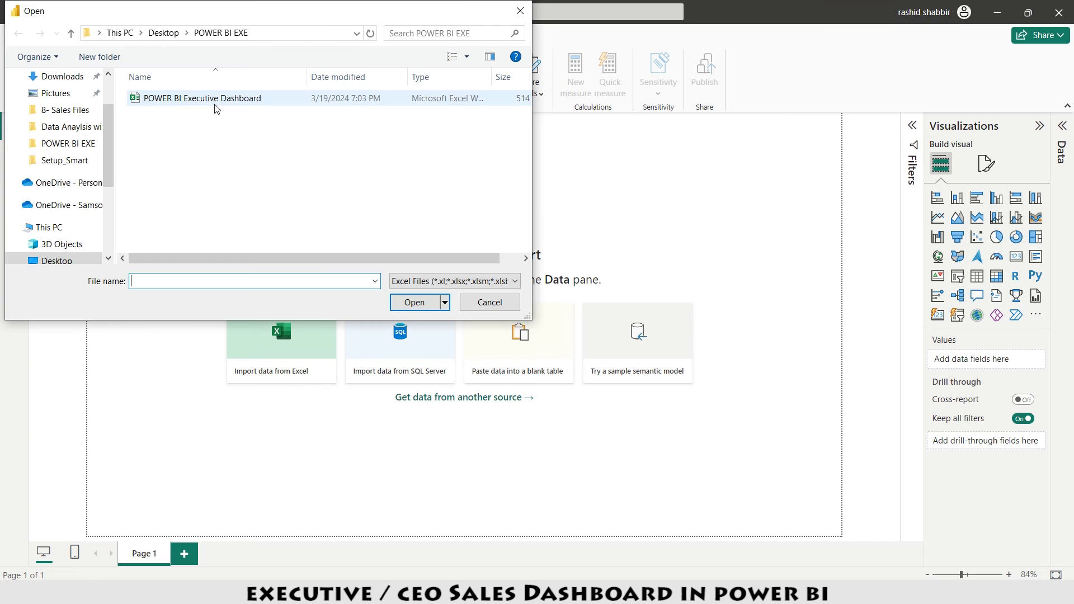
double_click(217, 108)
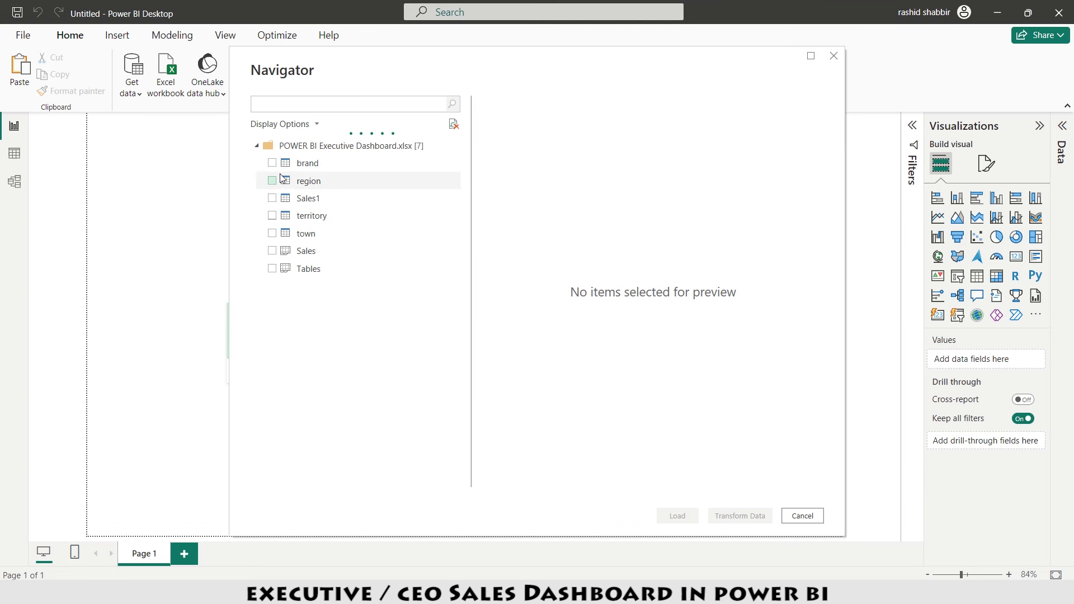
left_click(271, 163)
left_click(272, 182)
left_click(271, 199)
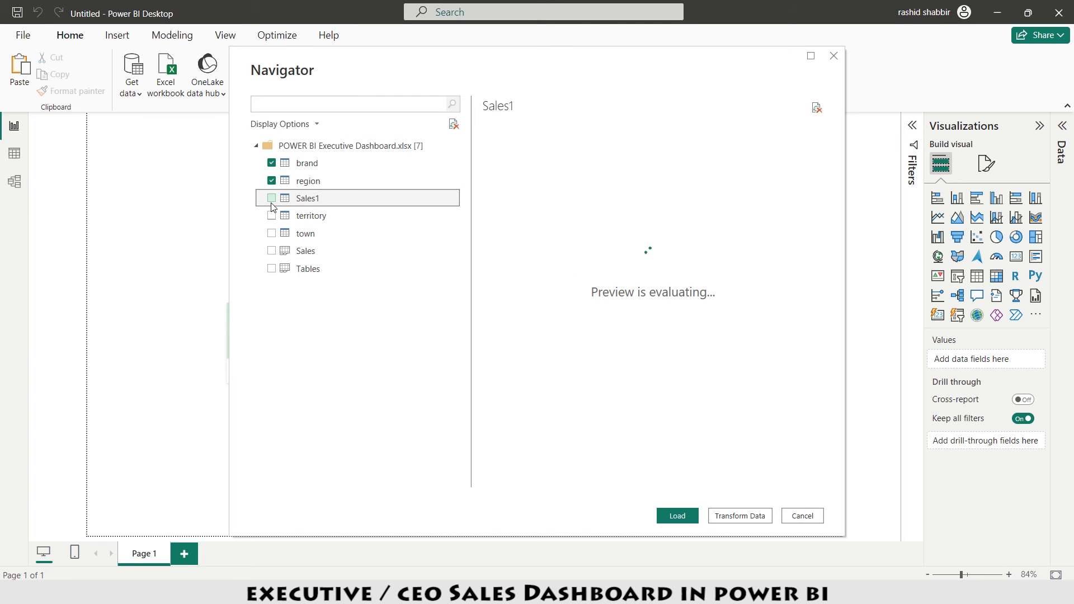
left_click(272, 216)
left_click(272, 234)
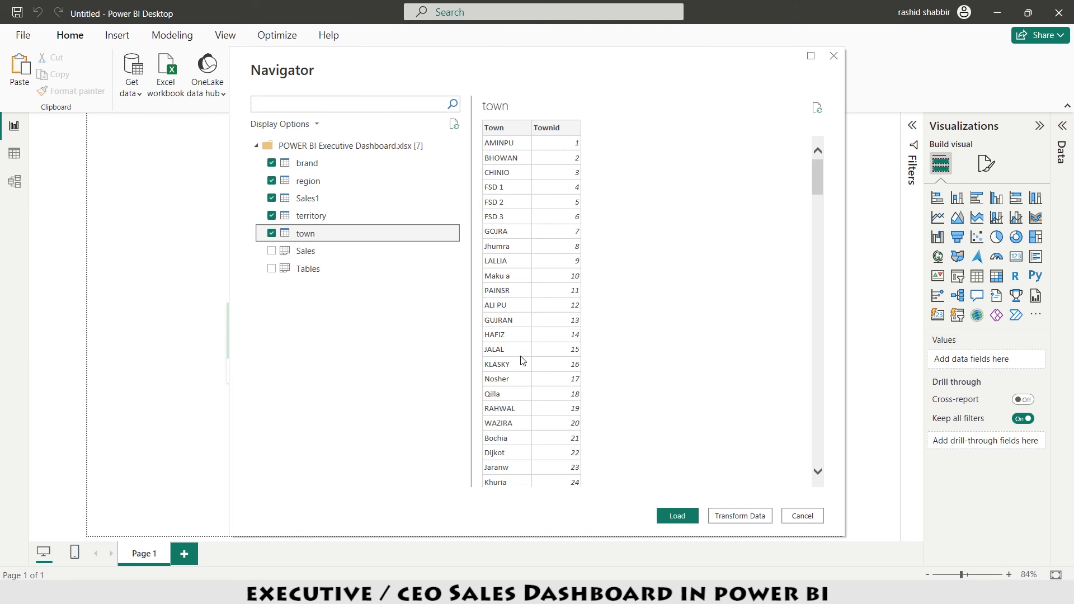
left_click(681, 521)
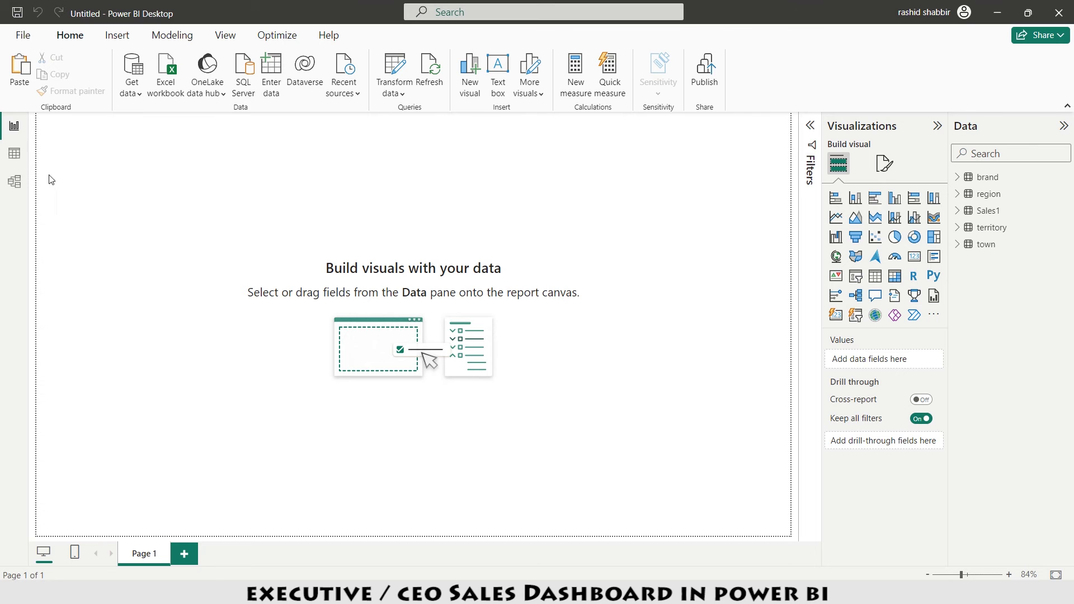
Create a calculated table with the formula Calendar = CALENDARAUTO()
left_click(15, 157)
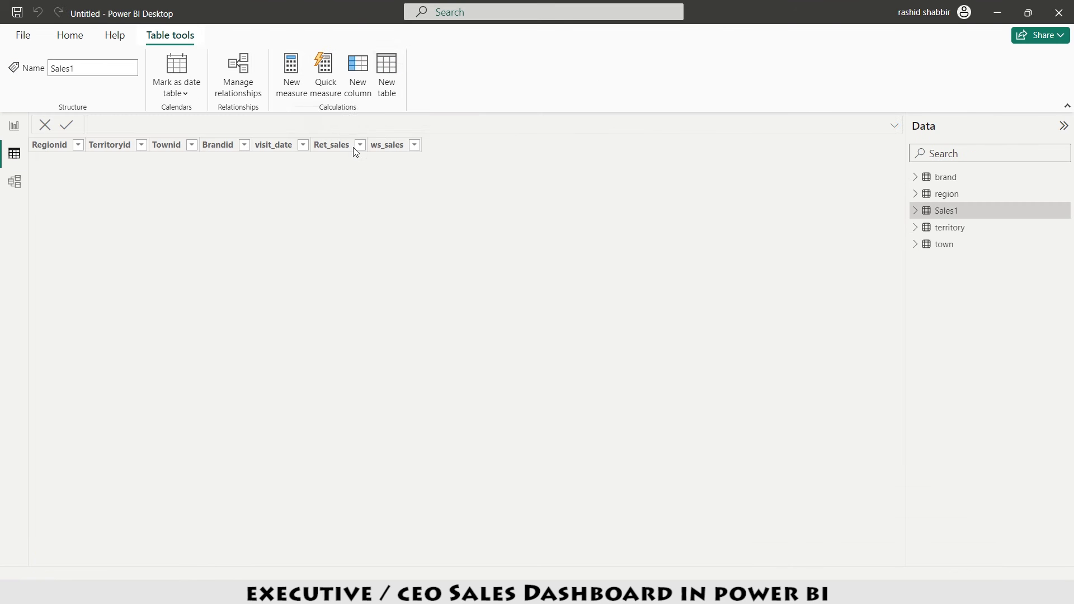
left_click(390, 81)
type("Calendar = calendar")
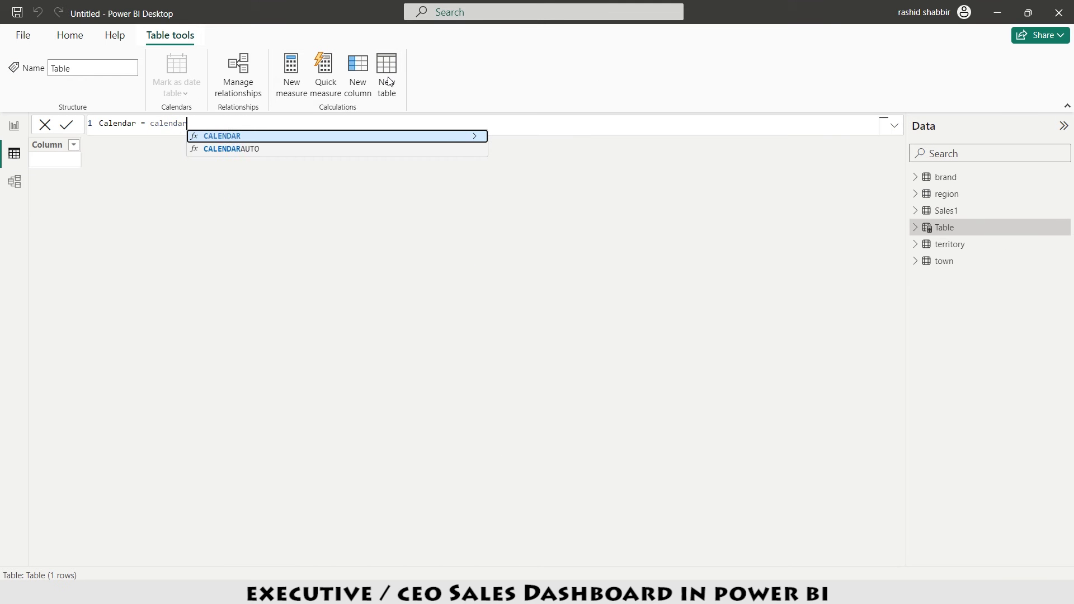
key("Down")
key("Tab")
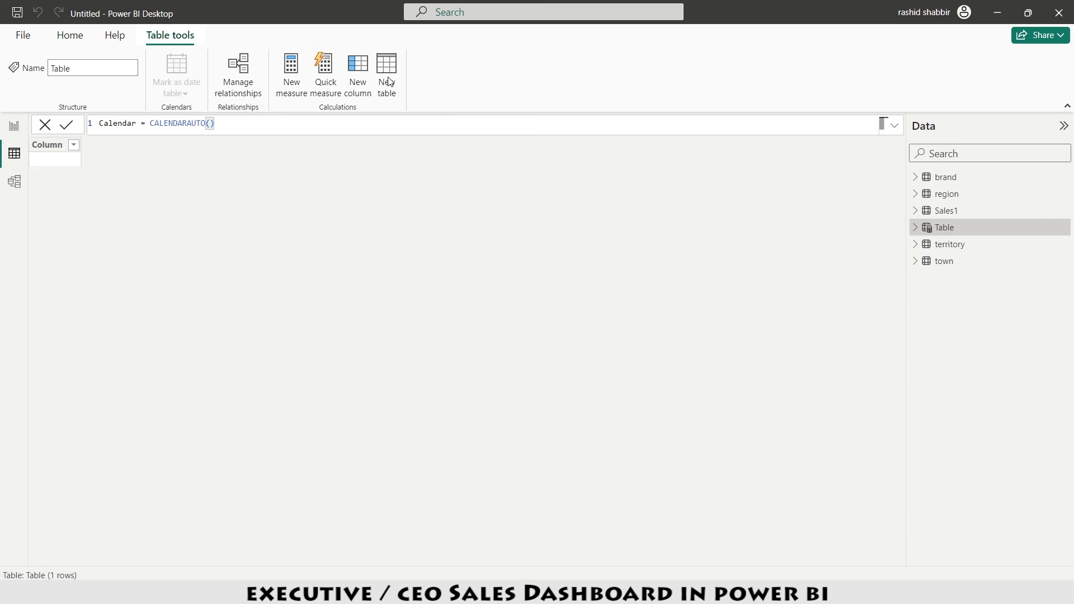
key("Return")
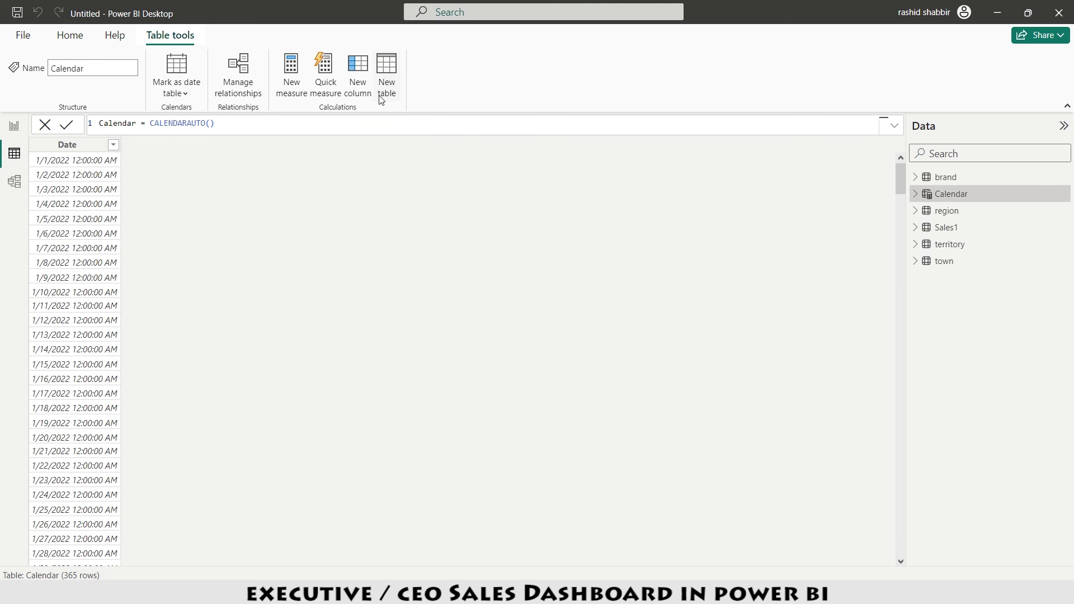
Add a calculated column to the Calendar table with the formula Day # = DAY('Calendar'[Date].[Date])
left_click(357, 76)
type("Day #")
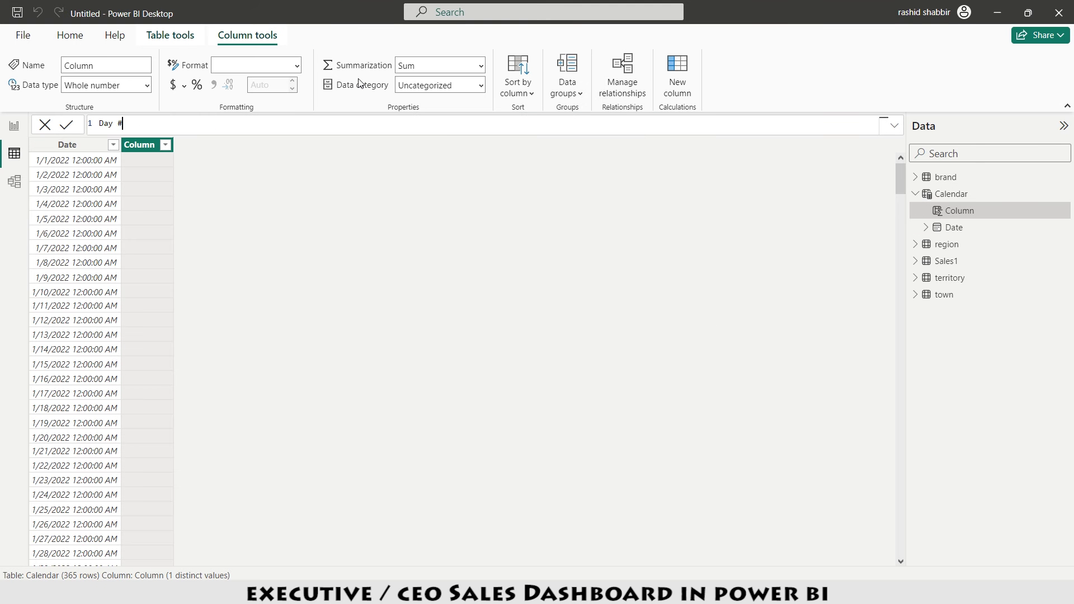
type(" = DAY(")
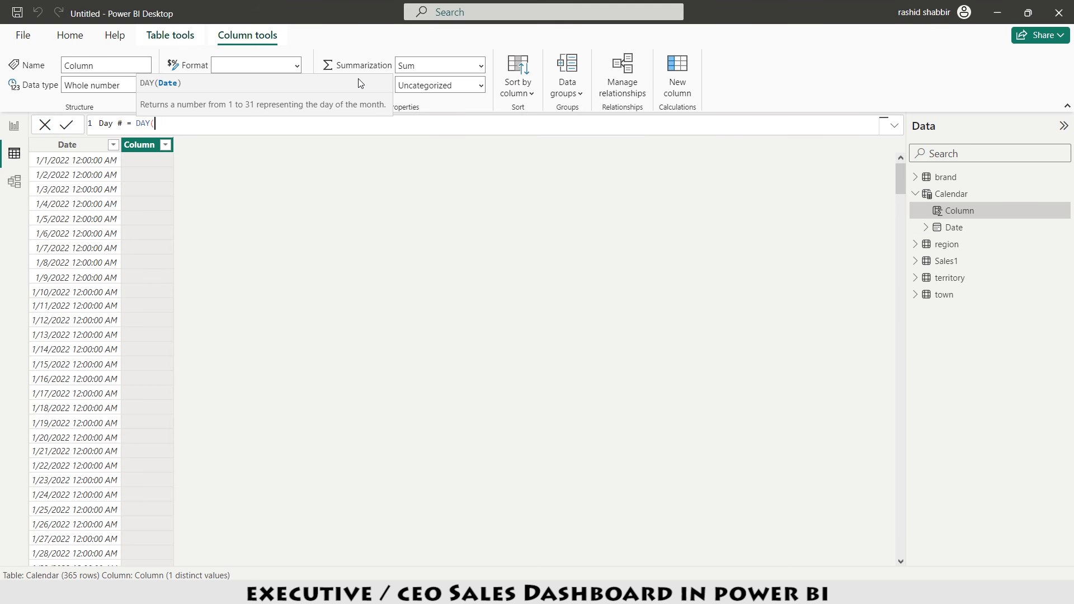
type("'Calendar'[Date].[Date])")
key("Return")
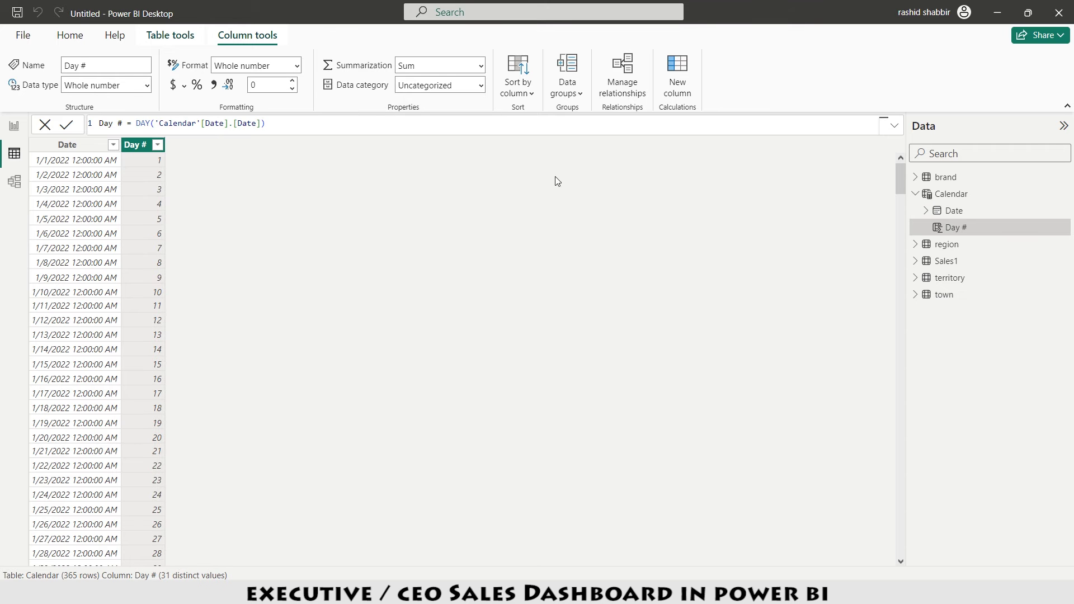
Add a calculated column to the Calendar table with the formula Day Name = FORMAT('Calendar'[Date].[Date],"ddd")
left_click(673, 75)
type("Day ")
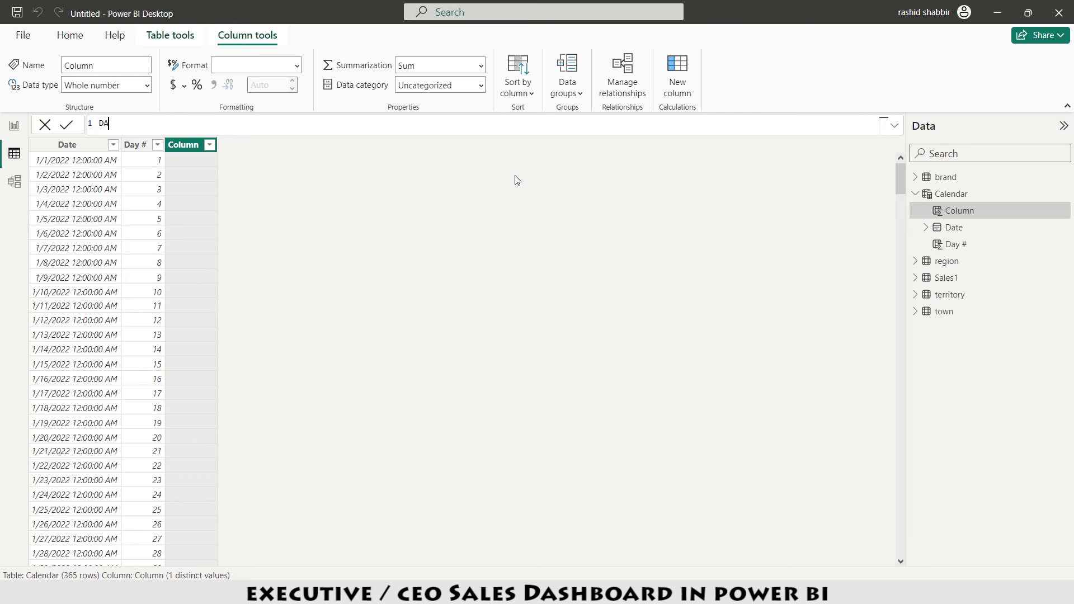
type("Name = FORMAT('Calendar'[Date]")
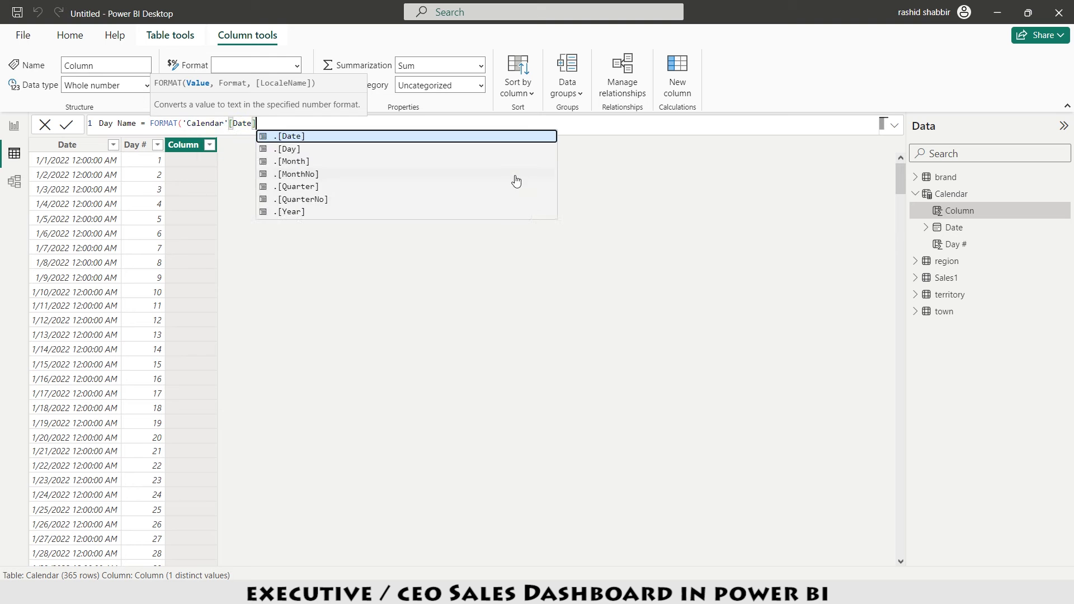
type(".[Date],")
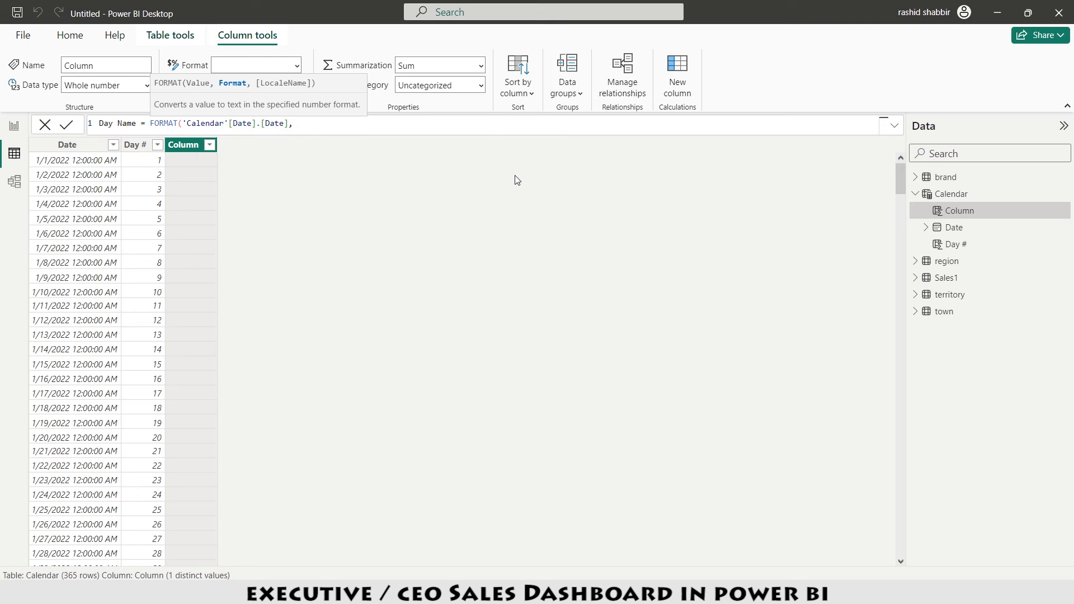
type("\"ddd\")")
key("Return")
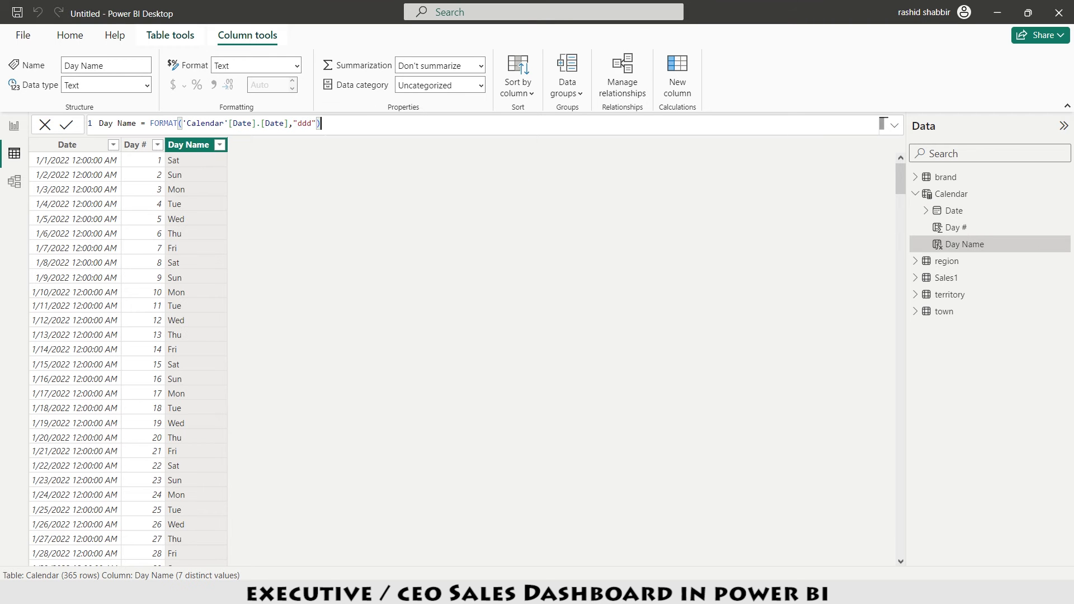
Try the full weekday format "dddd" in the Day Name formula and restore the format to "ddd"
key("Left")
key("Left")
type("d")
key("Return")
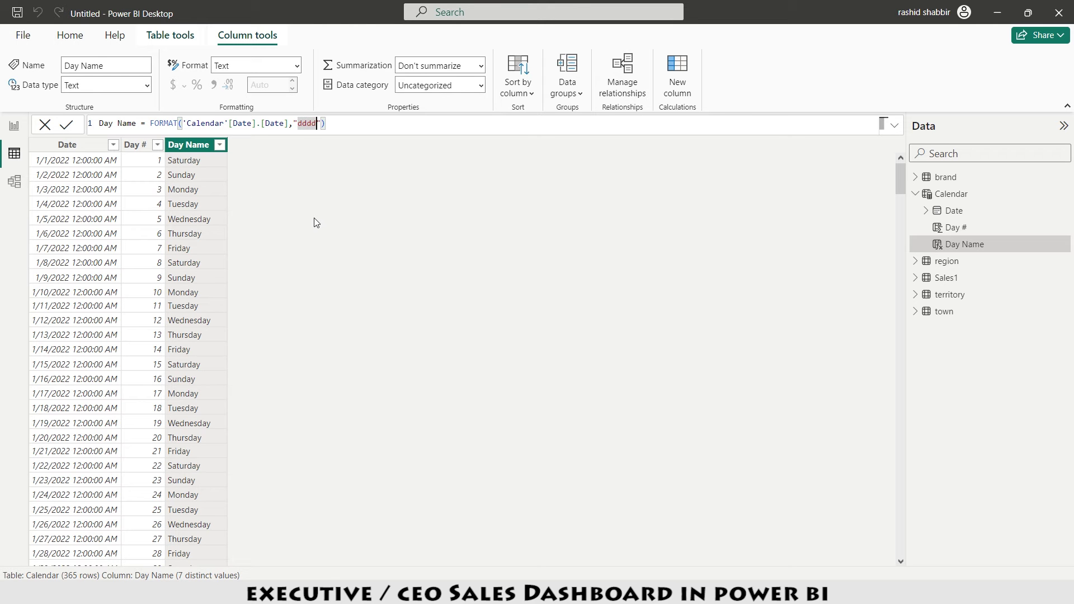
key("BackSpace")
key("Return")
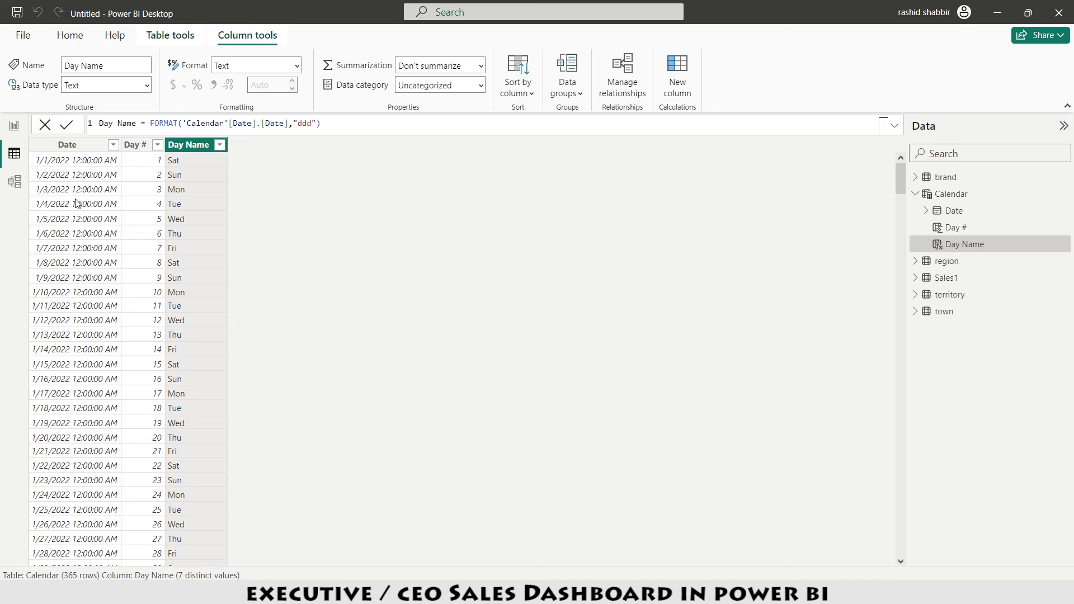
Delete the relationships linking the Sales1 table to the territory and region tables in the data model
left_click(14, 183)
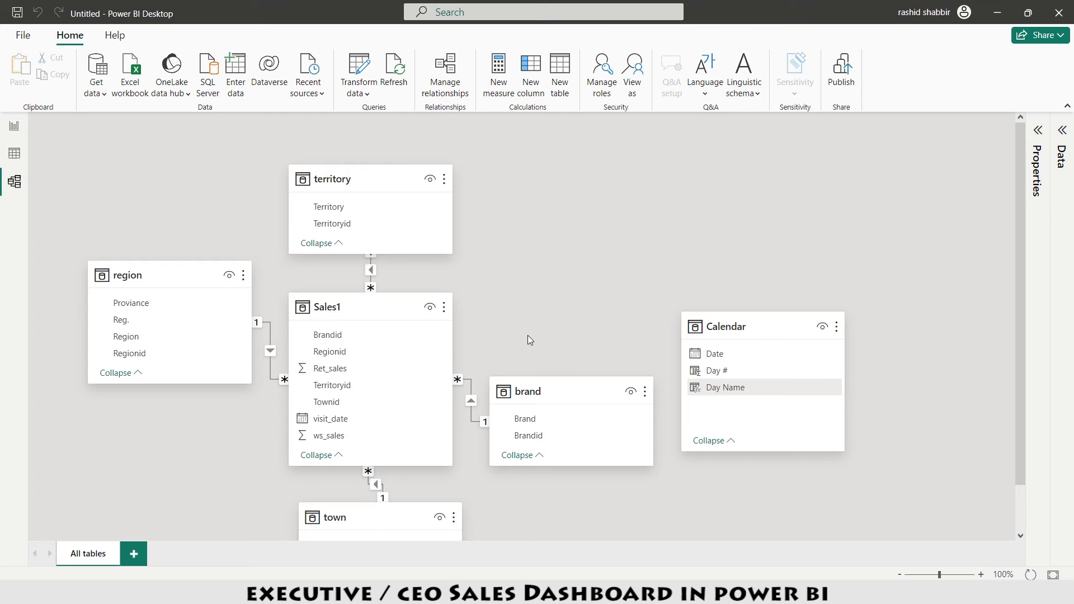
left_click(370, 283)
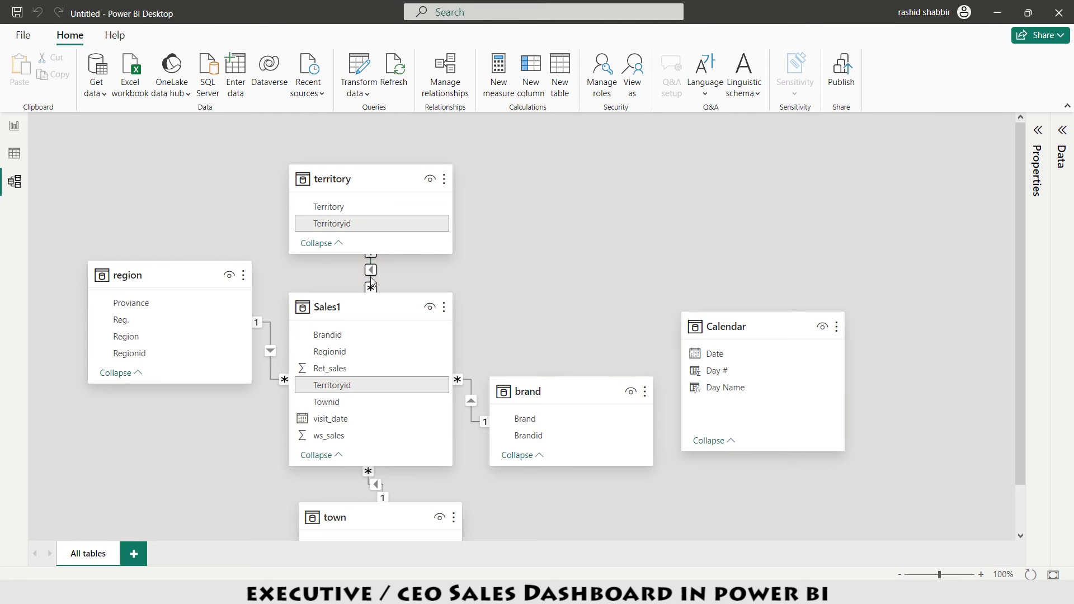
key("Delete")
left_click(616, 325)
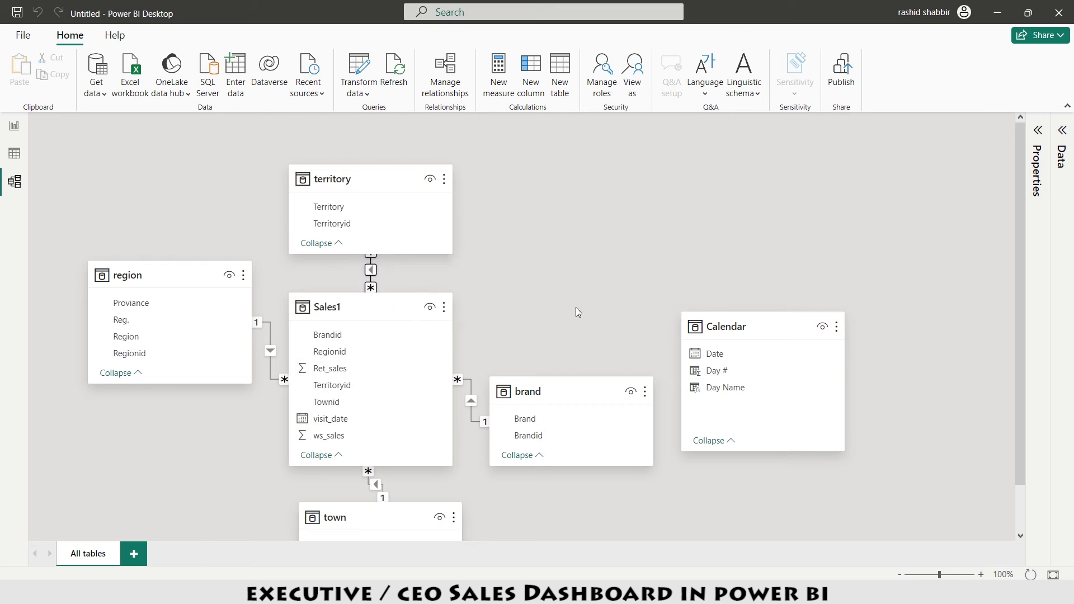
left_click(270, 339)
key("Delete")
left_click(616, 323)
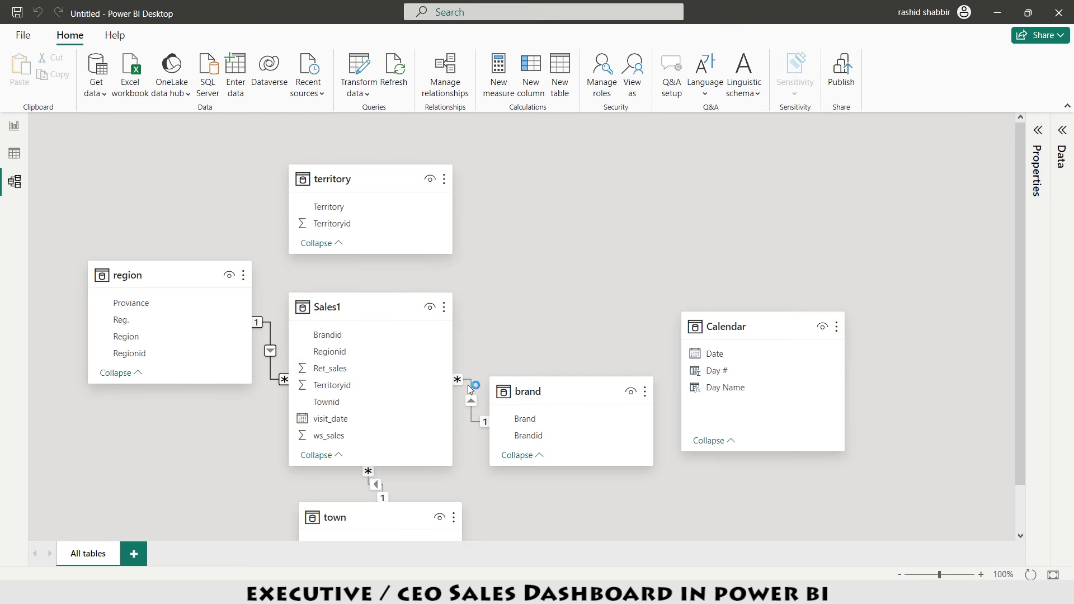
Delete the relationships linking the Sales1 table to the brand and town tables
left_click(471, 384)
key("Delete")
left_click(619, 325)
left_click(373, 484)
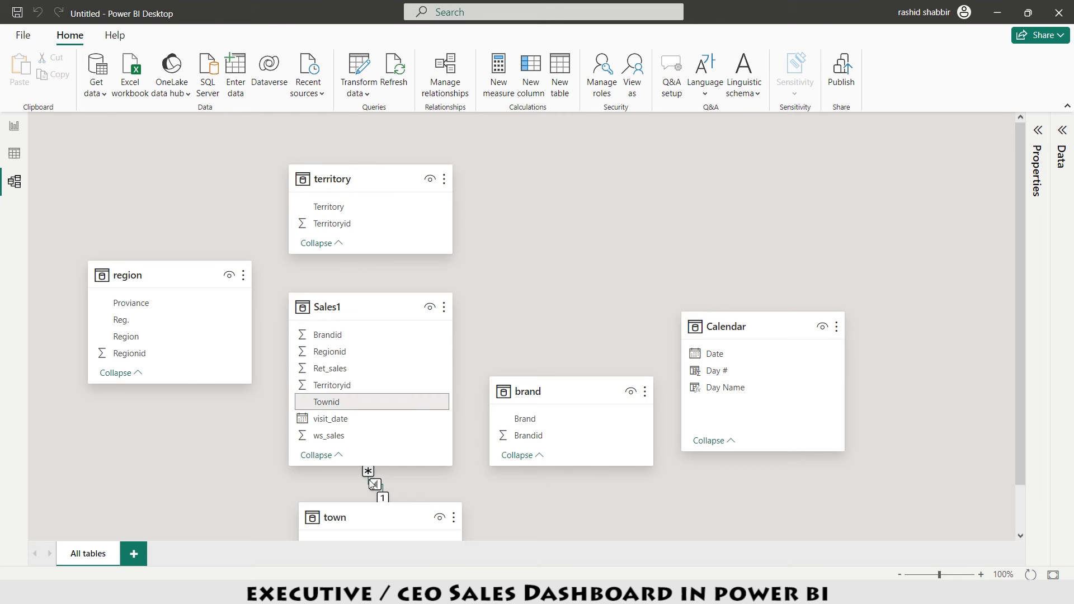
key("Delete")
left_click(616, 325)
Arrange the region, territory, town and brand tables in one row of the model diagram, with Sales1 and Calendar beneath them
left_click_drag(142, 275, 135, 179)
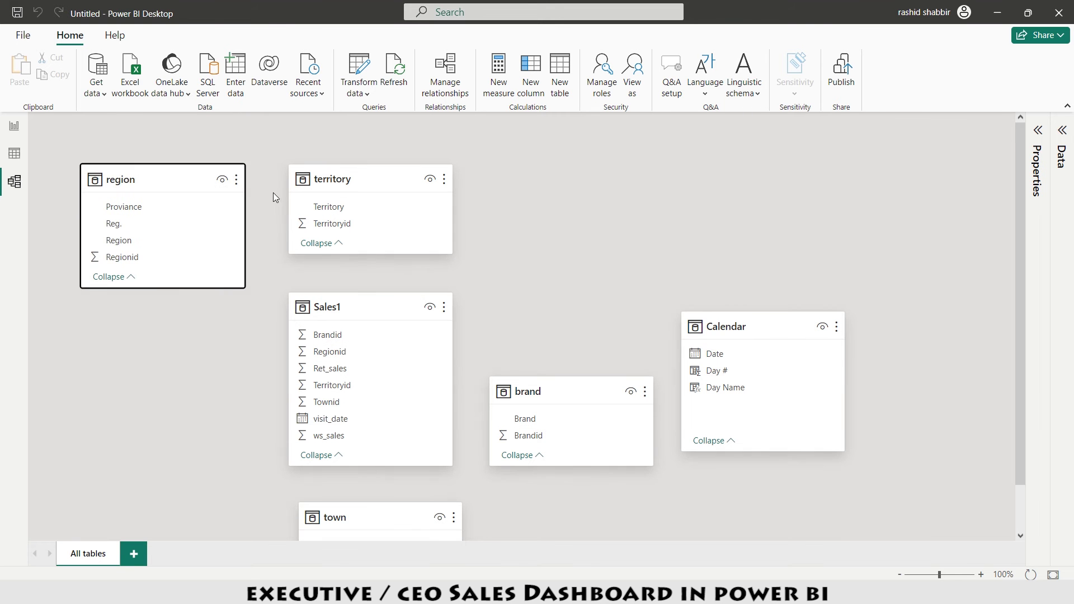
mouse_move(164, 288)
left_mouse_down()
mouse_move(162, 276)
mouse_move(163, 292)
left_mouse_up()
left_click_drag(319, 175, 293, 175)
left_click_drag(344, 519, 507, 182)
left_click_drag(529, 392, 685, 180)
left_click_drag(722, 319, 664, 348)
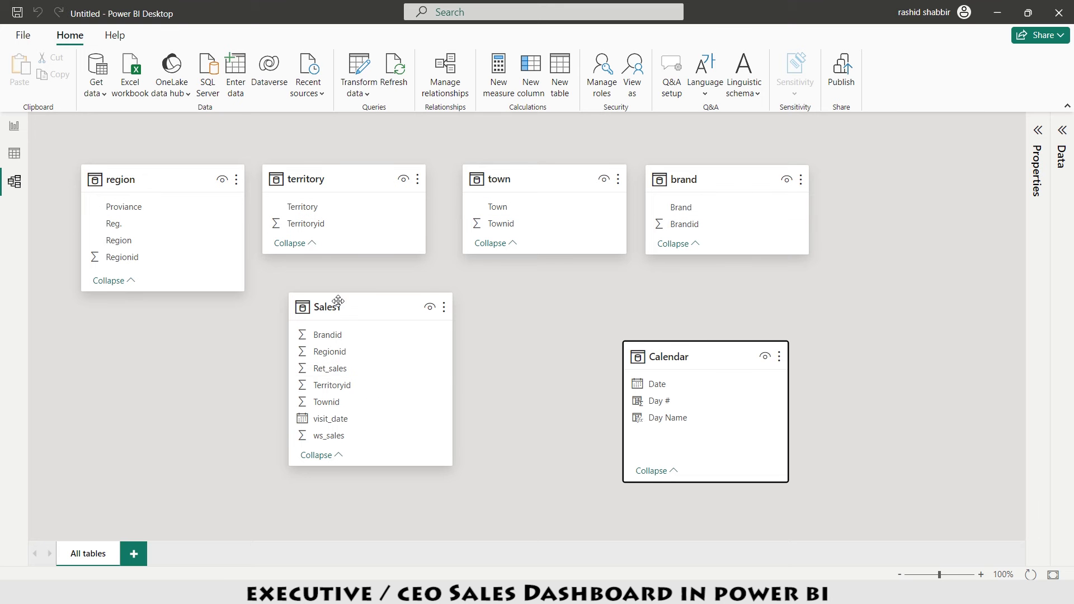
left_click_drag(338, 303, 357, 311)
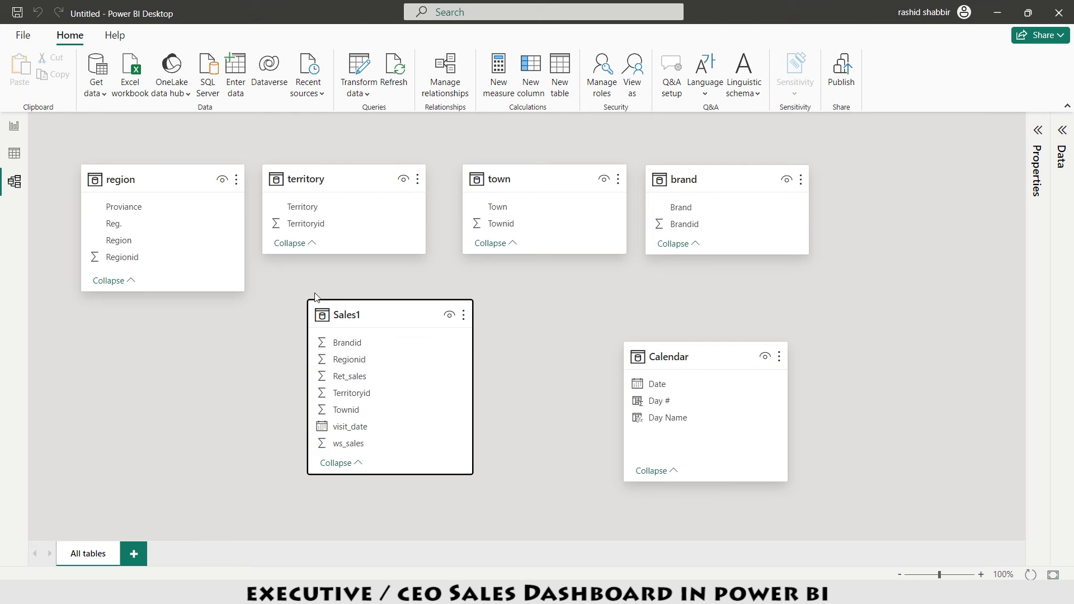
Relate Sales1 to region, territory, town and brand through Regionid, Territoryid, Townid and Brandid, and its visit_date to Calendar's Date
left_click_drag(124, 262, 359, 364)
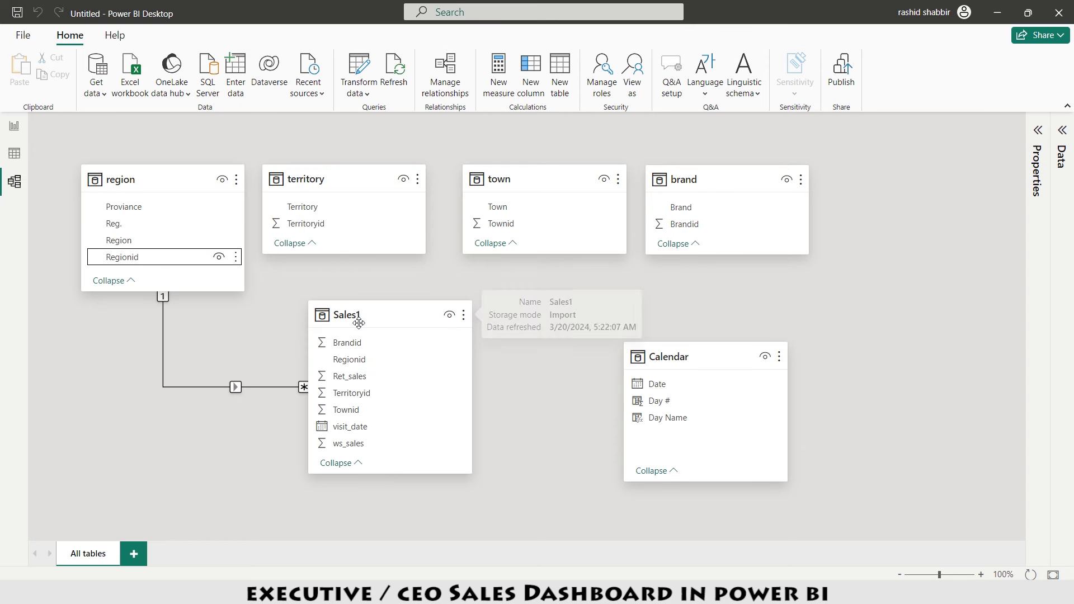
left_click_drag(313, 225, 363, 396)
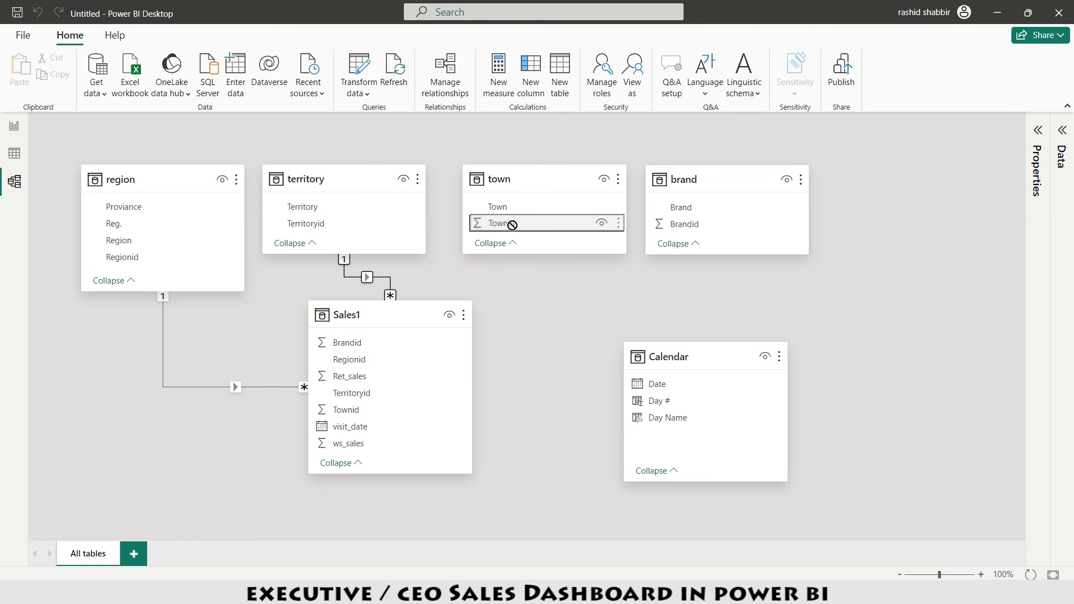
left_click_drag(512, 225, 384, 412)
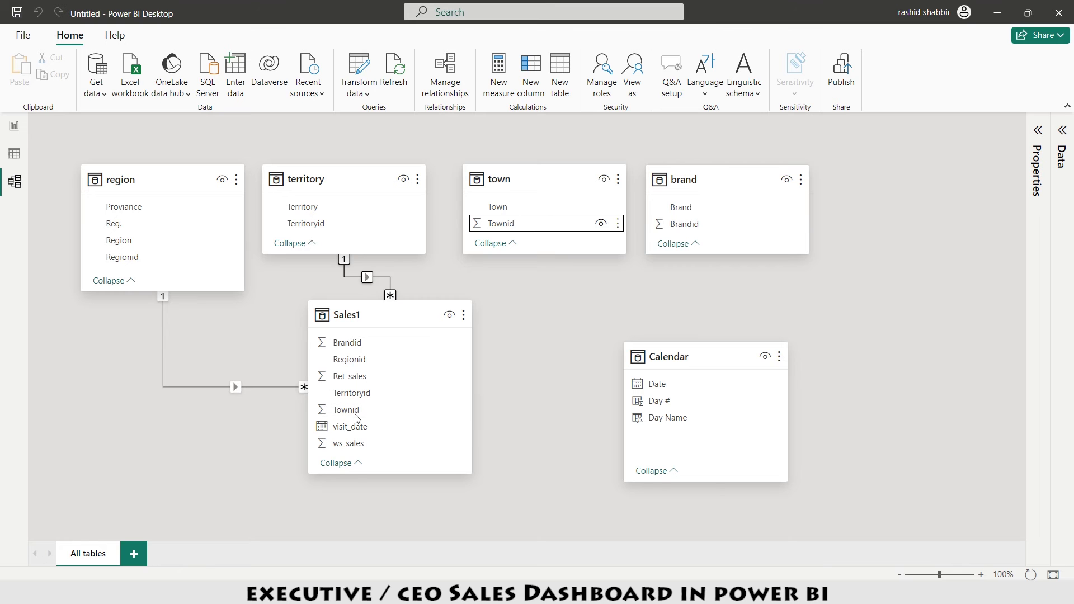
left_click_drag(685, 224, 378, 344)
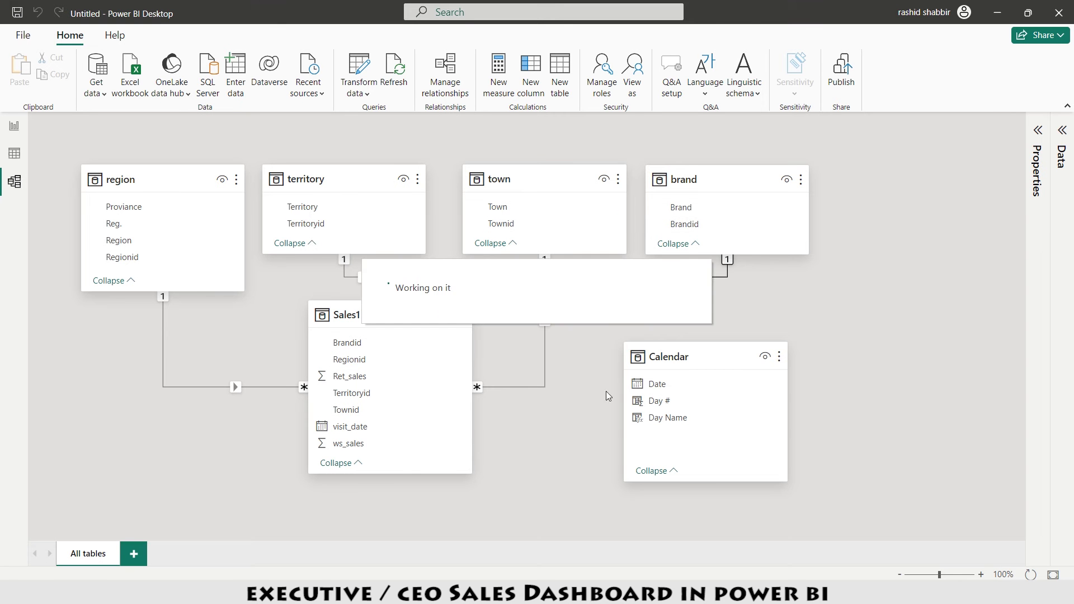
mouse_move(657, 384)
left_mouse_down()
mouse_move(360, 427)
mouse_move(378, 431)
left_mouse_up()
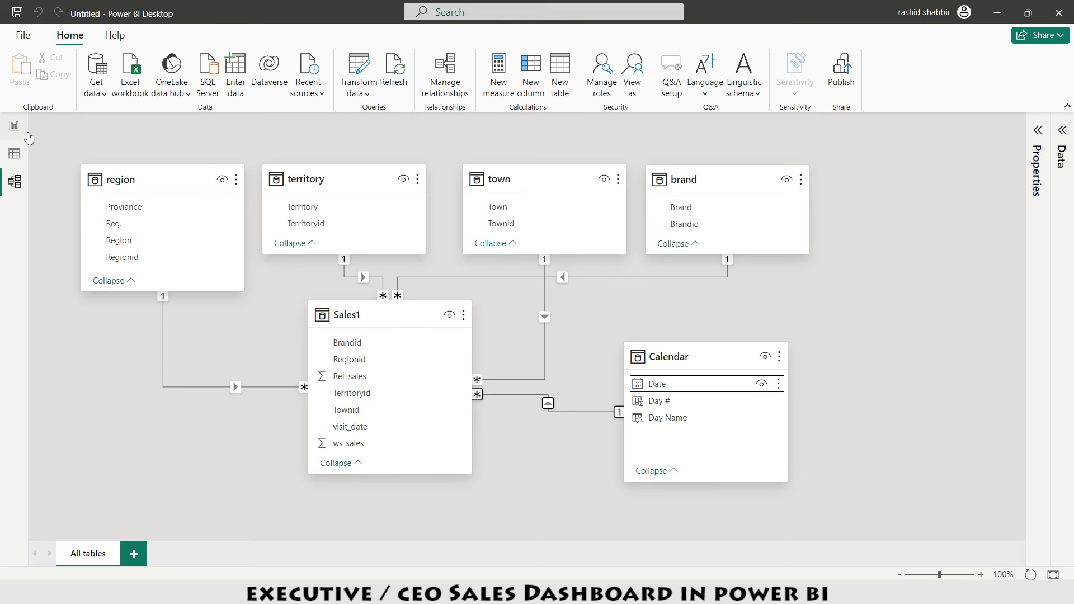
In the report view, enter a new blank table named Calculation and load it
left_click(14, 127)
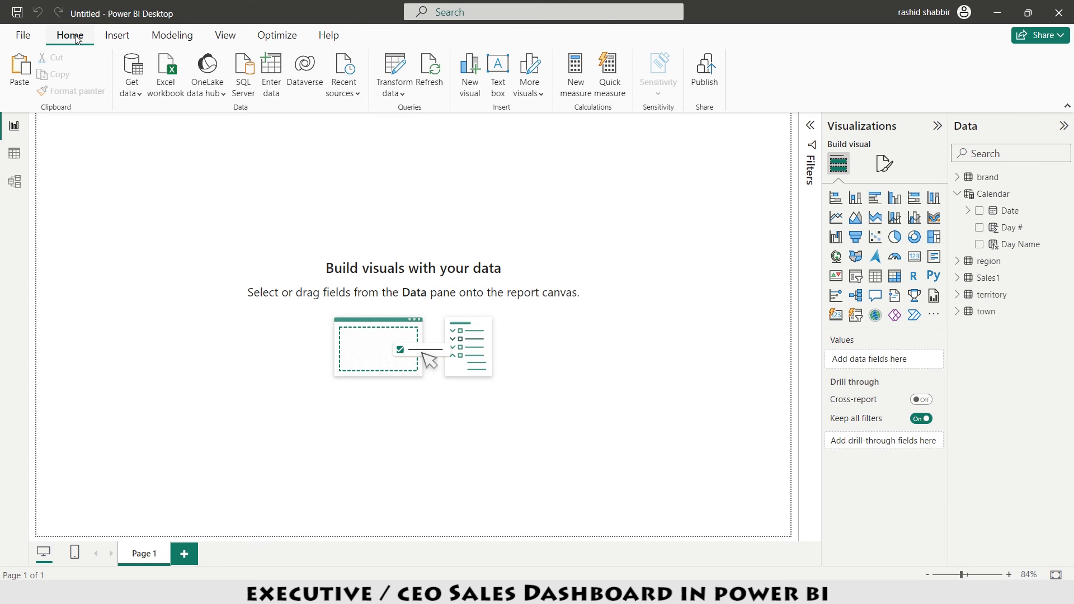
left_click(271, 76)
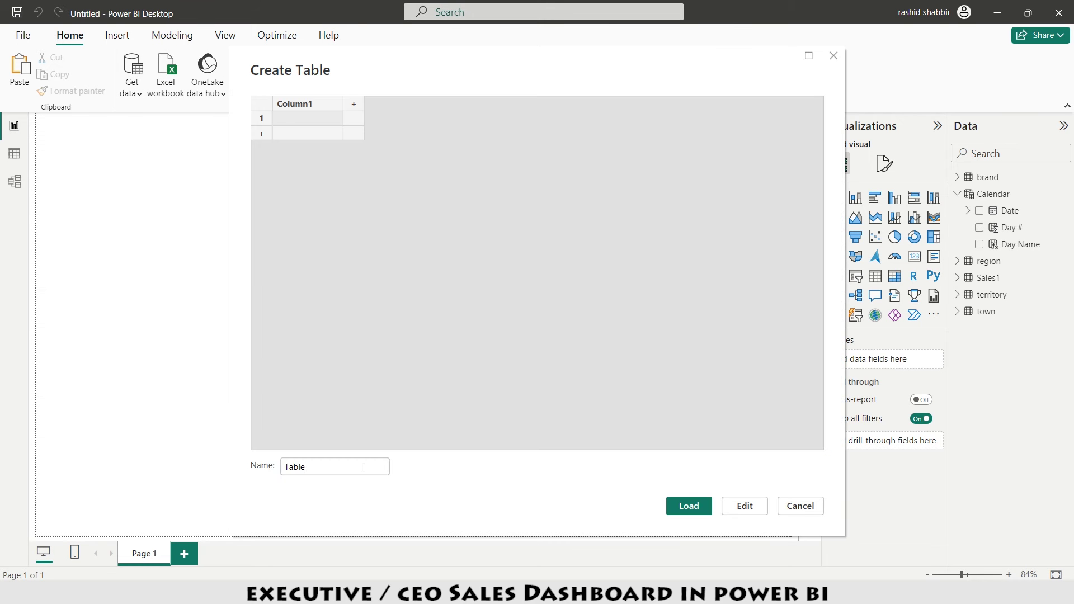
type("Calculation")
left_click(702, 509)
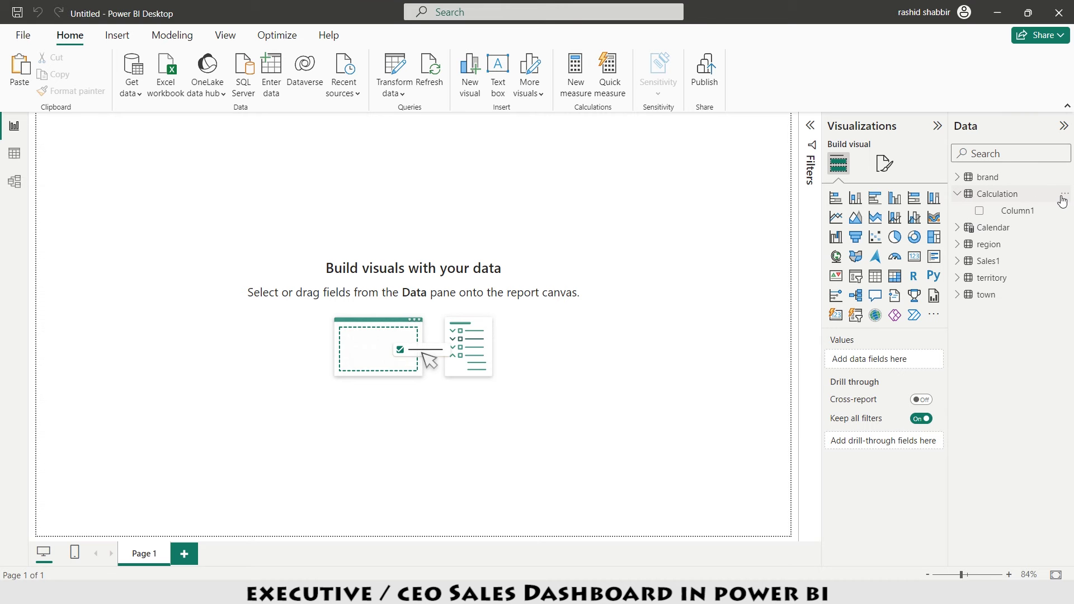
Add a measure to the Calculation table with the formula Ret Sale = SUM(Sales1[Ret_sales])
left_click(1066, 195)
left_click(1013, 220)
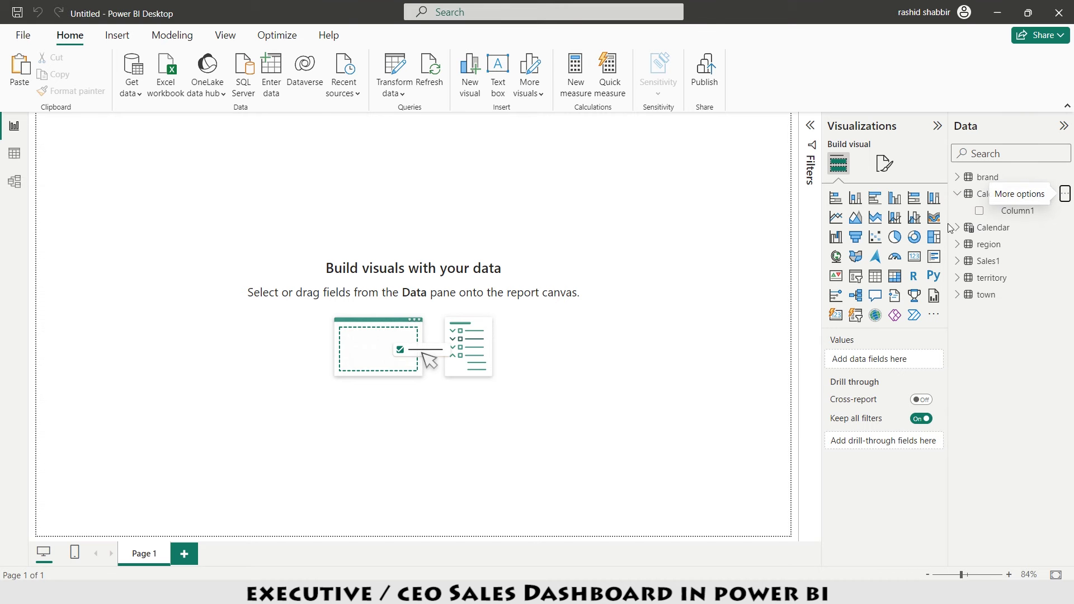
type("Re")
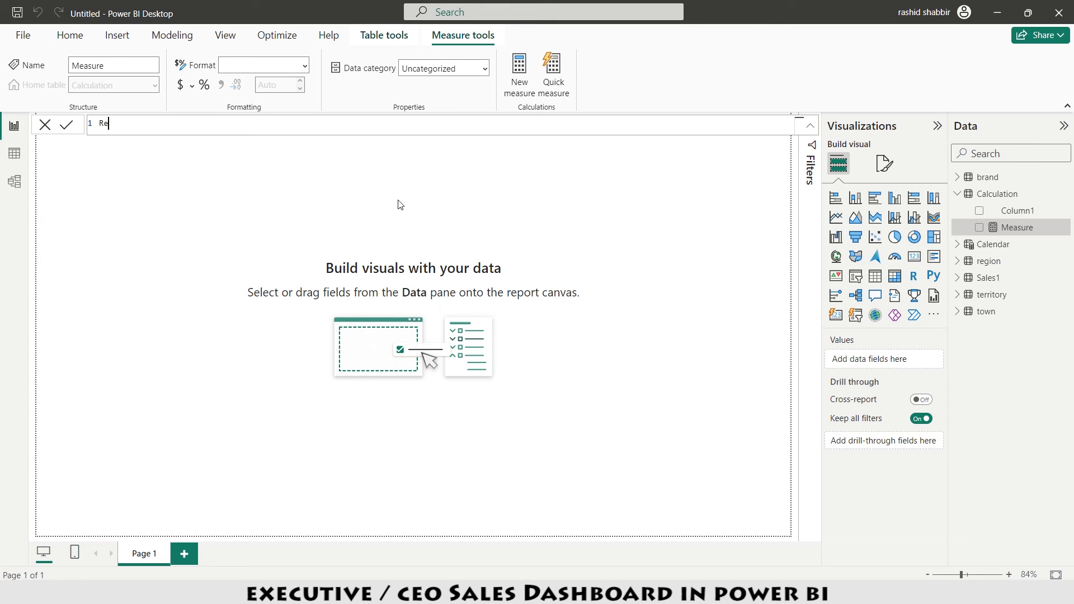
type("t Sale = SUM(Sales1")
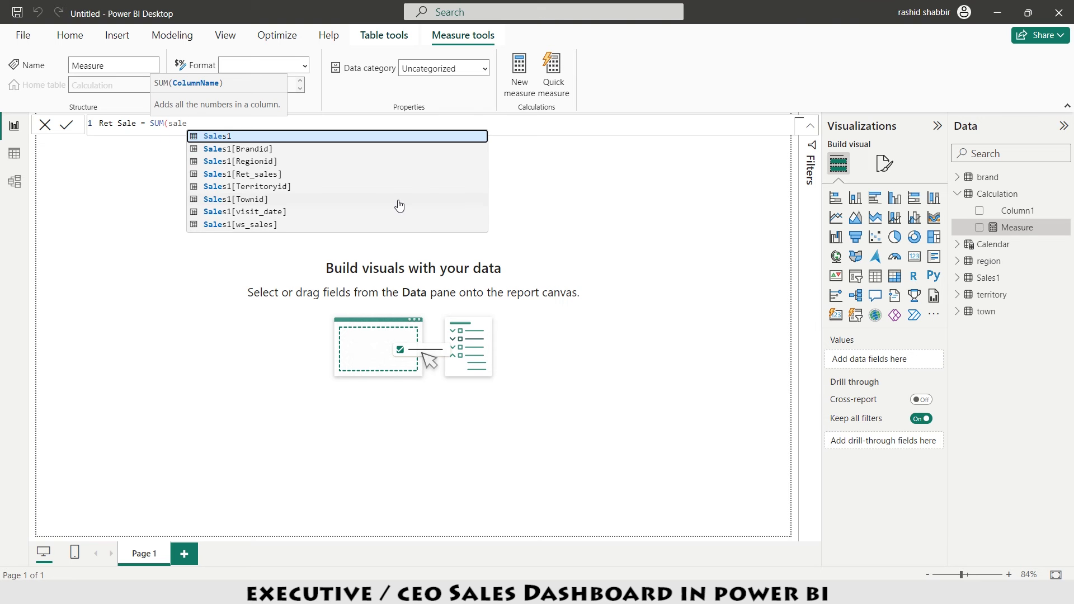
type("[re")
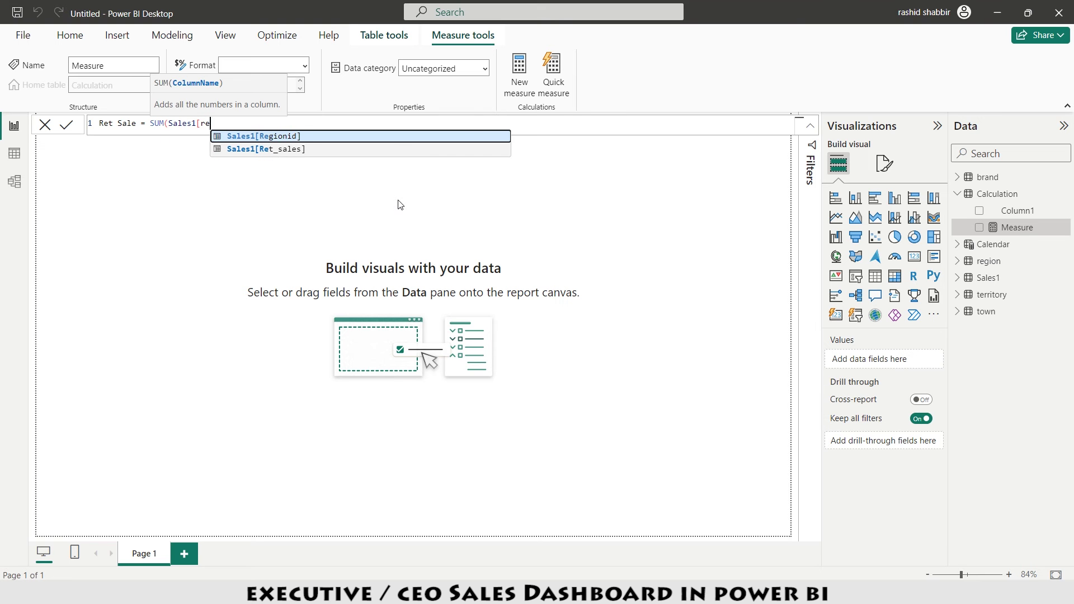
key("Down")
key("Tab")
type(")")
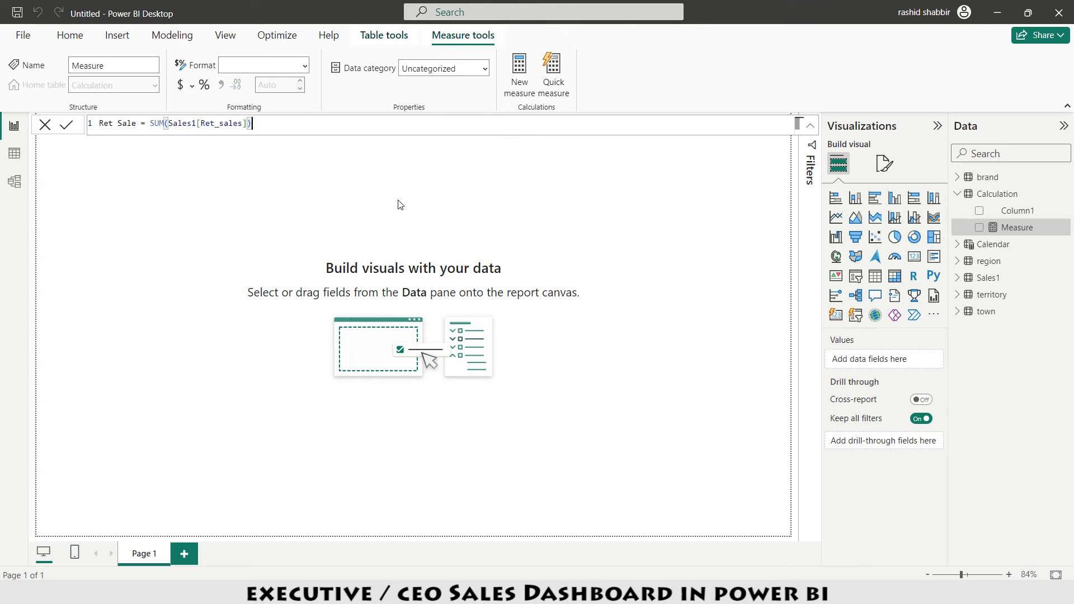
key("Return")
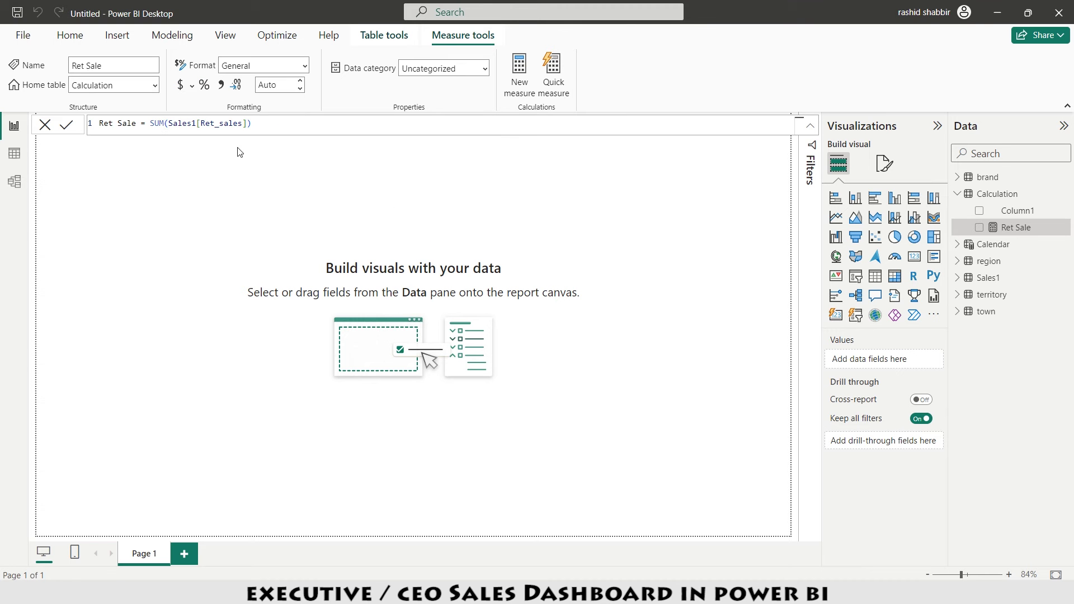
Format the Ret Sale measure with a thousands separator and 1 decimal place
left_click(222, 85)
left_click(270, 84)
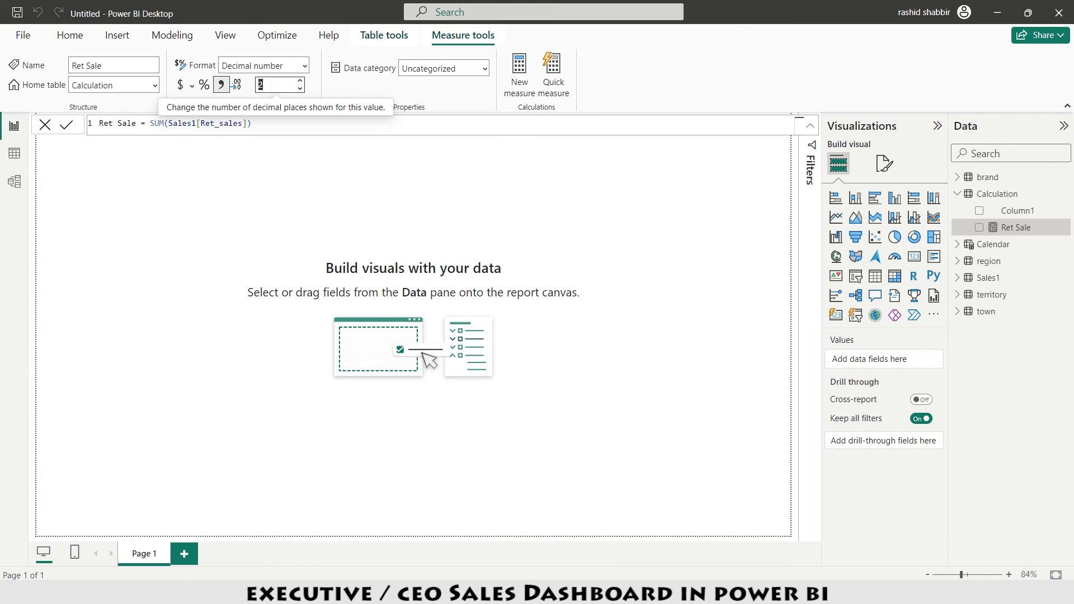
key("Down")
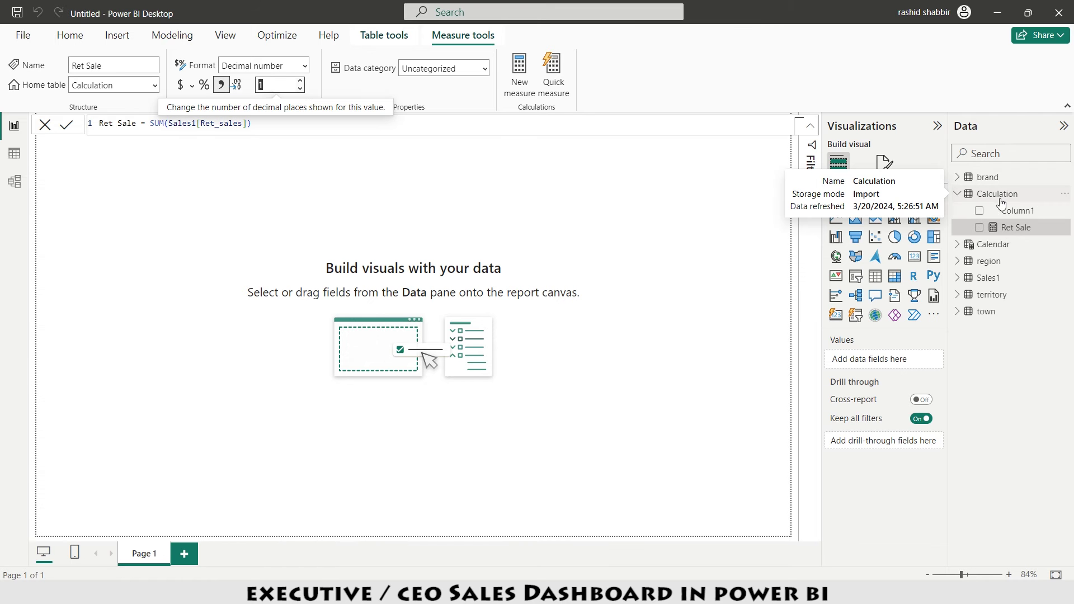
Add the measure WS Sale = SUM(Sales1[ws_sales]) to the Calculation table, formatted with a thousands separator and 1 decimal place
left_click(1065, 195)
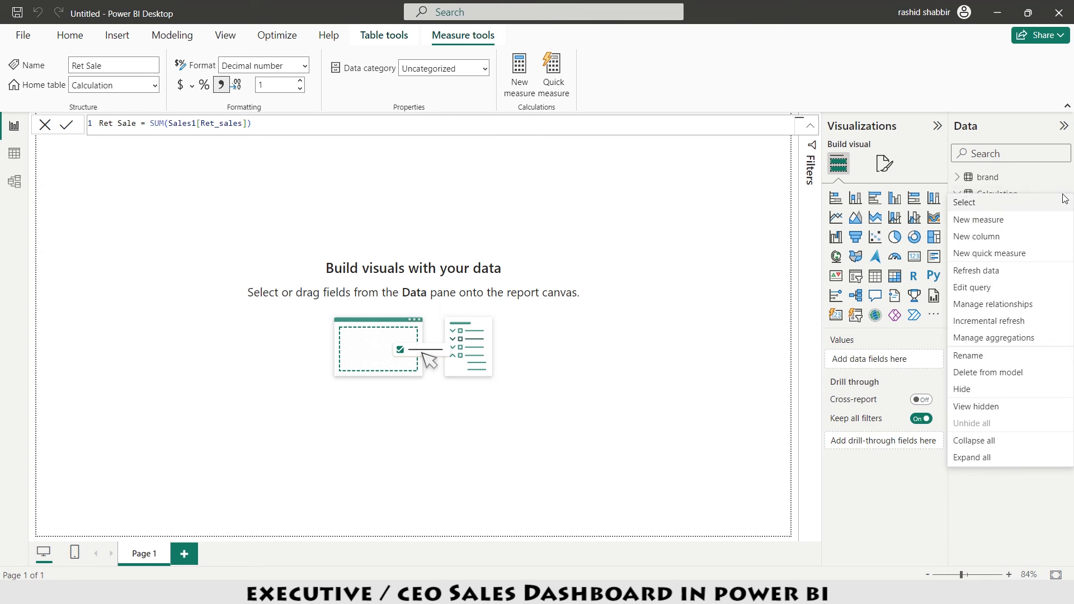
left_click(978, 220)
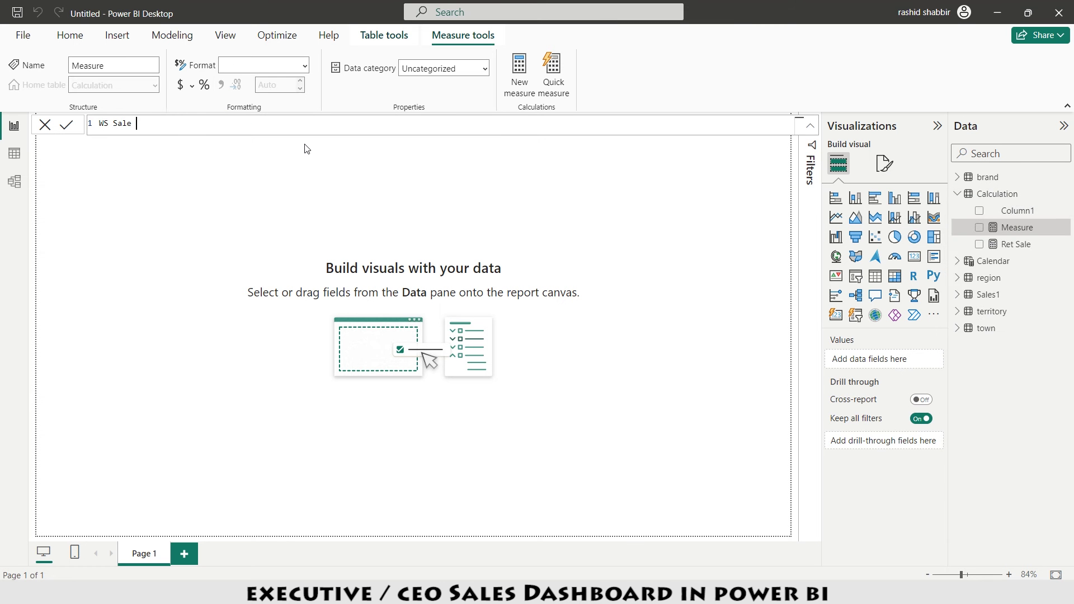
type("WS Sale = SUM(Sales1[ws")
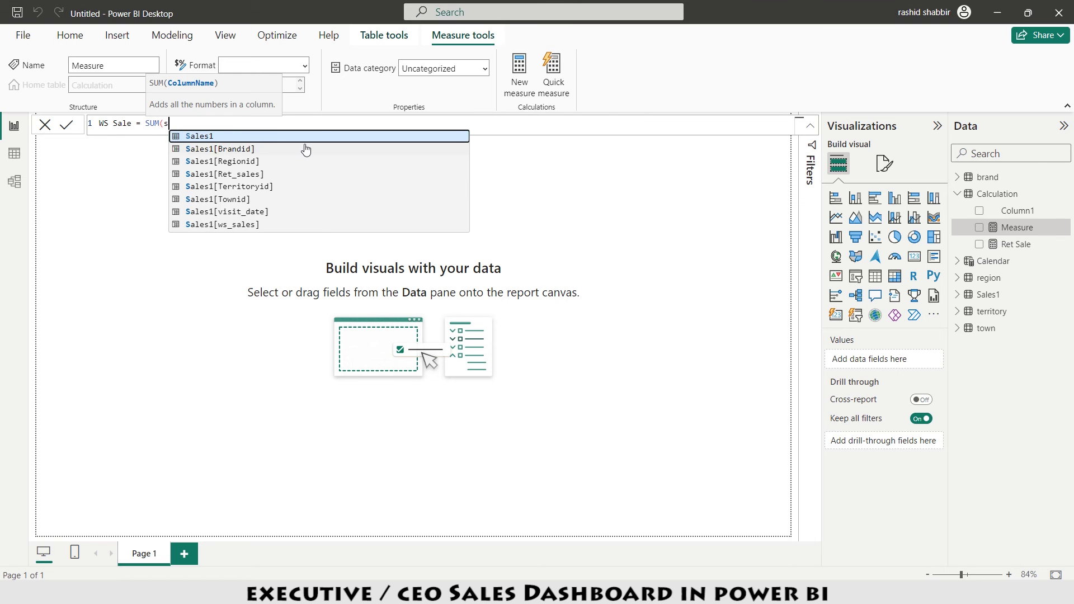
key("Tab")
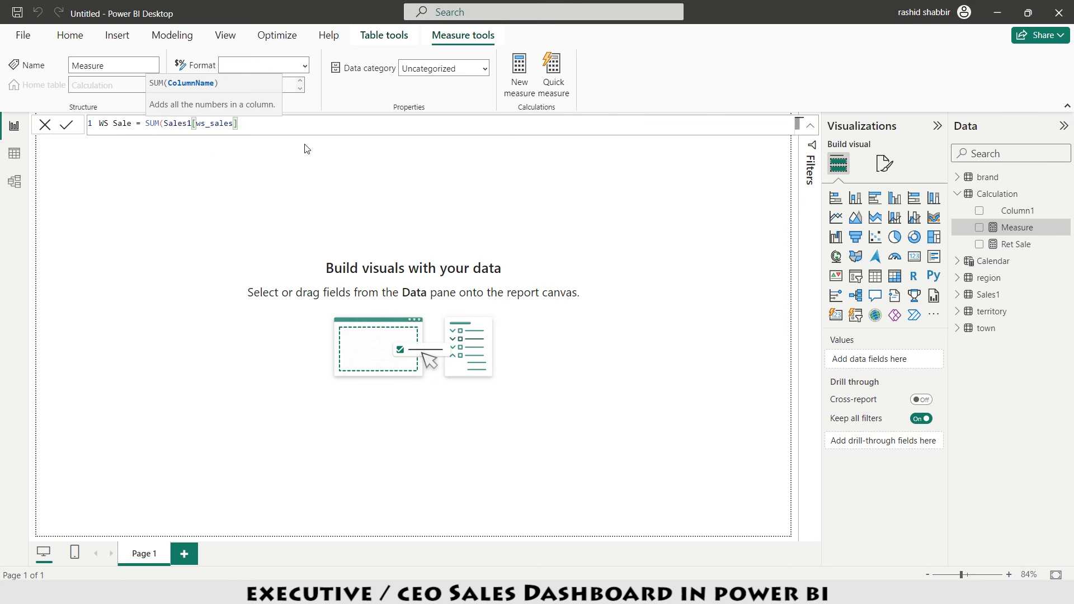
type(")")
key("Return")
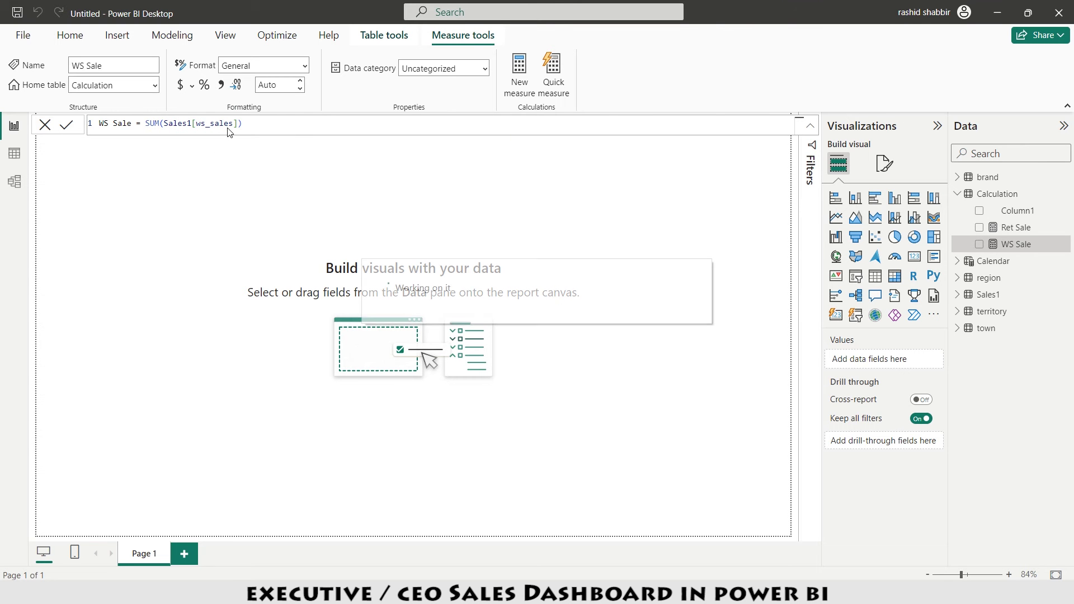
left_click(221, 88)
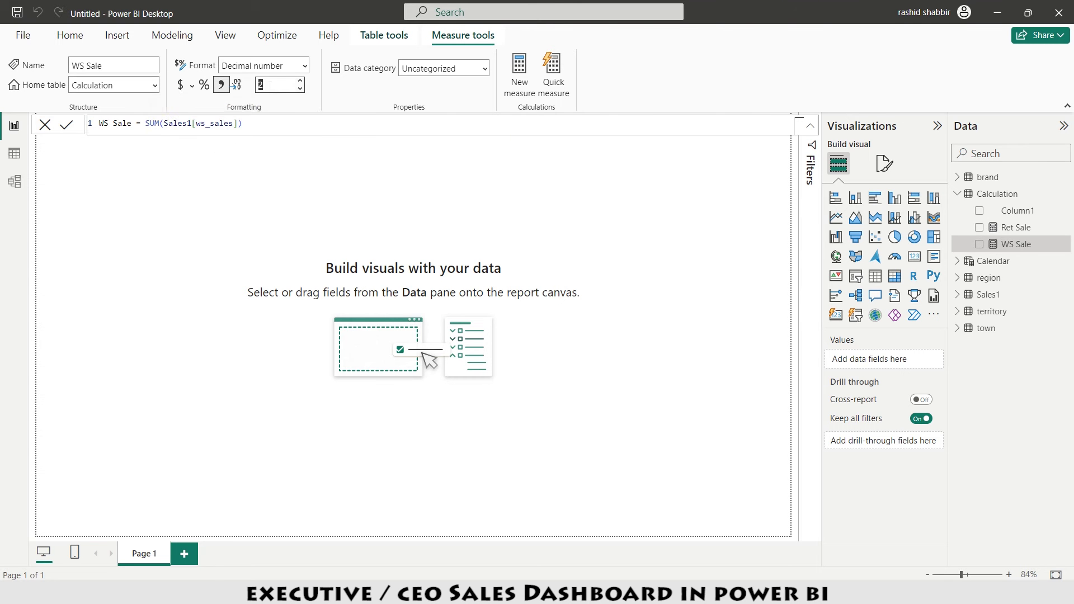
key("Return")
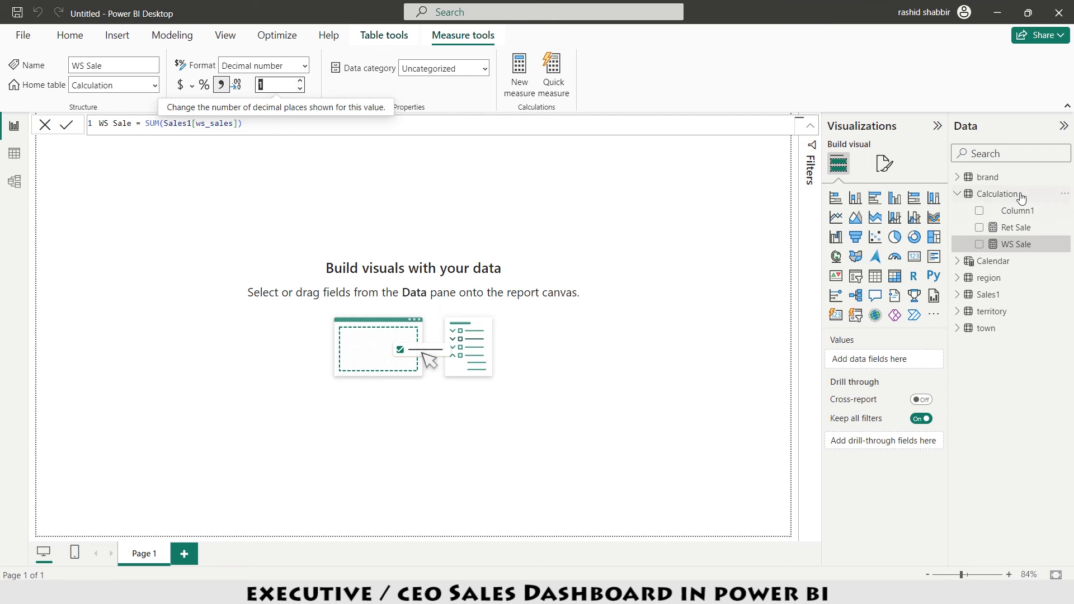
Add a measure to the Calculation table with the formula Total Sale = [Ret Sale] + [WS Sale]
left_click(1065, 193)
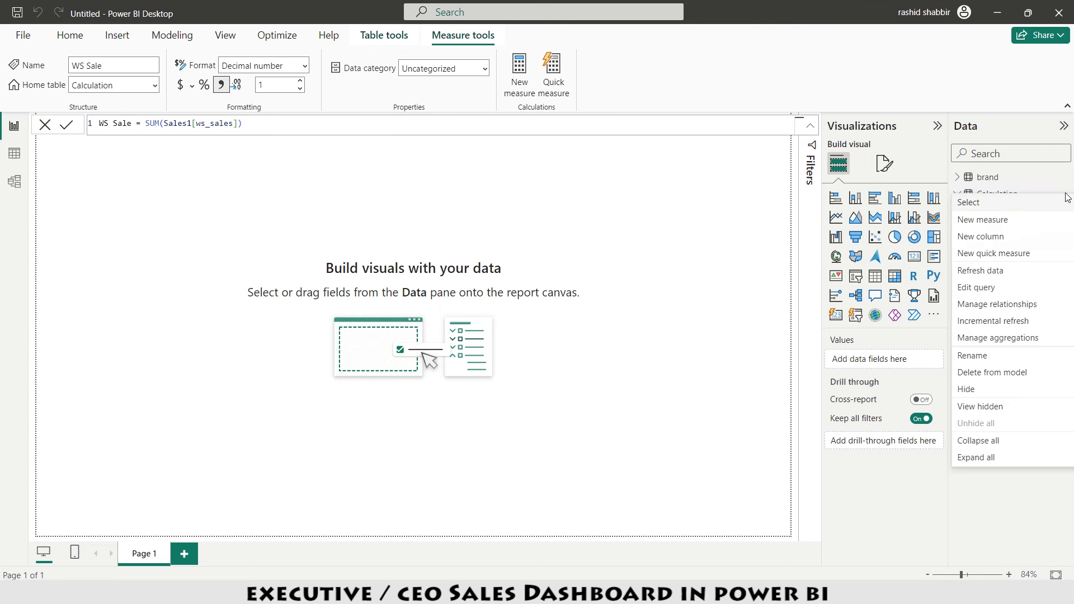
key("Escape")
type("Total Sale = [Ret Sale] + ")
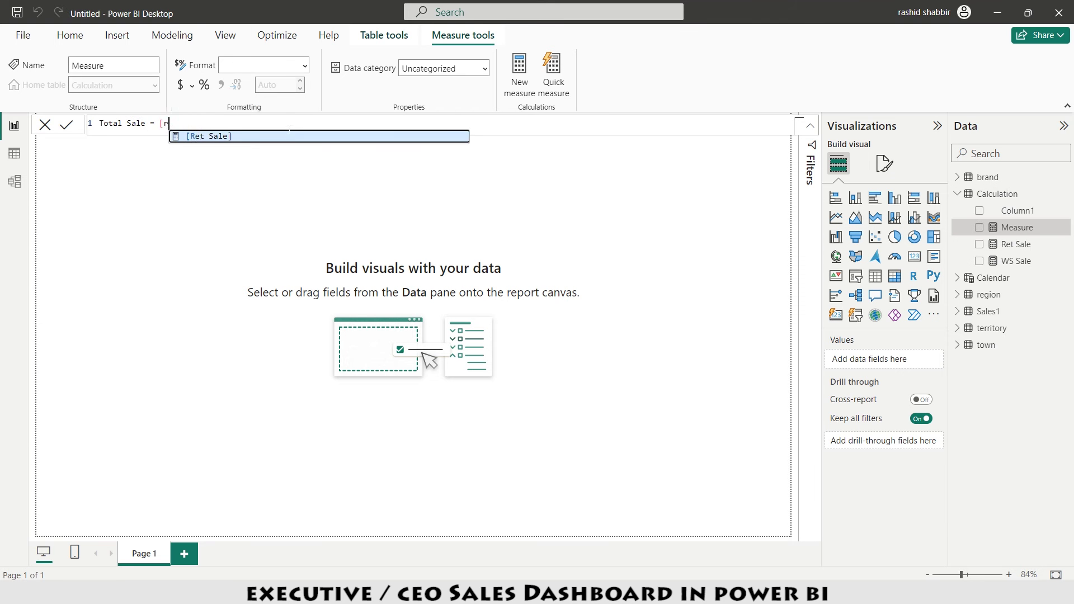
type("[WS Sale]")
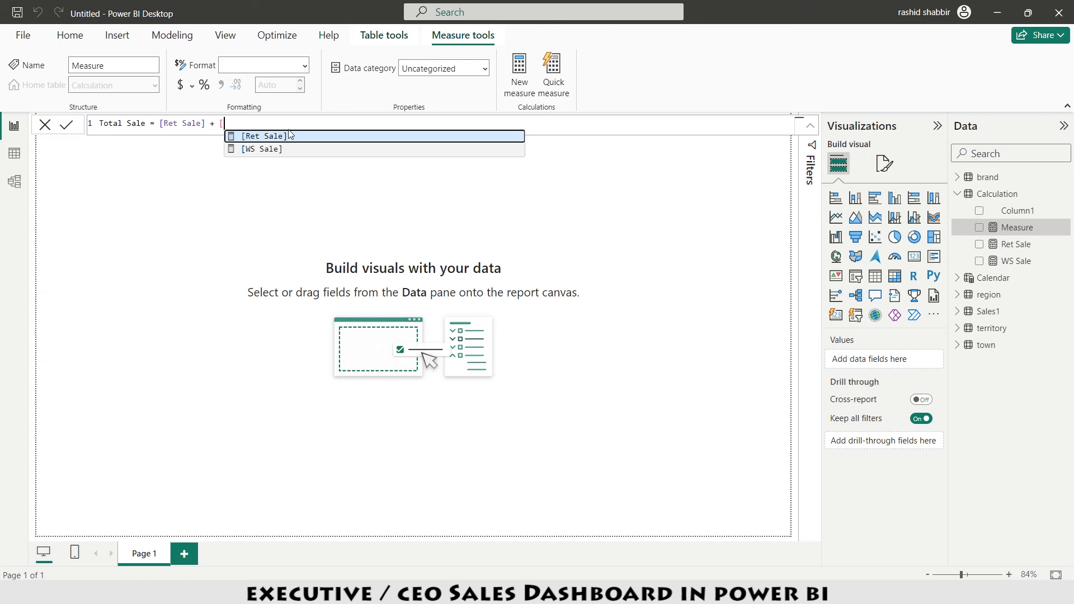
key("Return")
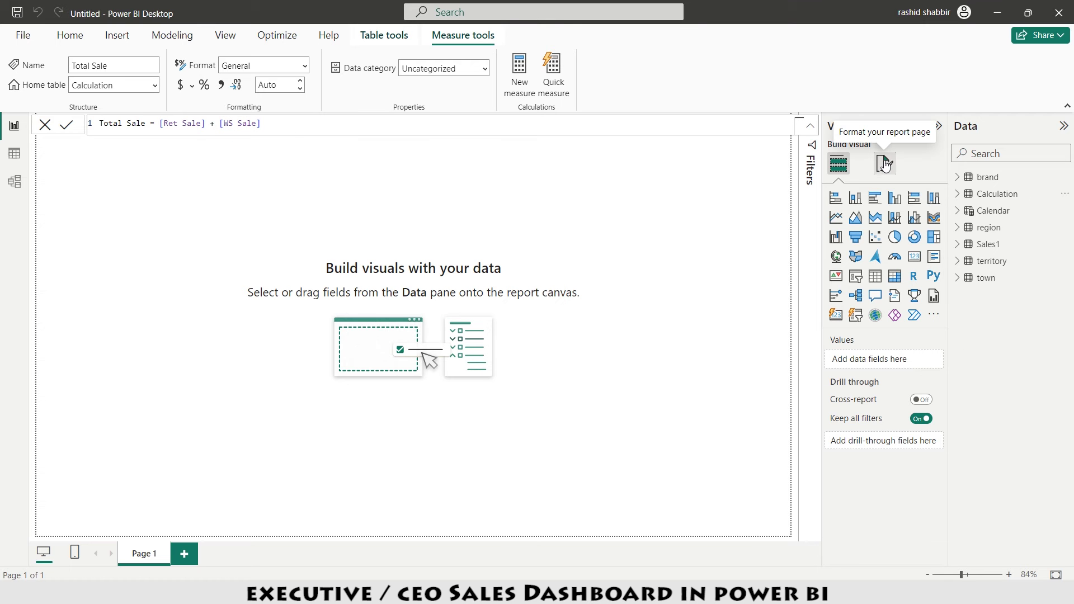
Set the page's canvas background to black with 0% transparency
left_click(884, 164)
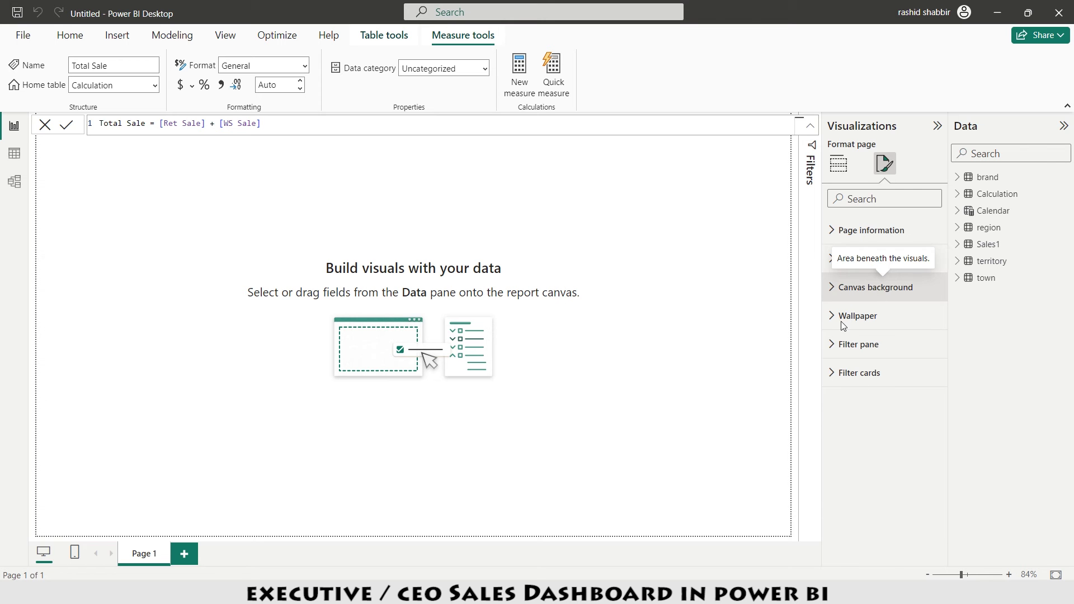
left_click(867, 287)
left_click(851, 335)
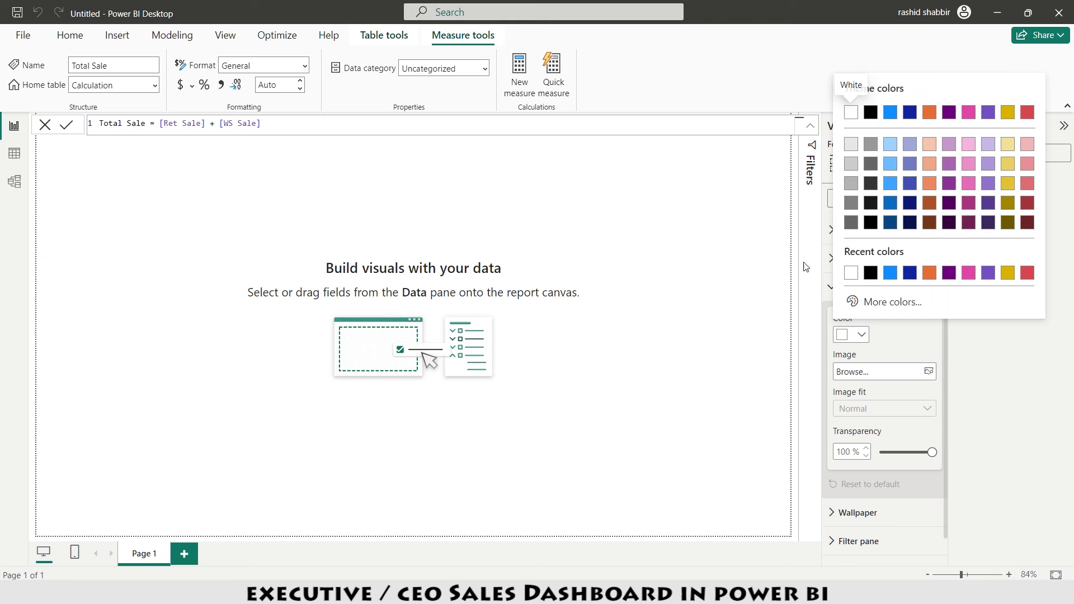
left_click(871, 112)
left_click(843, 451)
type("0")
left_click(160, 129)
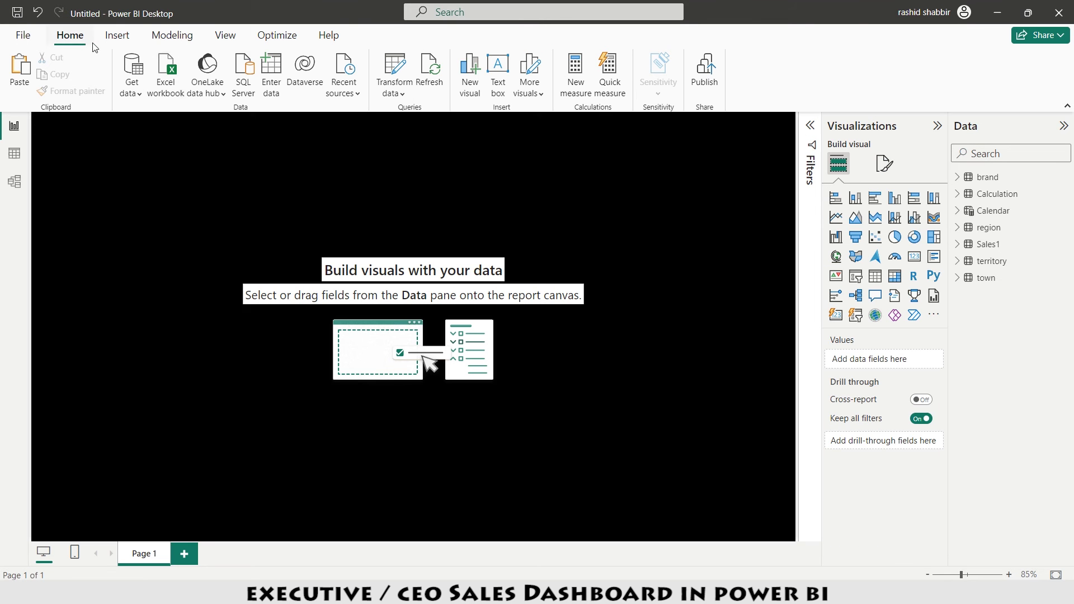
Insert a rectangle shape on the page and set its height to 210 and width to 400
left_click(117, 35)
left_click(490, 84)
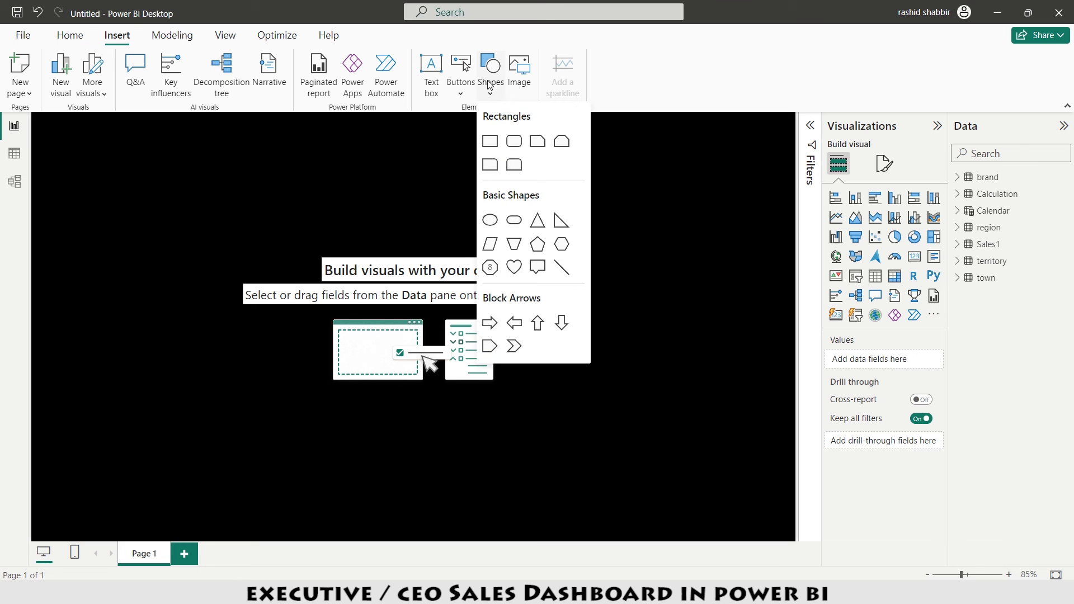
left_click(490, 141)
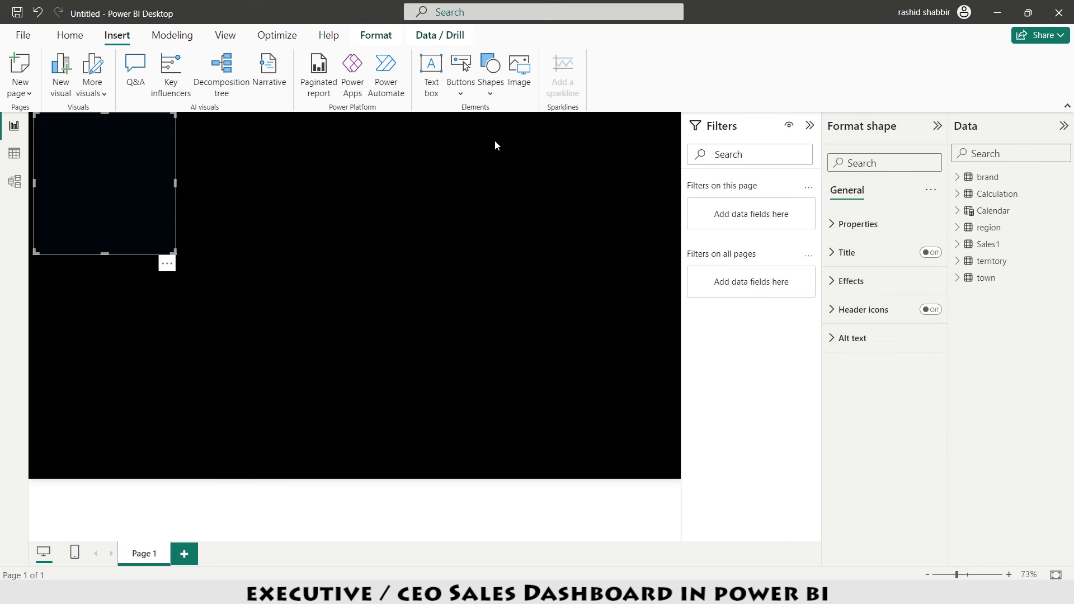
left_click(883, 205)
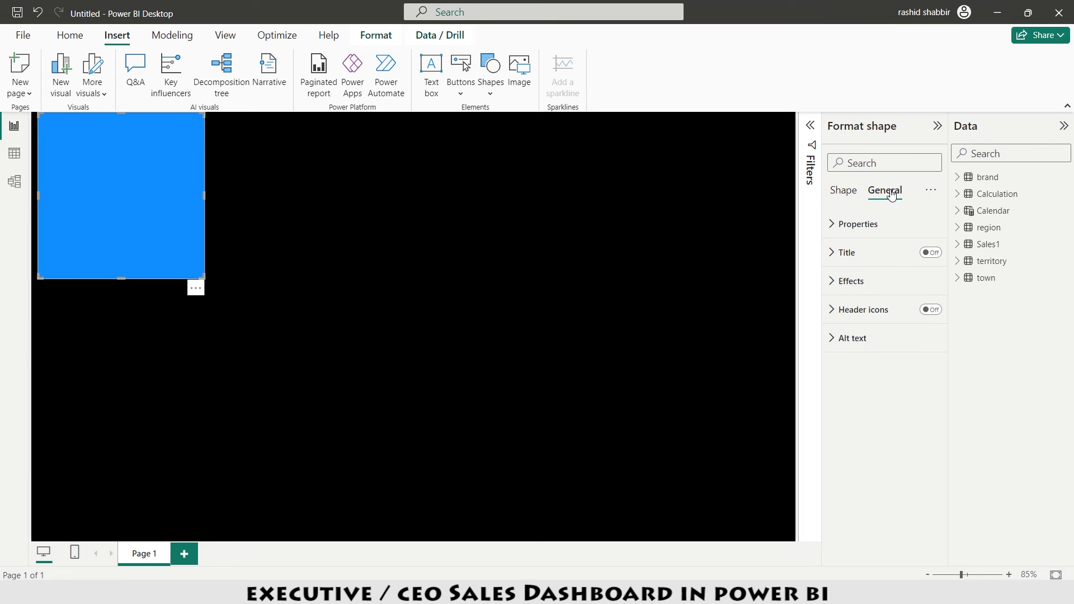
left_click(856, 224)
left_click(862, 293)
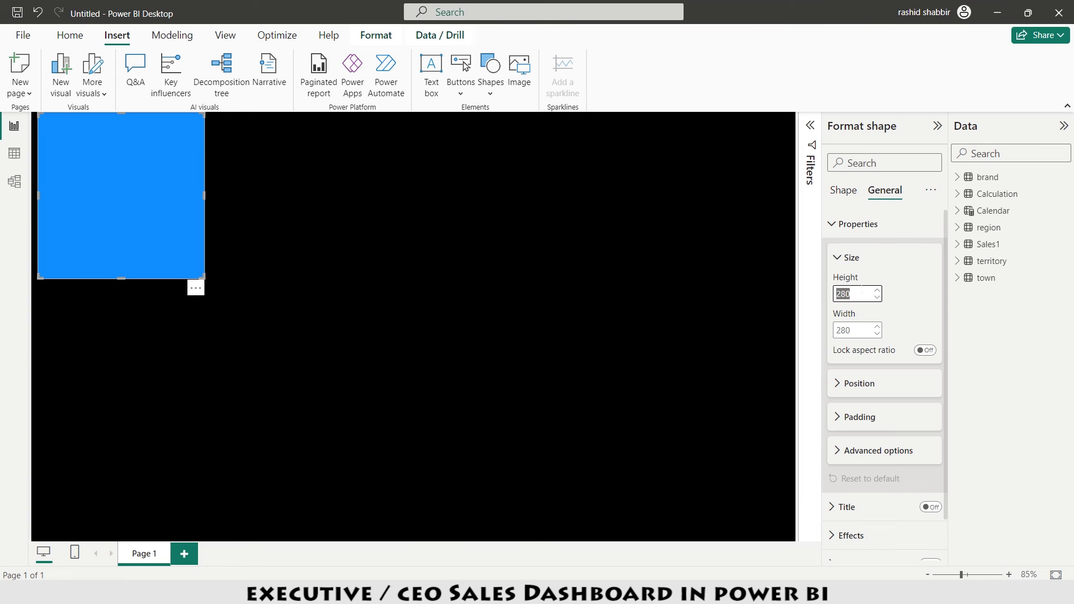
type("210")
key("Tab")
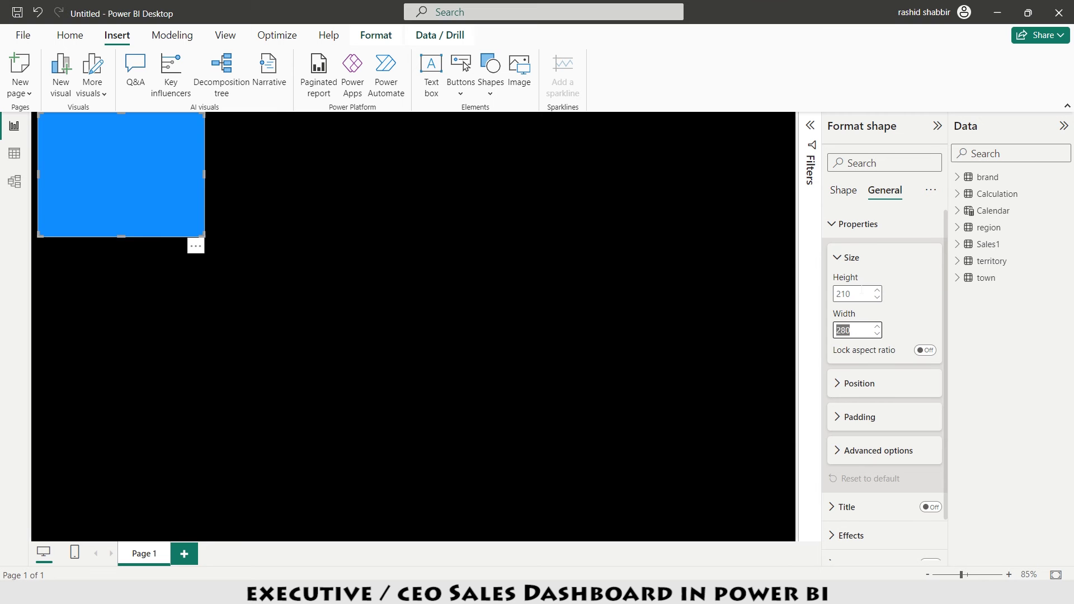
type("400")
Apply the built-in Power BI report theme with the dark blue, teal and purple palette
left_click(226, 37)
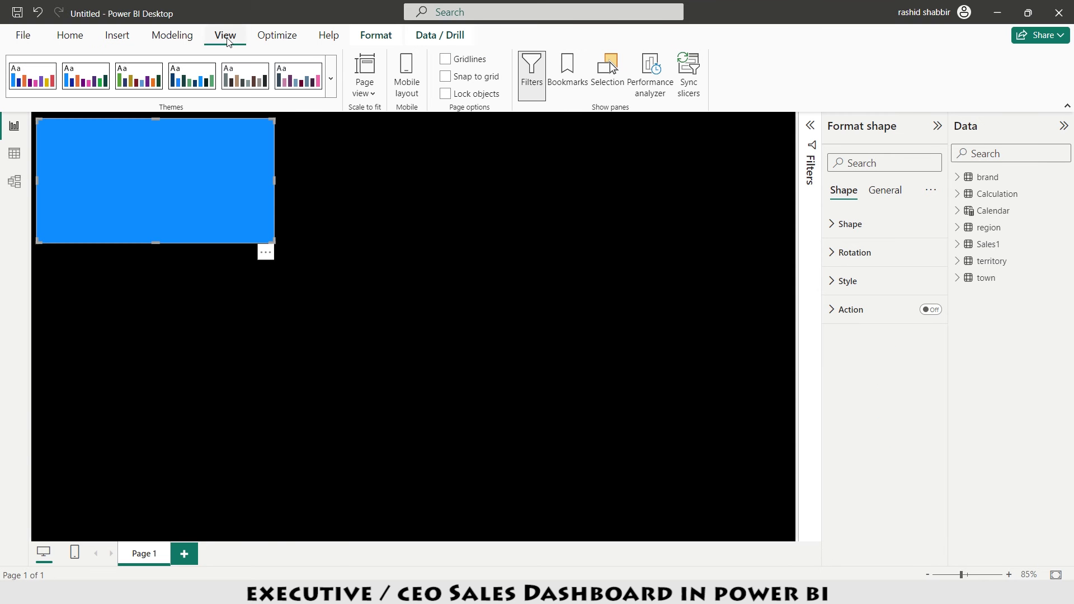
left_click(331, 79)
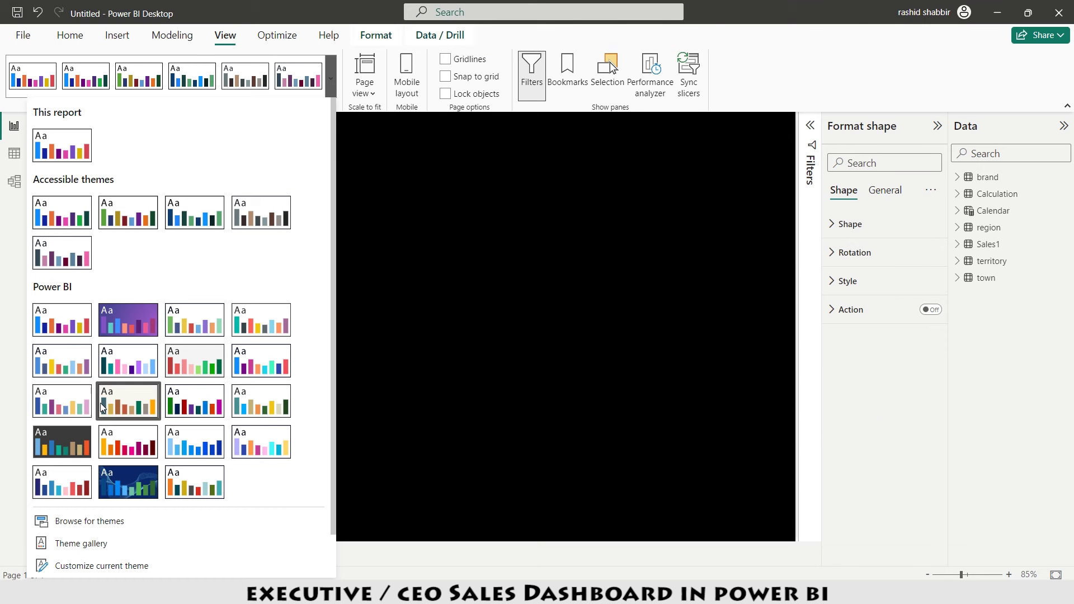
left_click(63, 405)
Duplicate the rectangle twice, arrange the three in a row across the top of the page and nudge them rightward
key("ctrl+c")
key("ctrl+v")
left_click_drag(160, 182, 596, 176)
key("ctrl+v")
key("ctrl+a")
key("Right")
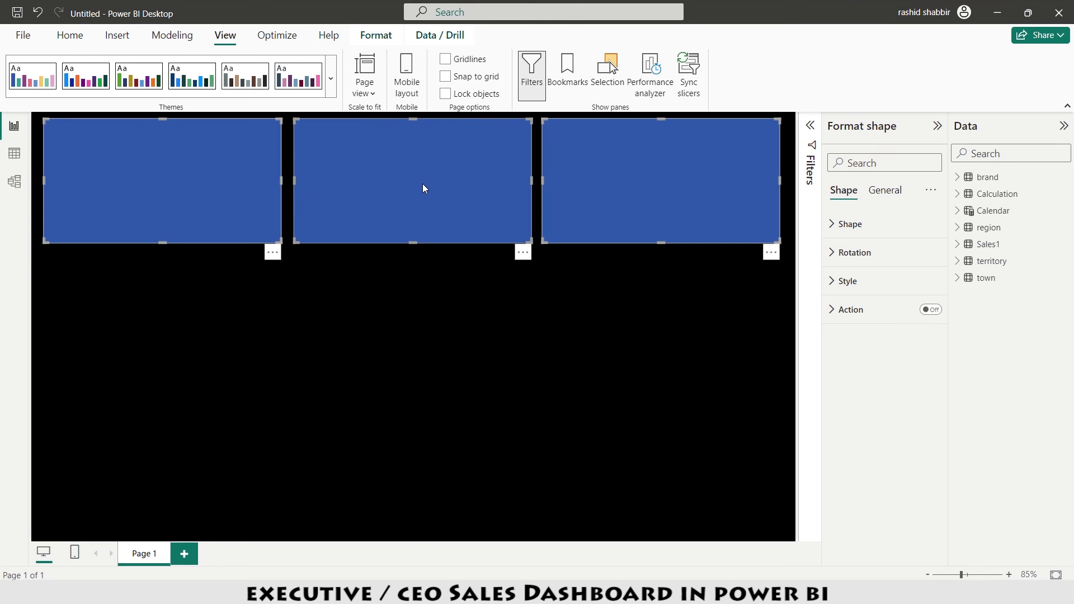
Align the three rectangles along their top edges and distribute them horizontally
left_click(376, 35)
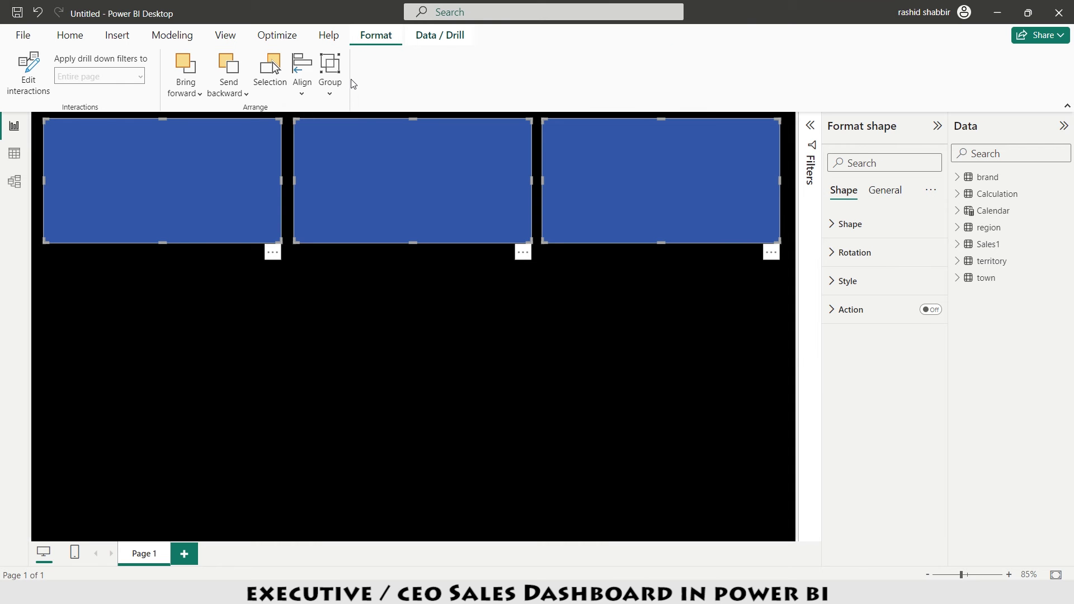
left_click(303, 75)
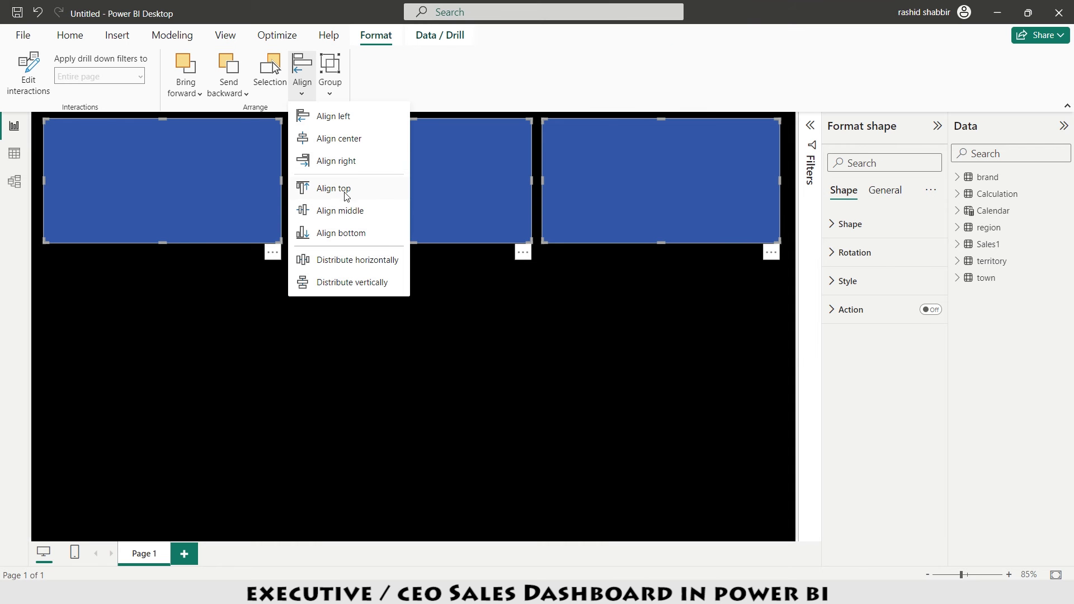
left_click(329, 190)
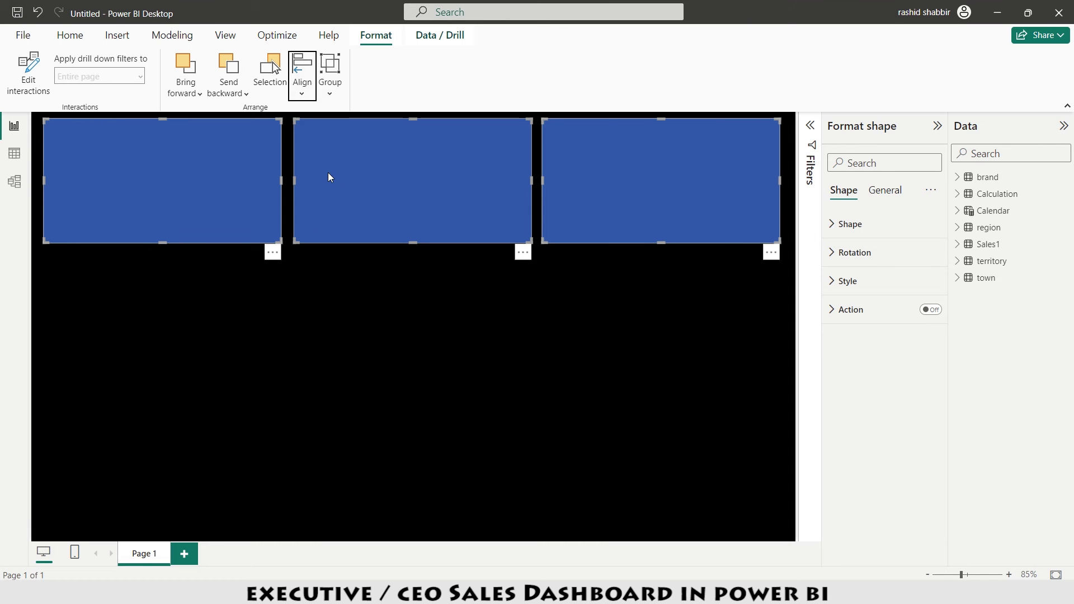
left_click(302, 76)
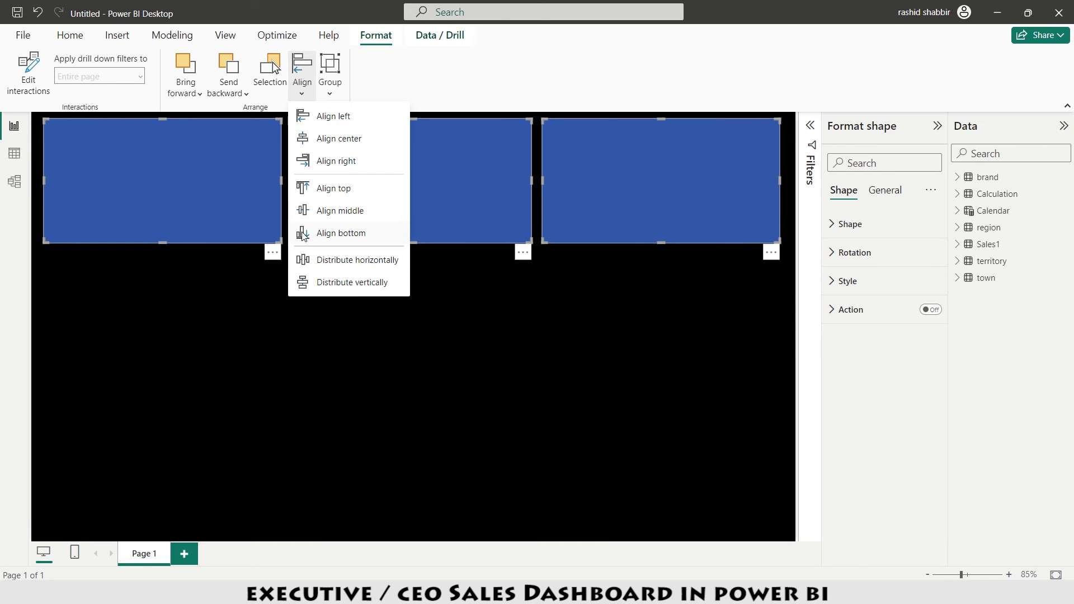
left_click(328, 260)
left_click(332, 257)
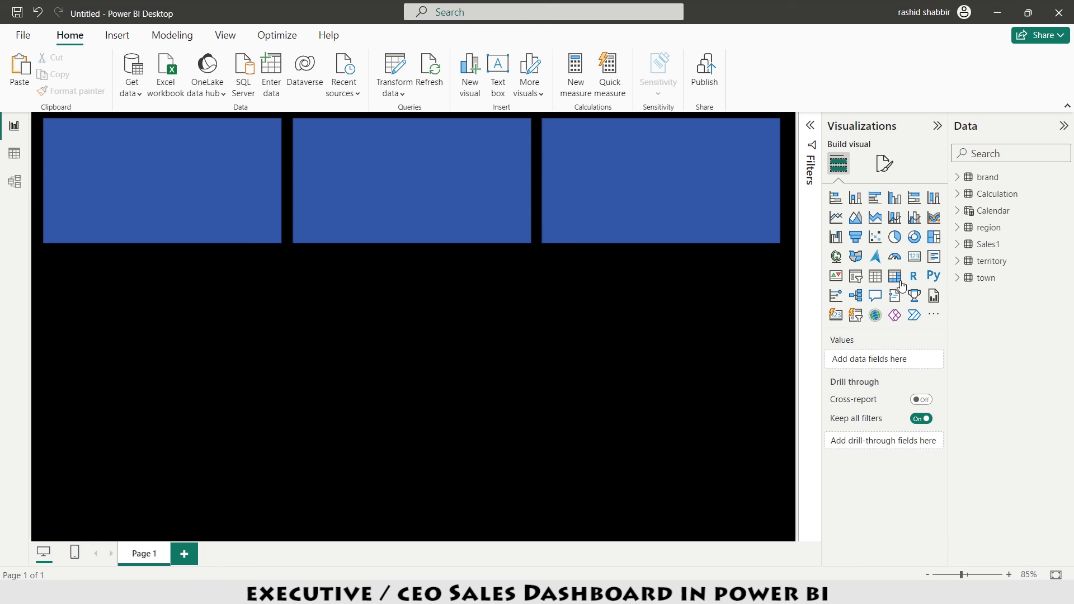
Add a card visual showing the Ret Sale measure
left_click(914, 257)
left_click(958, 194)
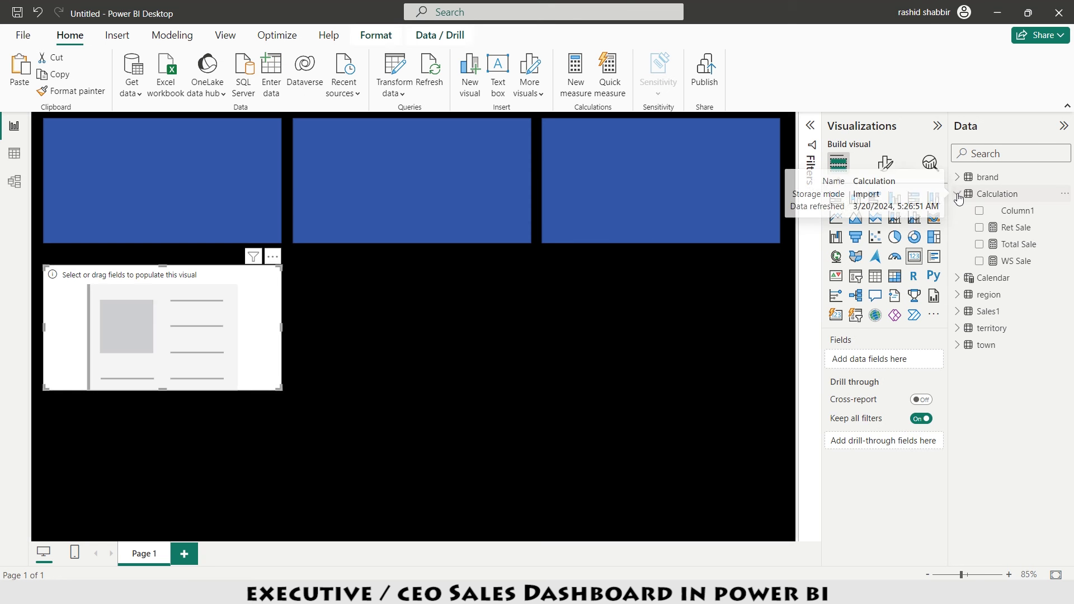
left_click(982, 229)
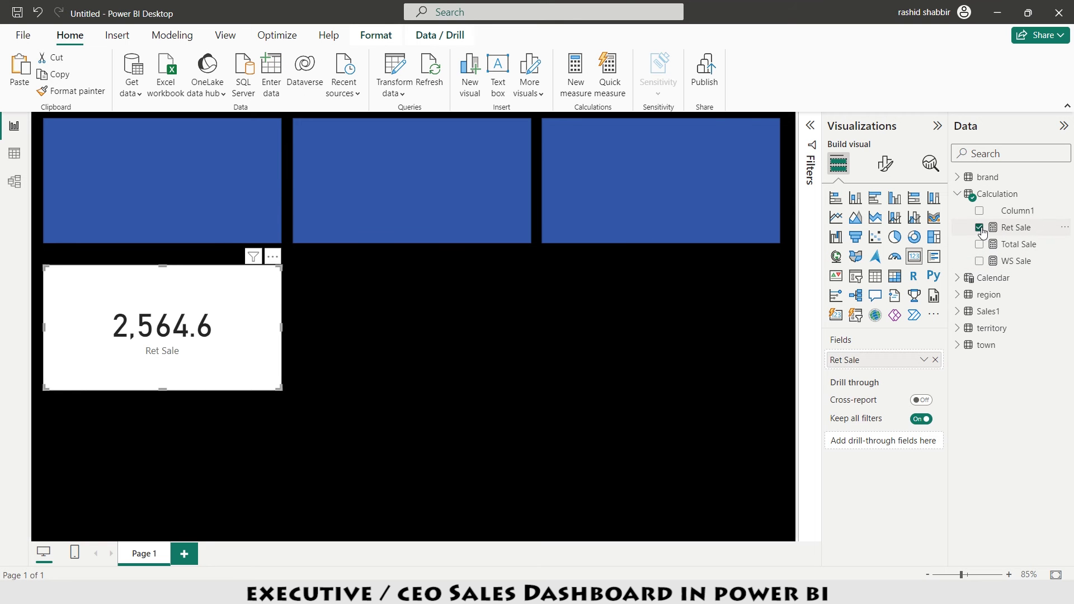
Format the Ret Sale card's callout value as white, bold, size 32
left_click(888, 164)
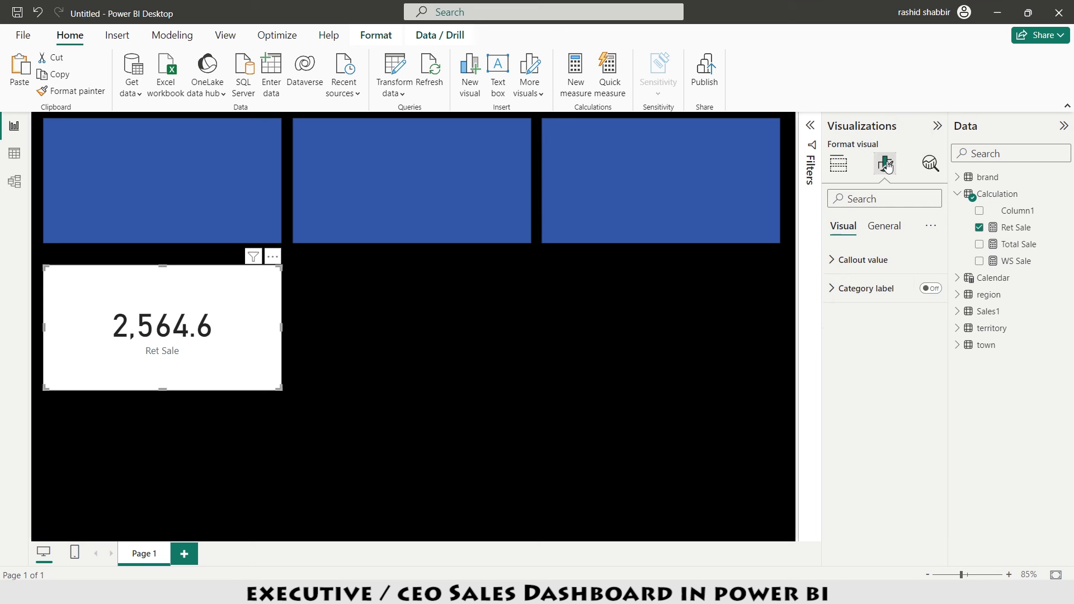
left_click(833, 261)
left_click(865, 367)
left_click(846, 143)
double_click(912, 307)
type("32")
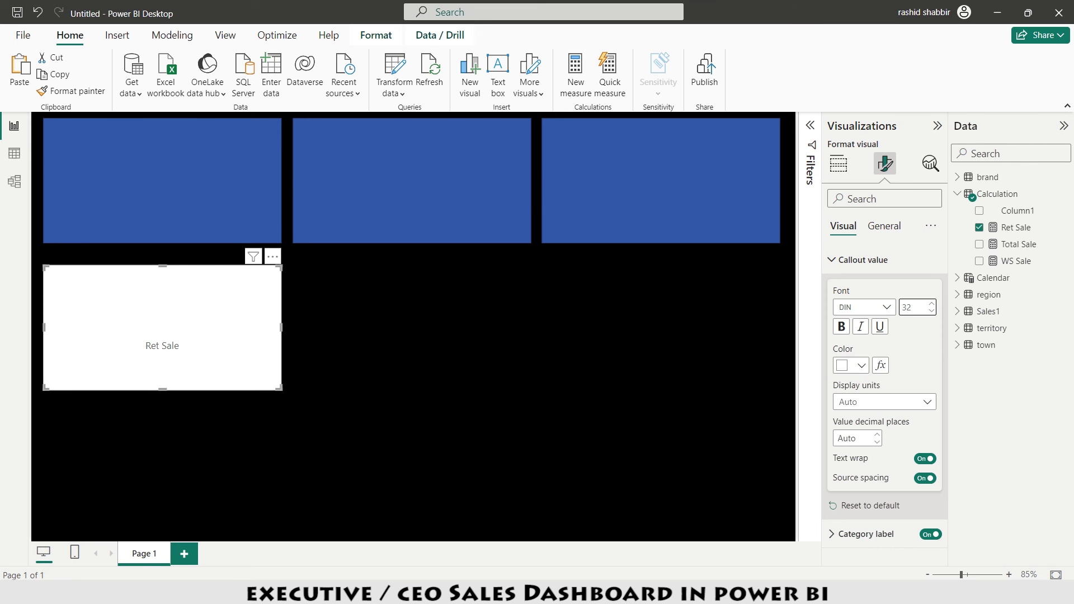
left_click(843, 327)
left_click(856, 260)
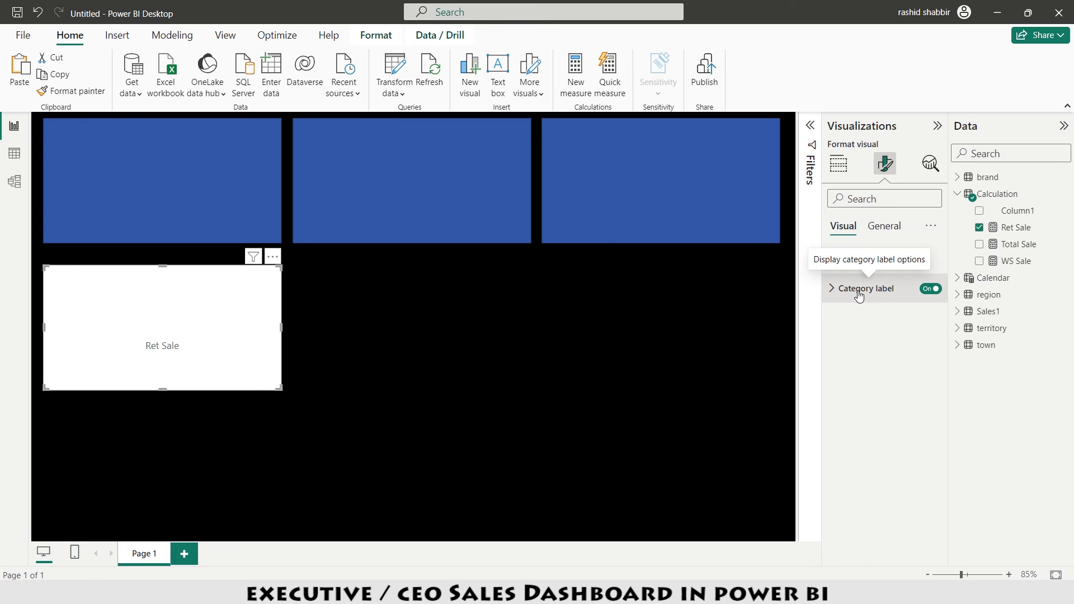
Make the Ret Sale card's category label bold and white
left_click(834, 295)
left_click(850, 394)
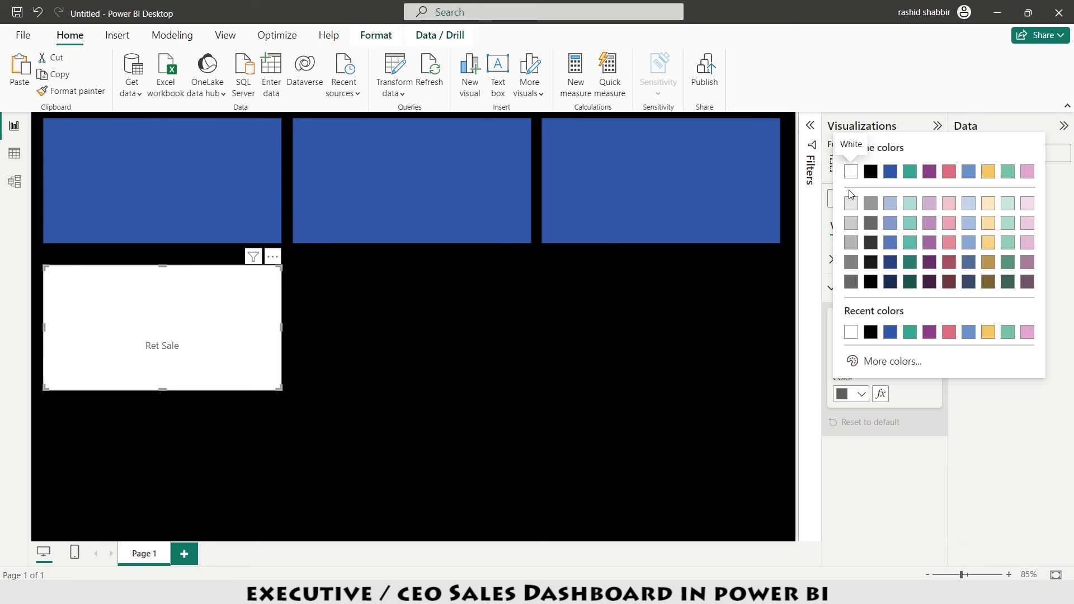
left_click(846, 171)
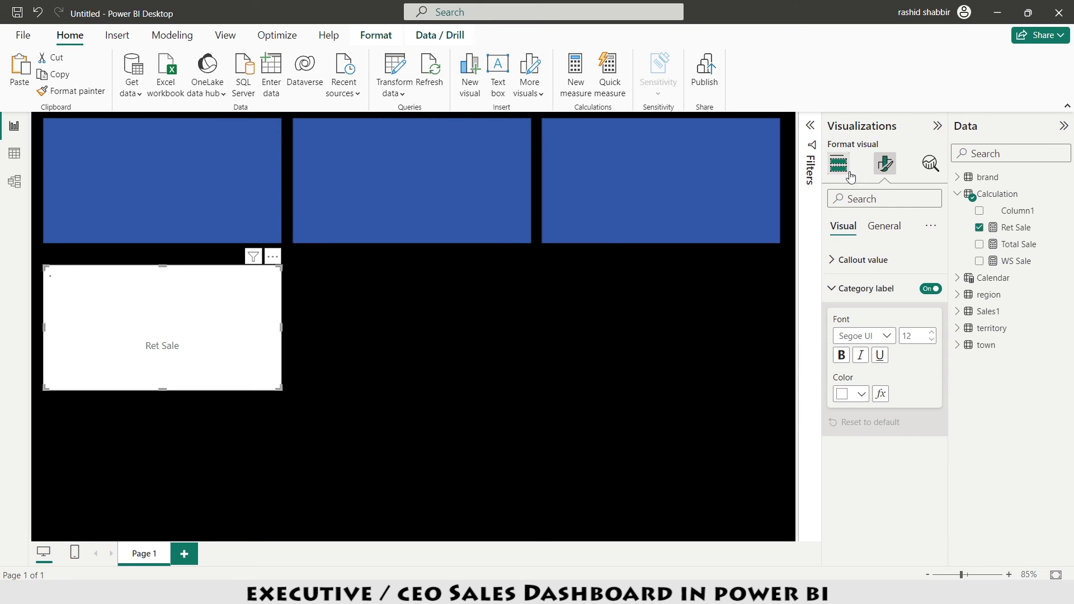
left_click(856, 289)
Turn off the Ret Sale card's background, shrink the card and place it in the first rectangle's upper-right corner
left_click(883, 231)
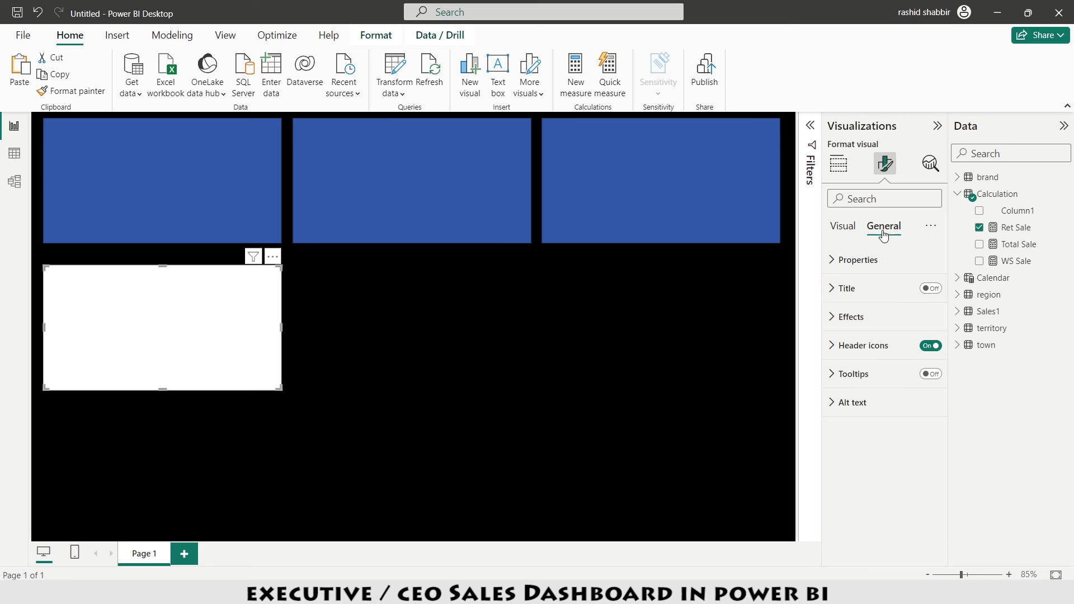
left_click(839, 324)
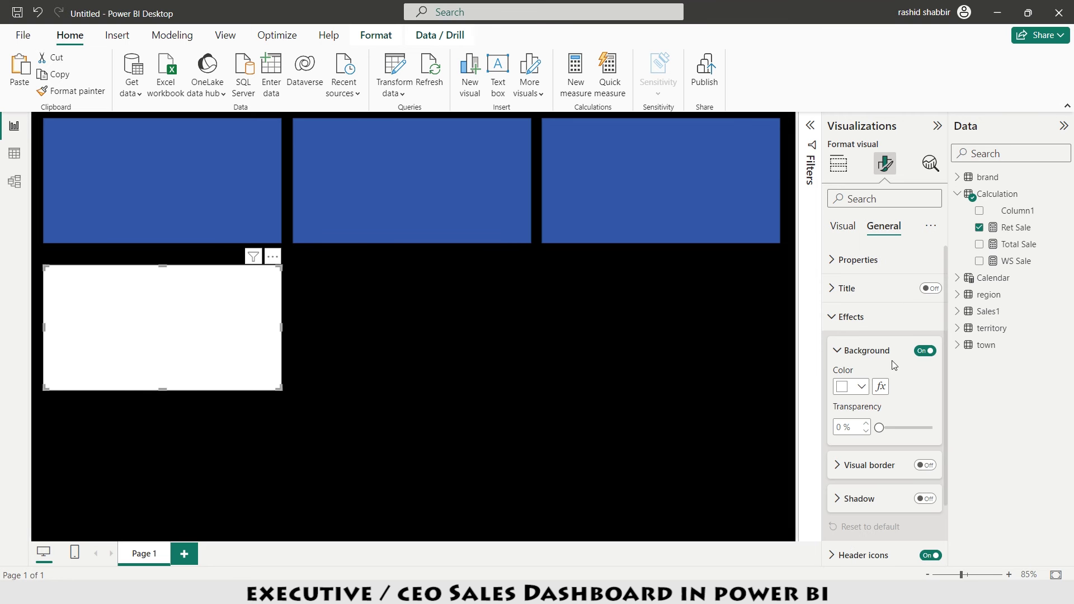
left_click(925, 351)
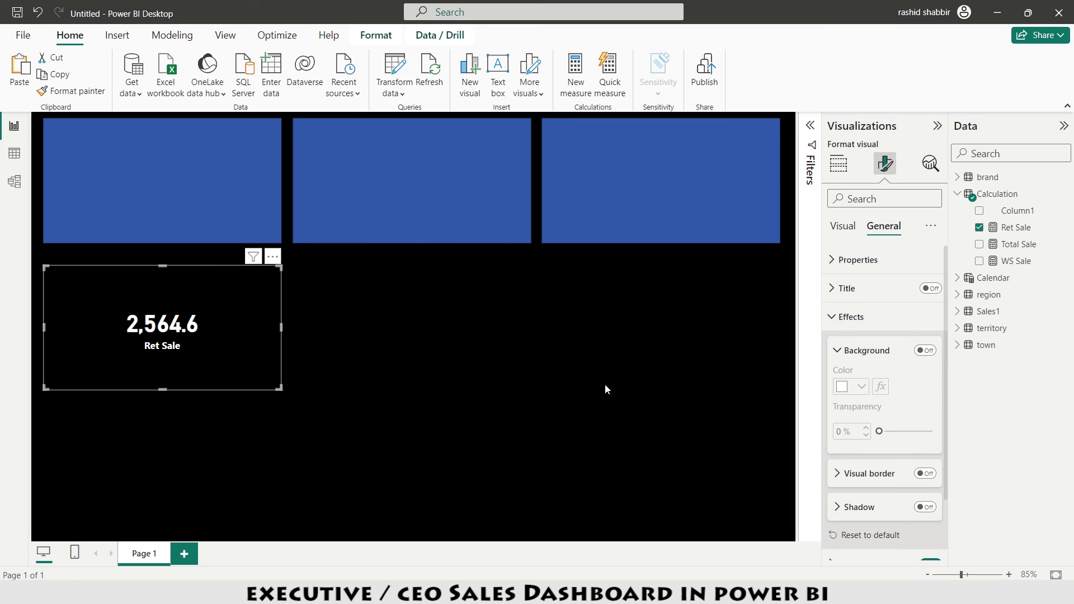
left_click_drag(44, 390, 185, 331)
left_click_drag(251, 276, 253, 129)
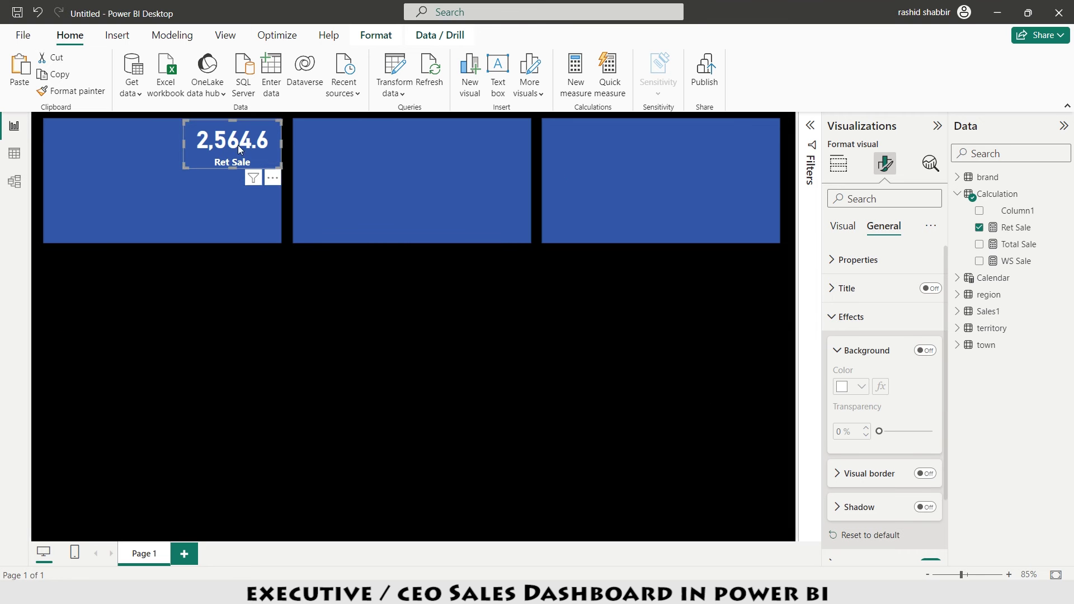
Copy the Ret Sale card into the upper-right corners of the second and third rectangles
key("ctrl+c")
key("ctrl+v")
left_click_drag(245, 141, 727, 150)
key("ctrl+v")
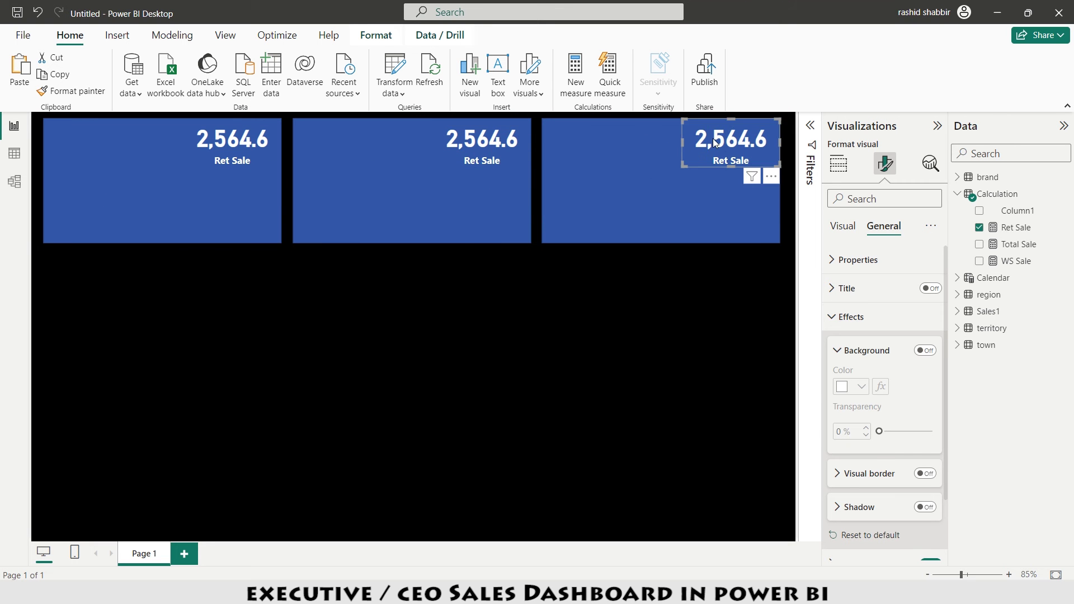
Replace Ret Sale with WS Sale in the second rectangle's card and with Total Sale in the third rectangle's card
left_click(474, 136)
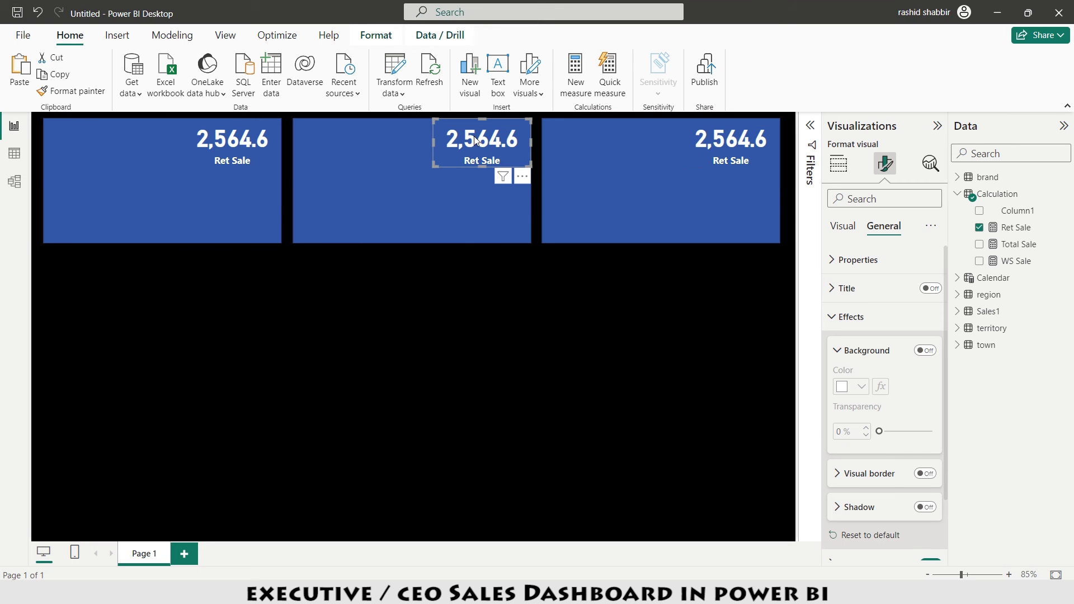
left_click(979, 228)
left_click(980, 262)
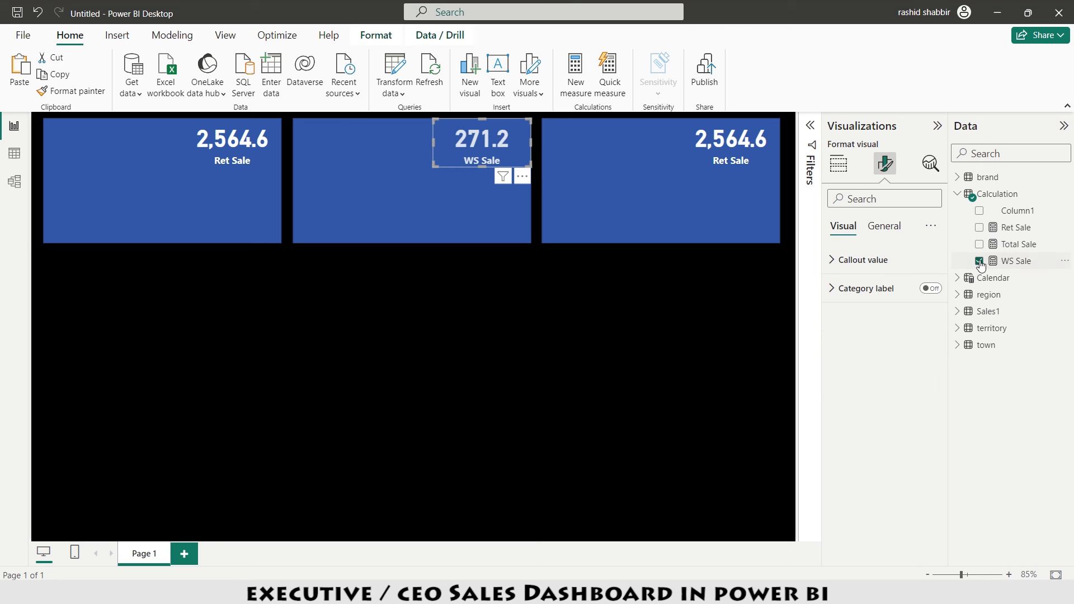
left_click(735, 139)
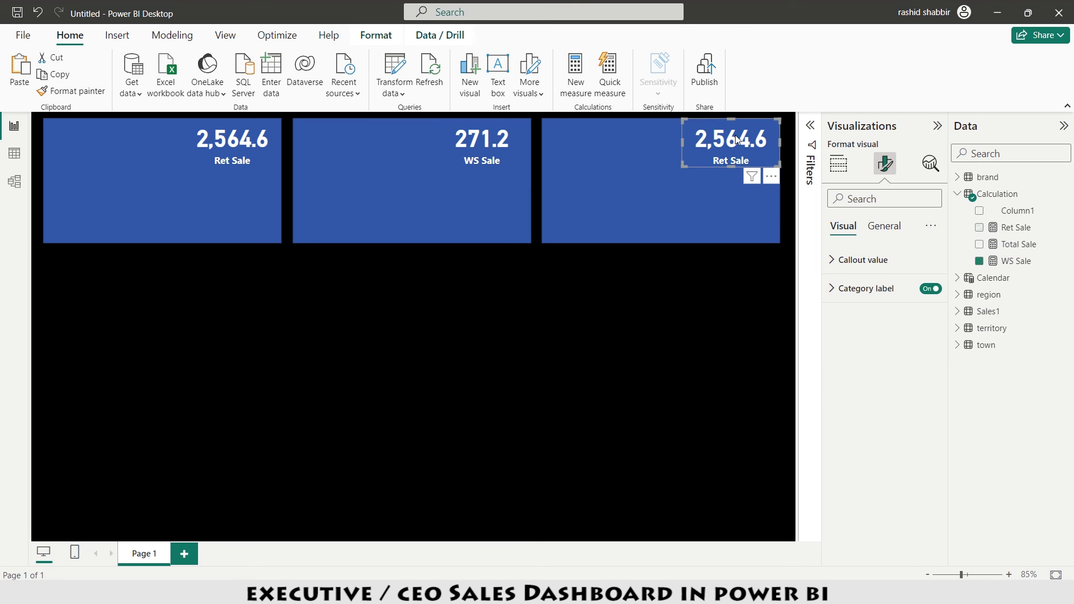
left_click(980, 227)
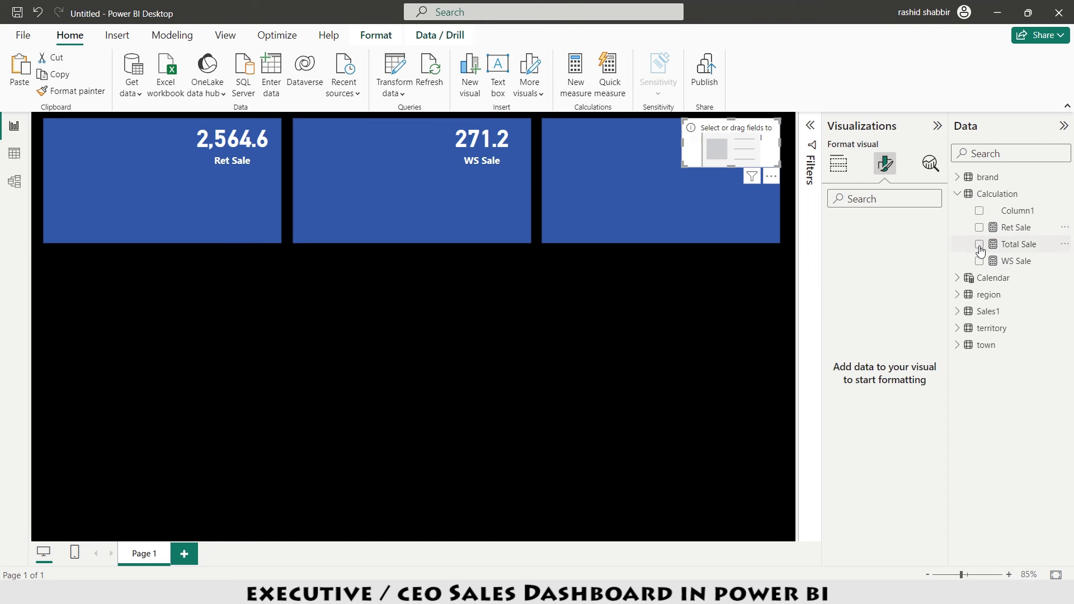
left_click(979, 244)
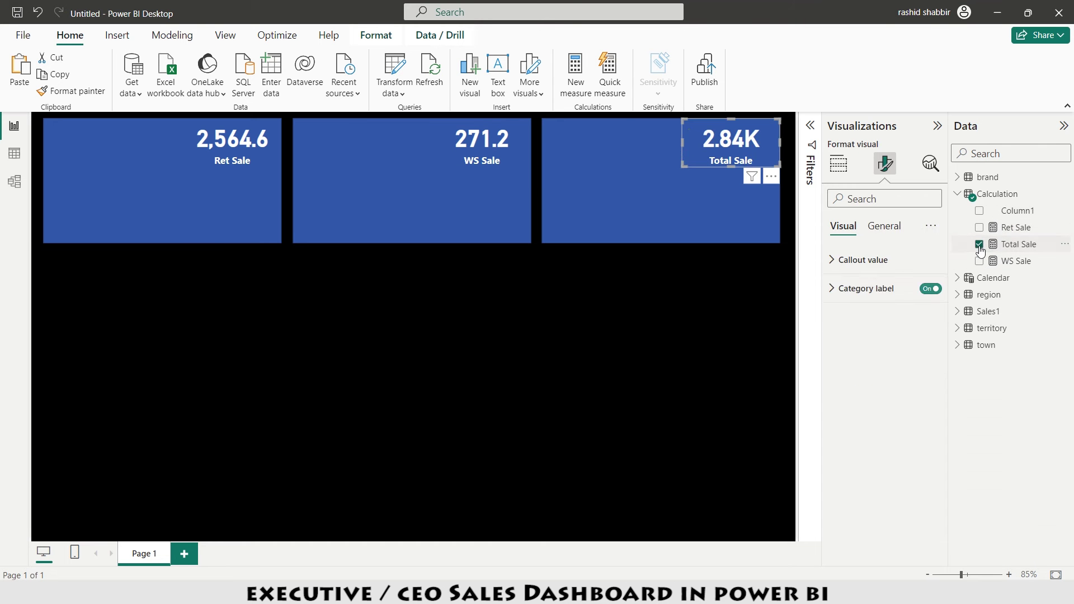
Set the callout value display units of the Ret Sale and WS Sale cards to Thousands
left_click(251, 146)
left_click(479, 142, "ctrl")
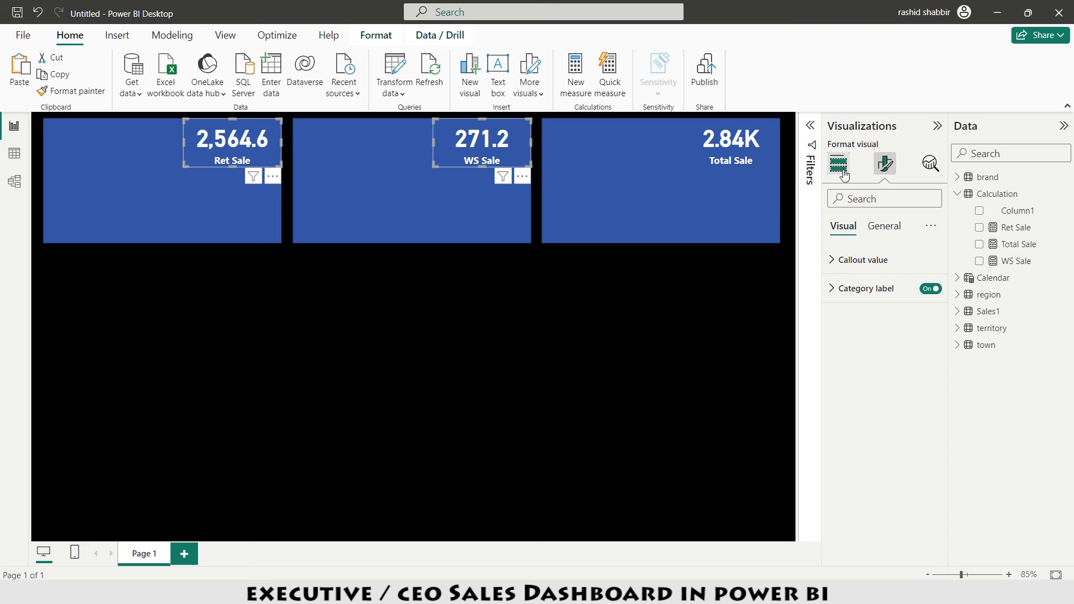
left_click(834, 263)
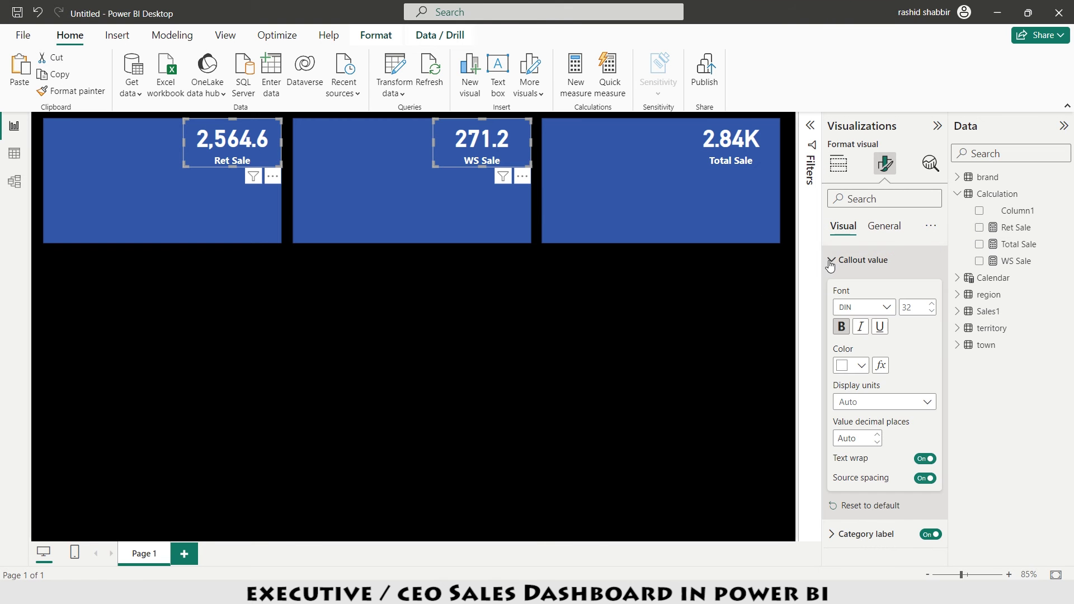
left_click(891, 404)
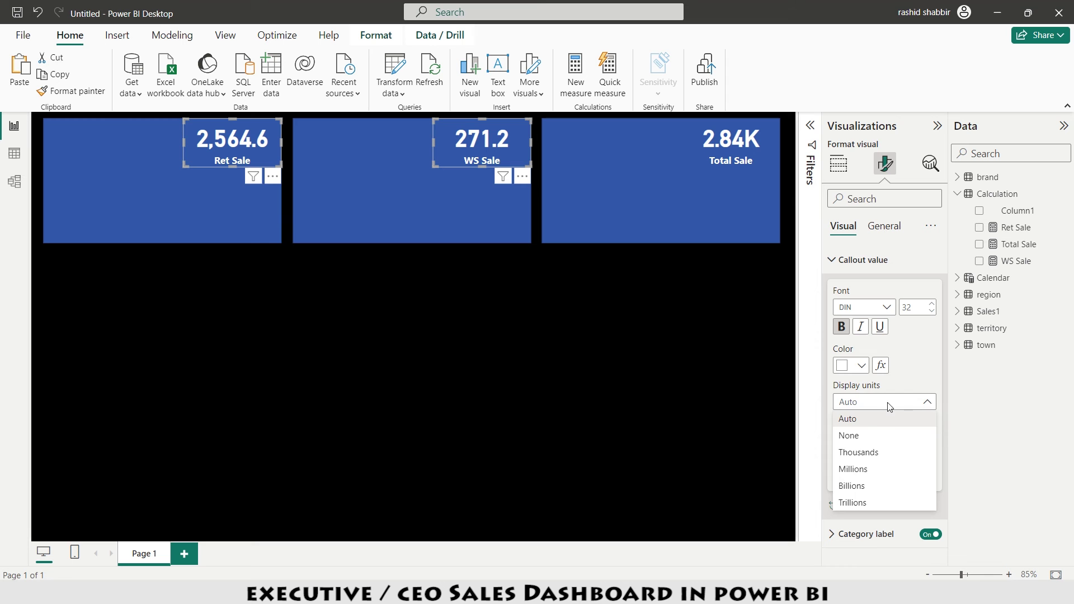
left_click(862, 453)
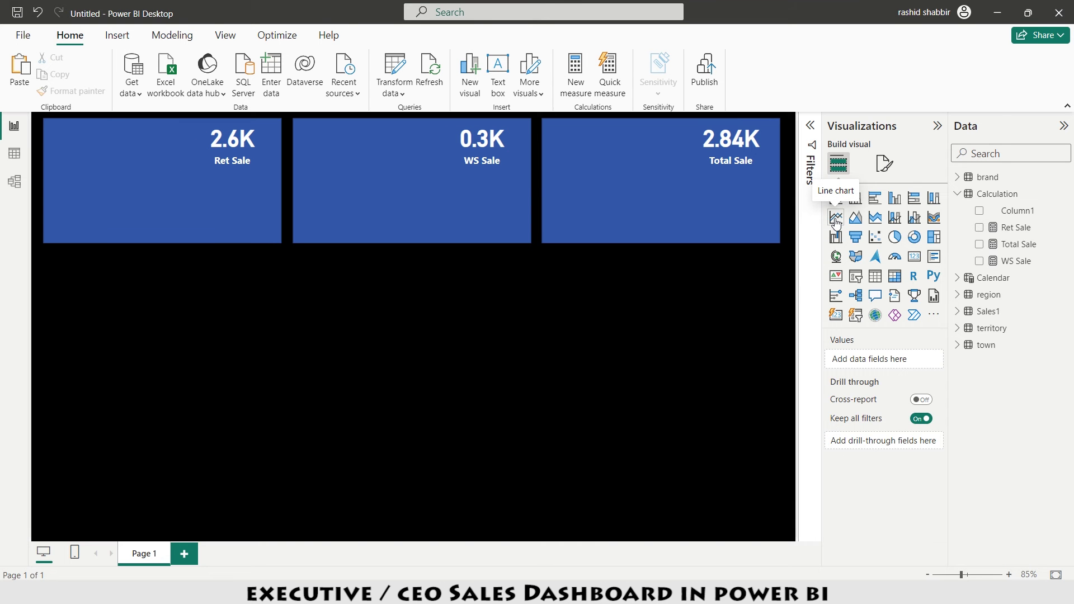
Add a line chart with the Ret Sale measure on the Y-axis and the Calendar table's Day # on the X-axis
left_click(836, 217)
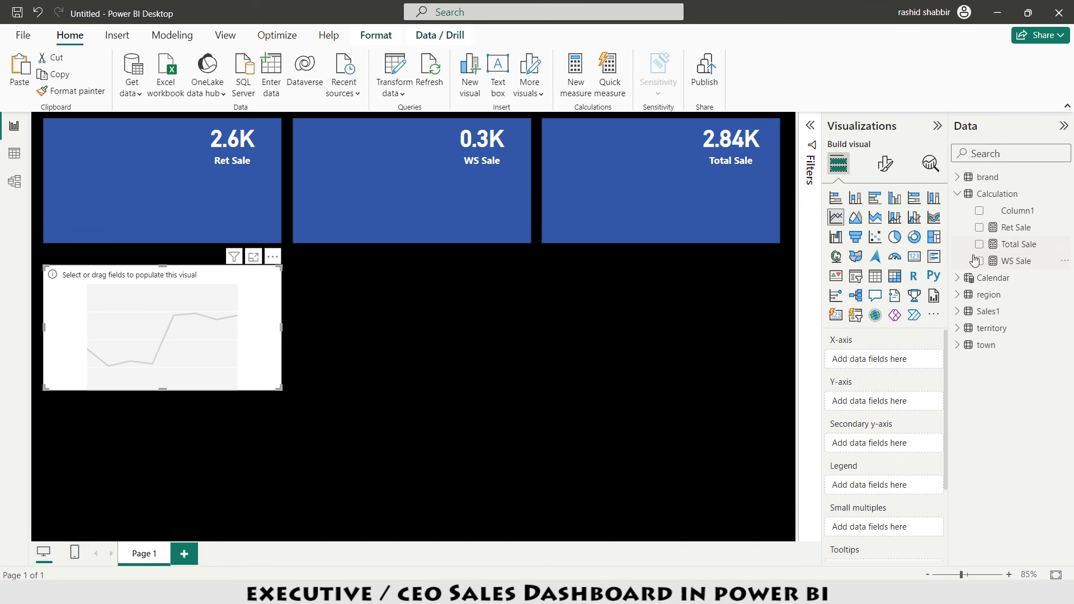
left_click(981, 229)
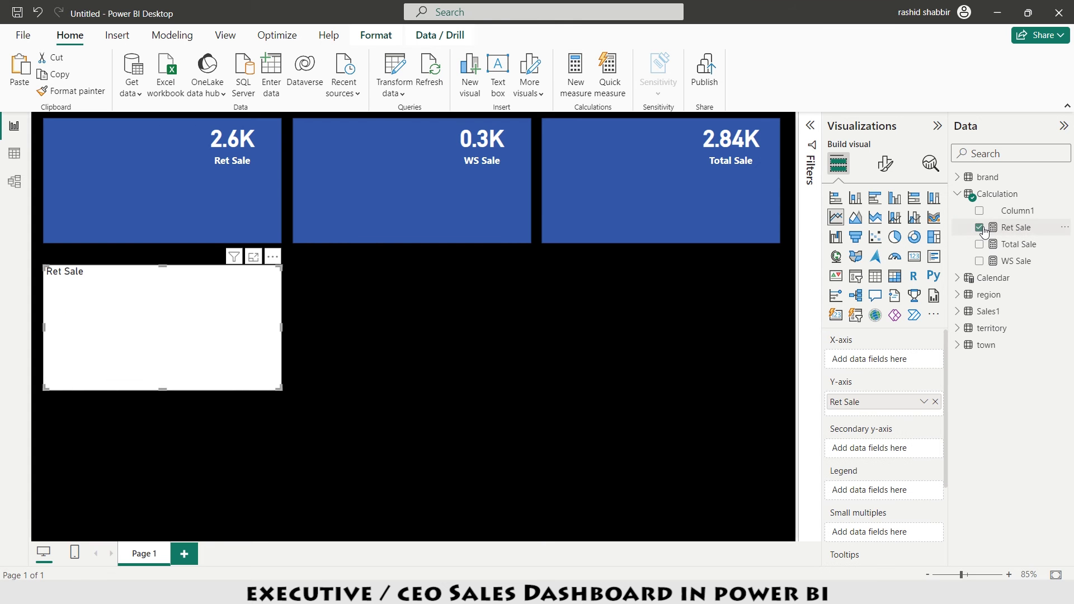
left_click(957, 194)
left_click(957, 210)
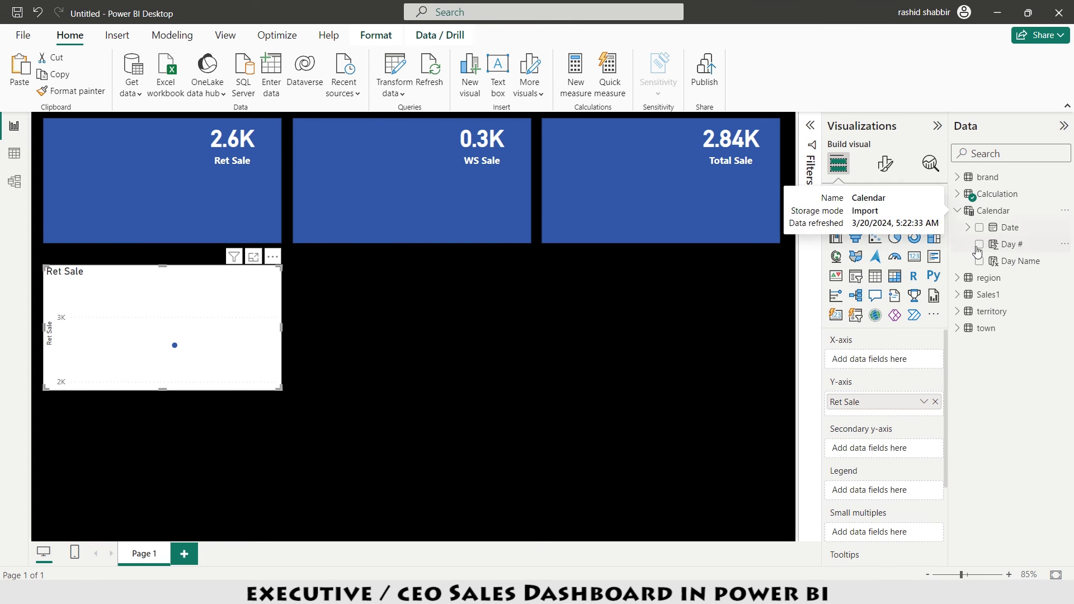
left_click_drag(1012, 244, 891, 359)
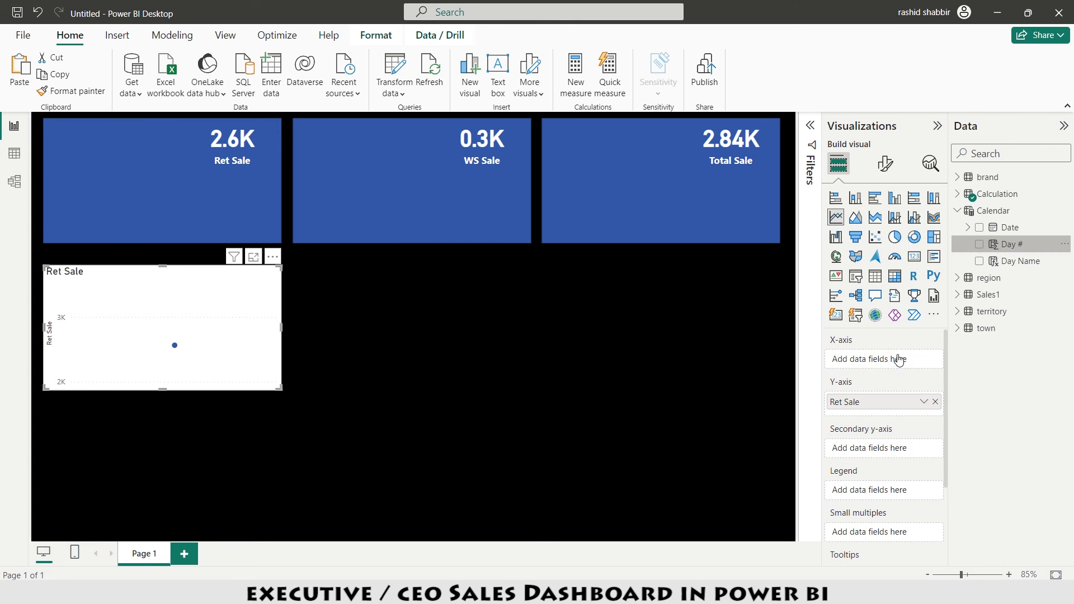
Turn off the values and titles of the line chart's X-axis and Y-axis
left_click(883, 165)
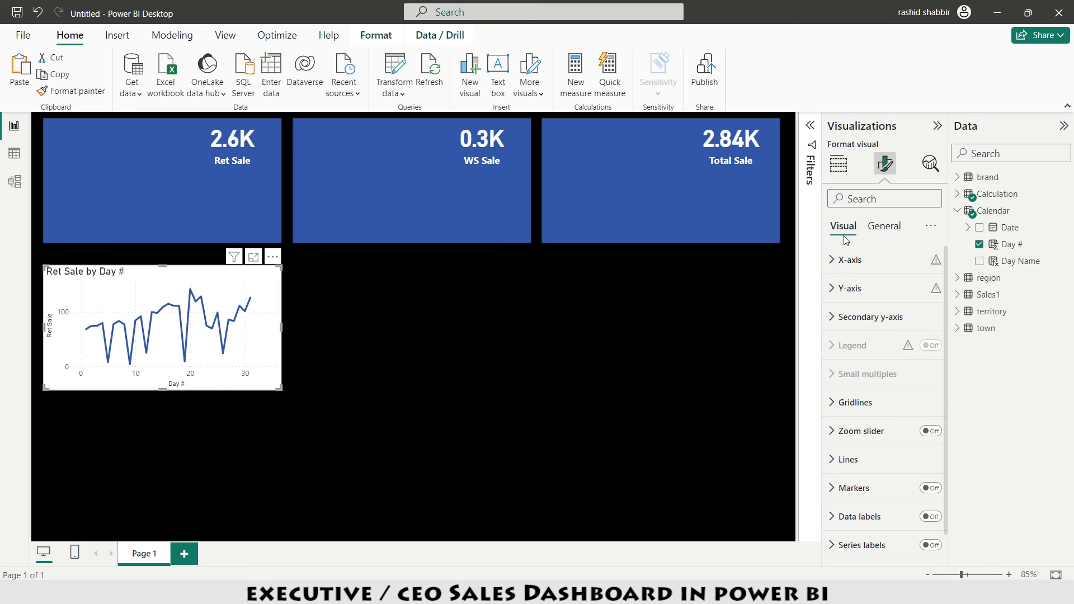
left_click(846, 261)
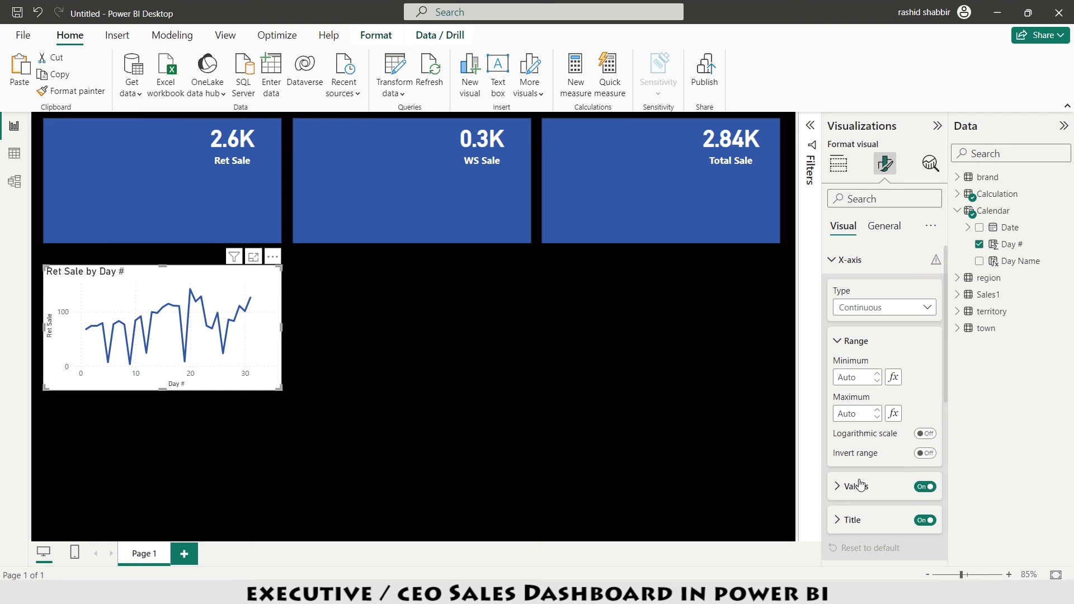
left_click(925, 487)
left_click(925, 521)
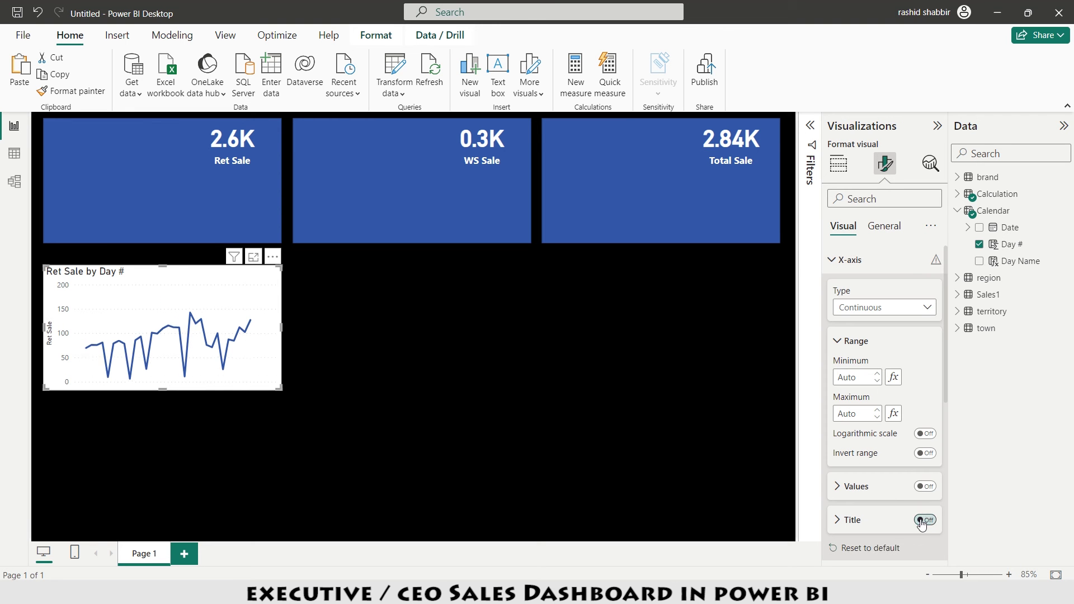
left_click(845, 261)
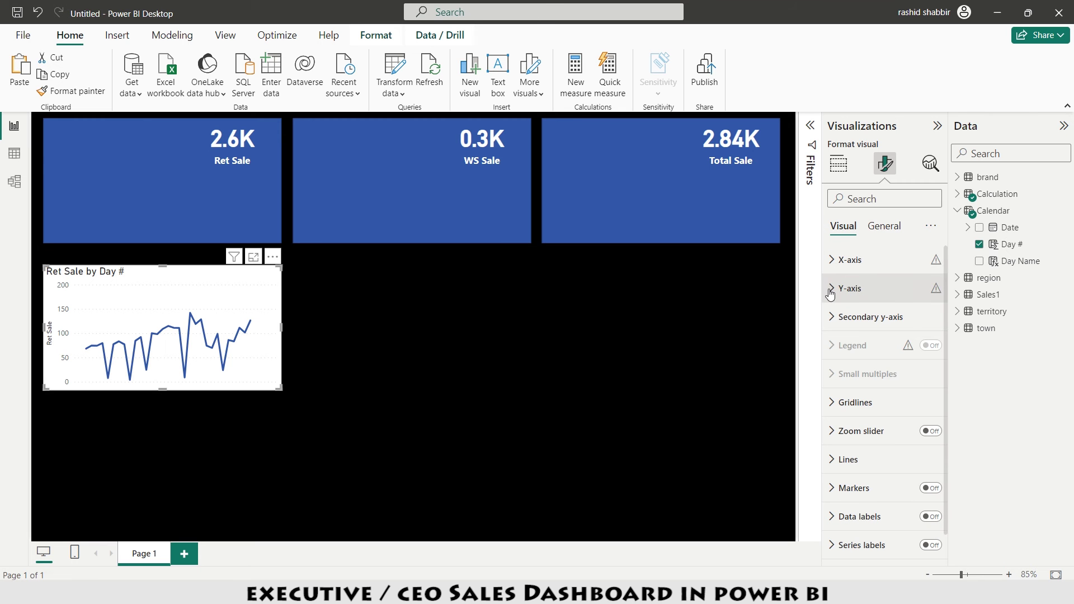
left_click(834, 289)
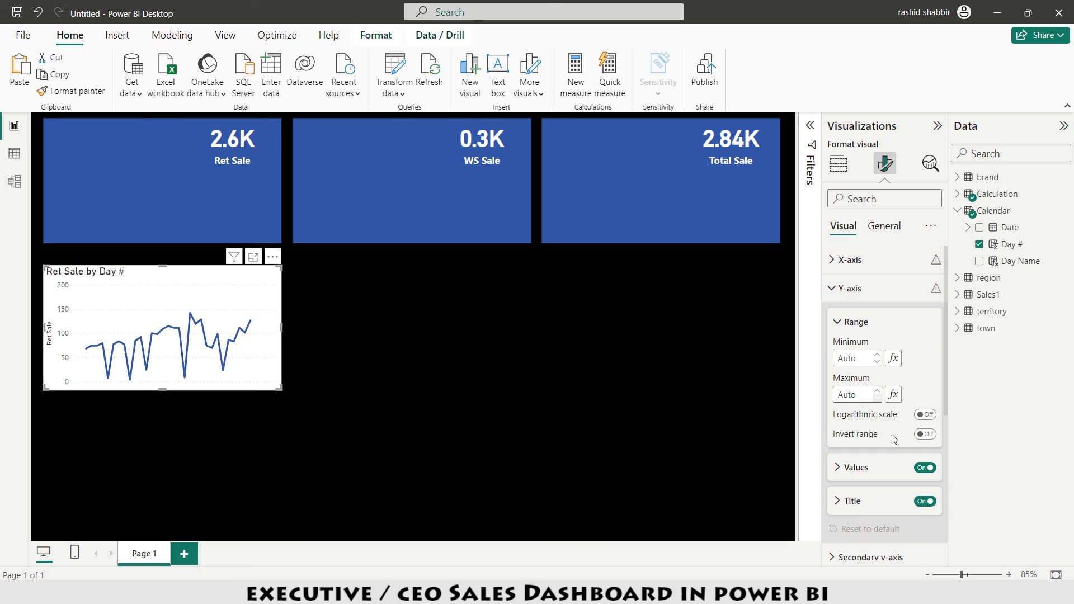
left_click(925, 468)
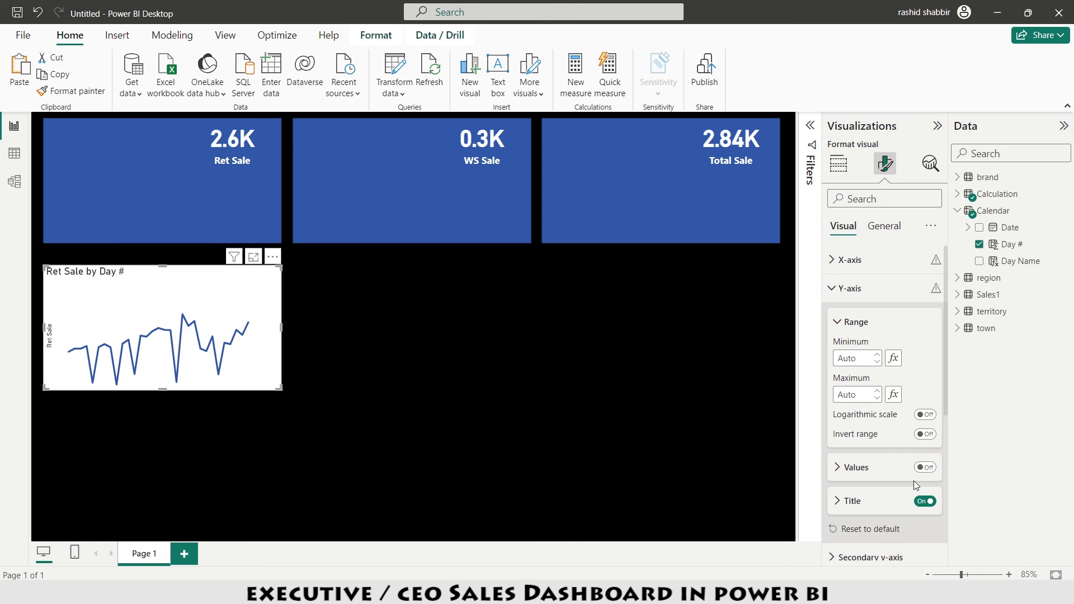
left_click(926, 501)
left_click(833, 289)
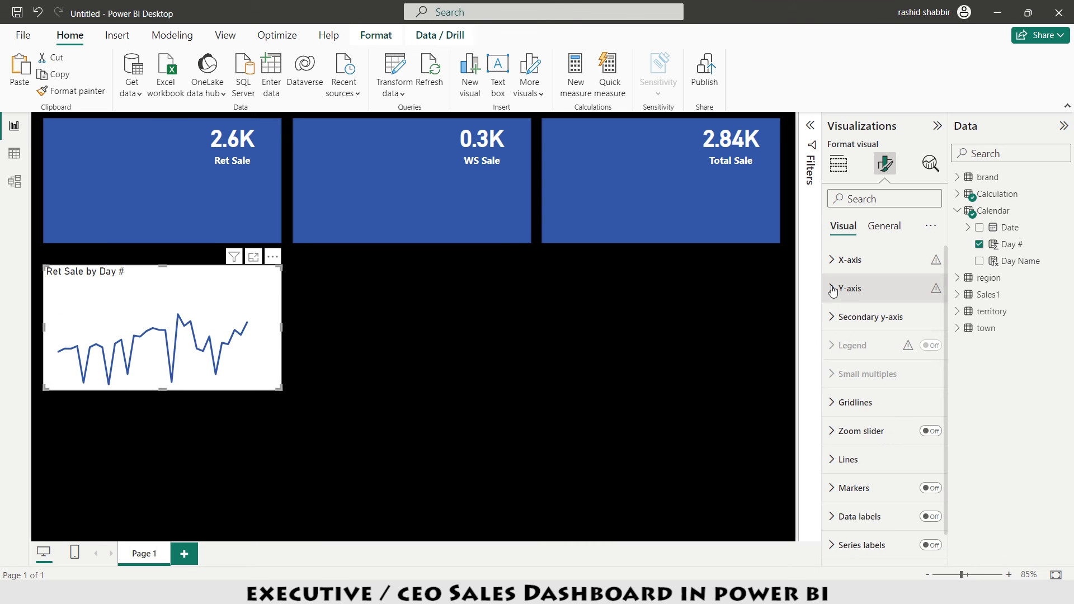
Set the chart's line style to Dotted and its Ret Sale line colour to white
left_click(834, 460)
scroll(896, 436, "down", 2)
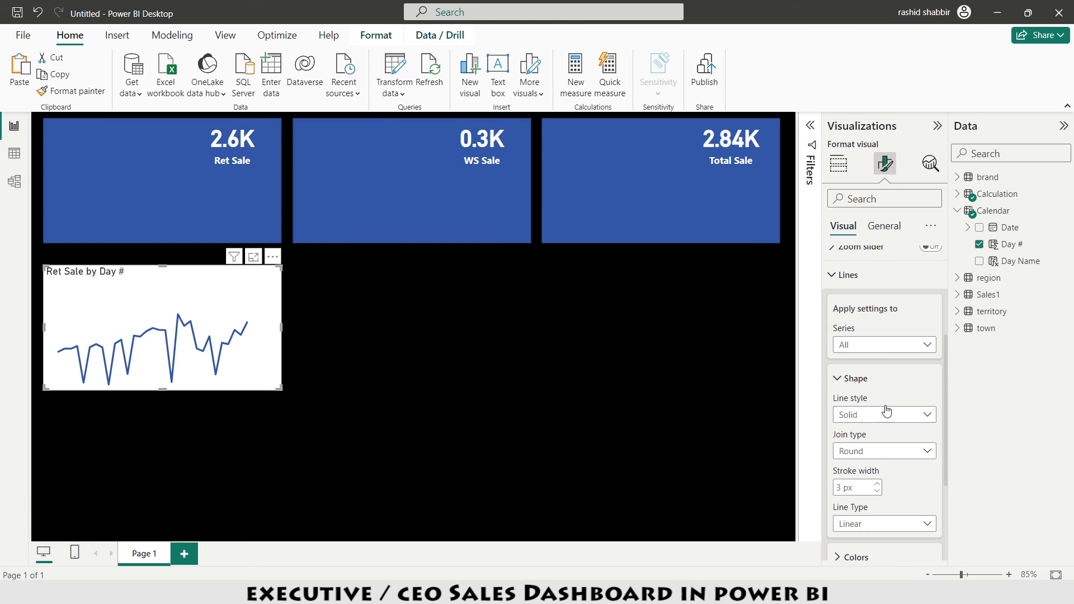
left_click(918, 417)
left_click(865, 461)
scroll(888, 438, "down", 1)
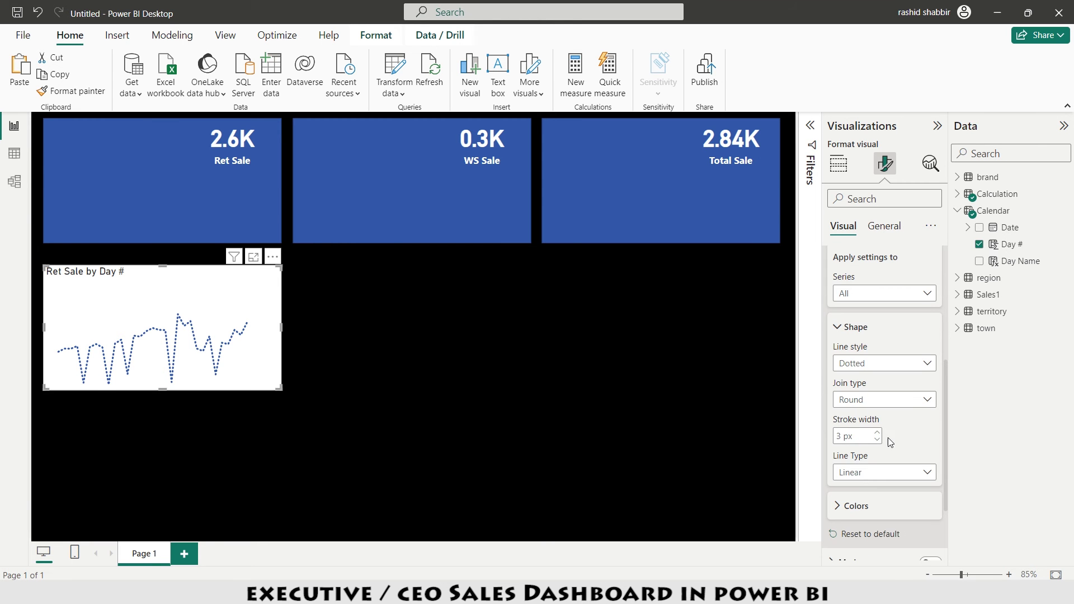
left_click(840, 506)
scroll(845, 492, "down", 2)
left_click(851, 447)
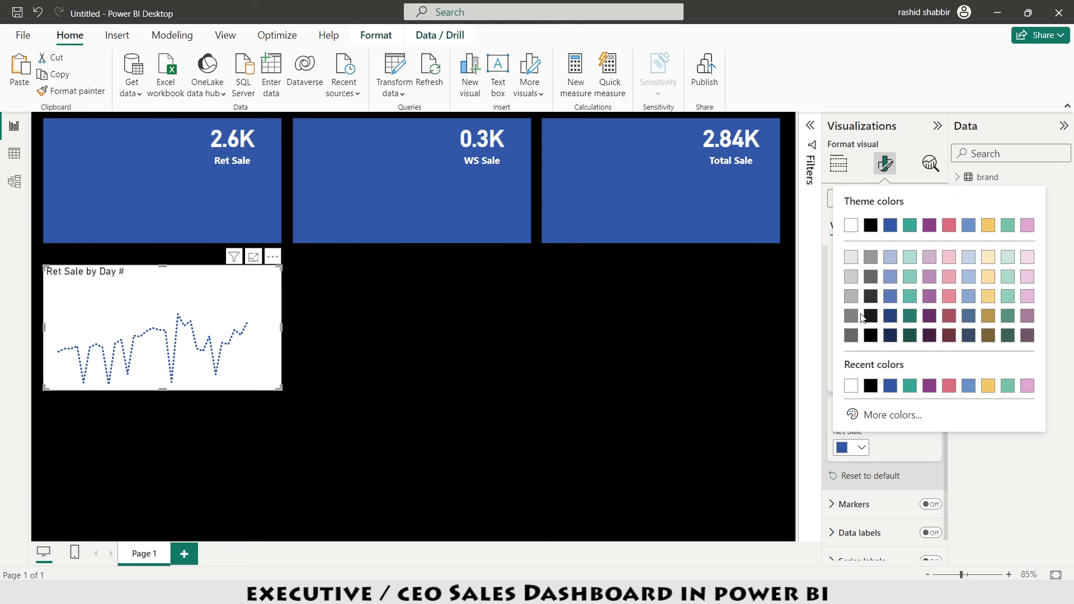
left_click(851, 225)
Turn off the line chart's background and fit the chart into the first rectangle below the Ret Sale card
scroll(876, 331, "up", 4)
scroll(877, 331, "up", 2)
left_click(887, 226)
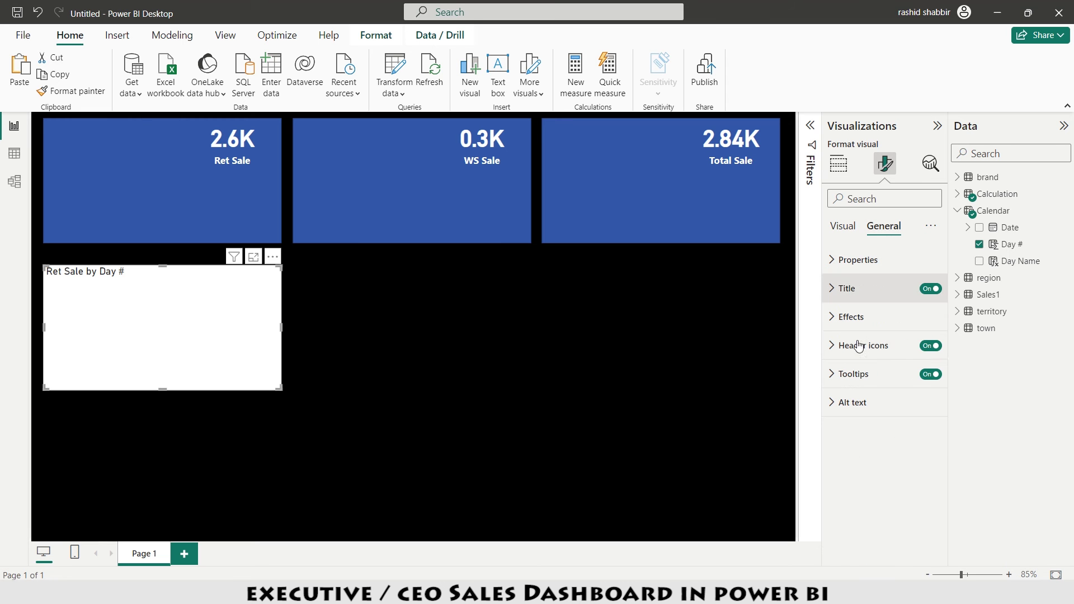
left_click(828, 323)
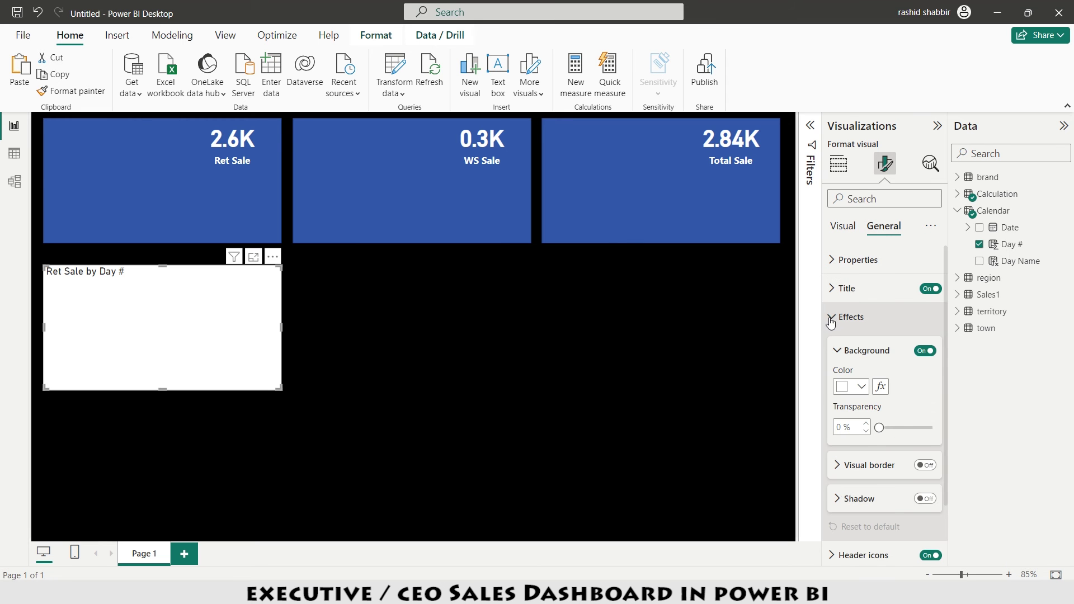
left_click(924, 351)
left_click_drag(168, 279, 163, 168)
Change the title text colour of the Ret Sale line chart to white
left_click(834, 293)
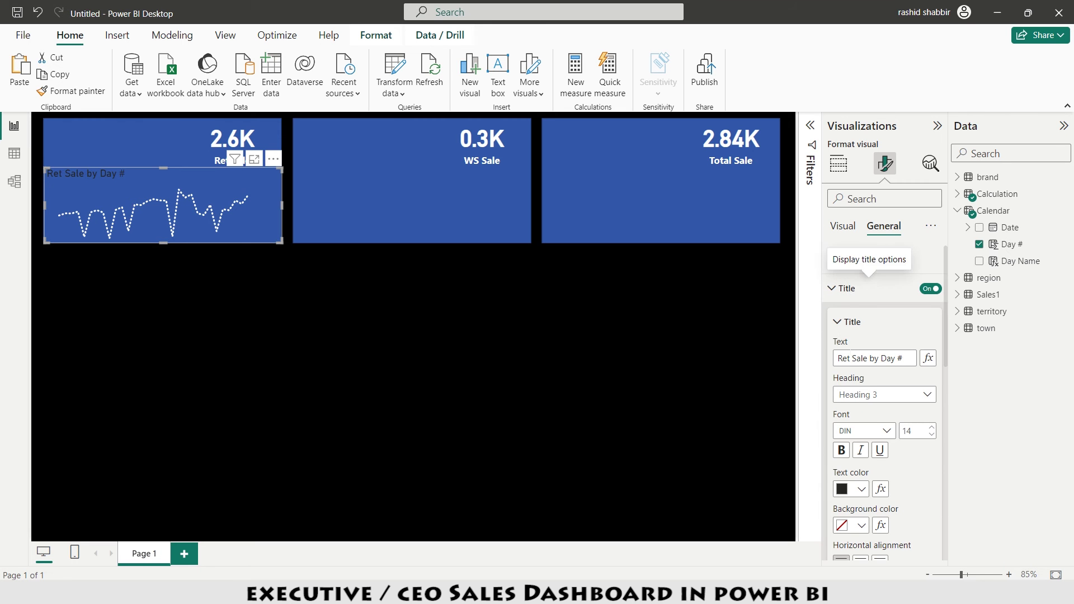
scroll(865, 493, "down", 2)
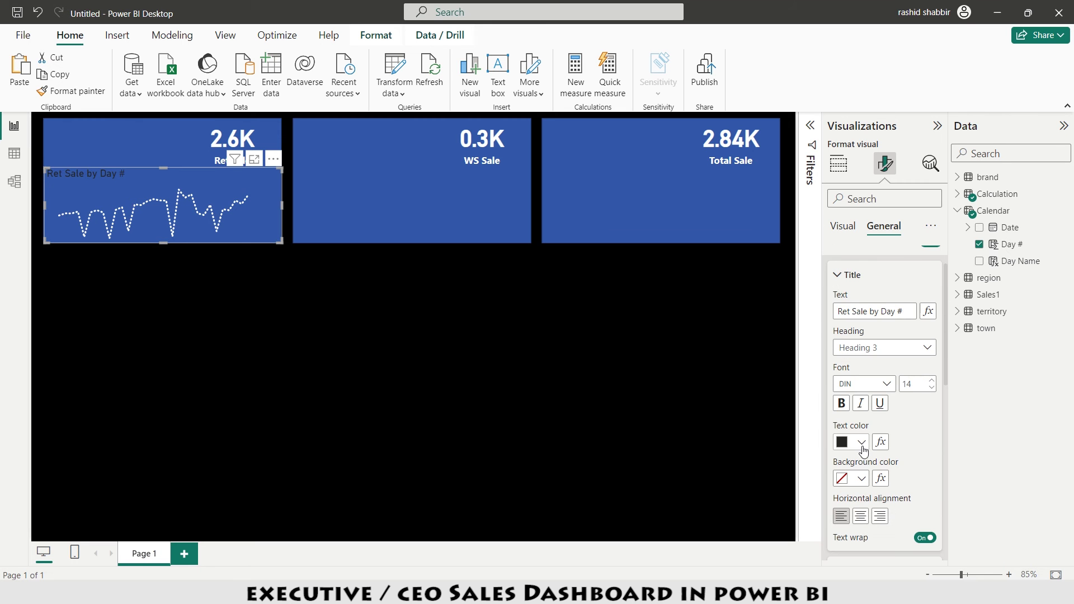
left_click(861, 443)
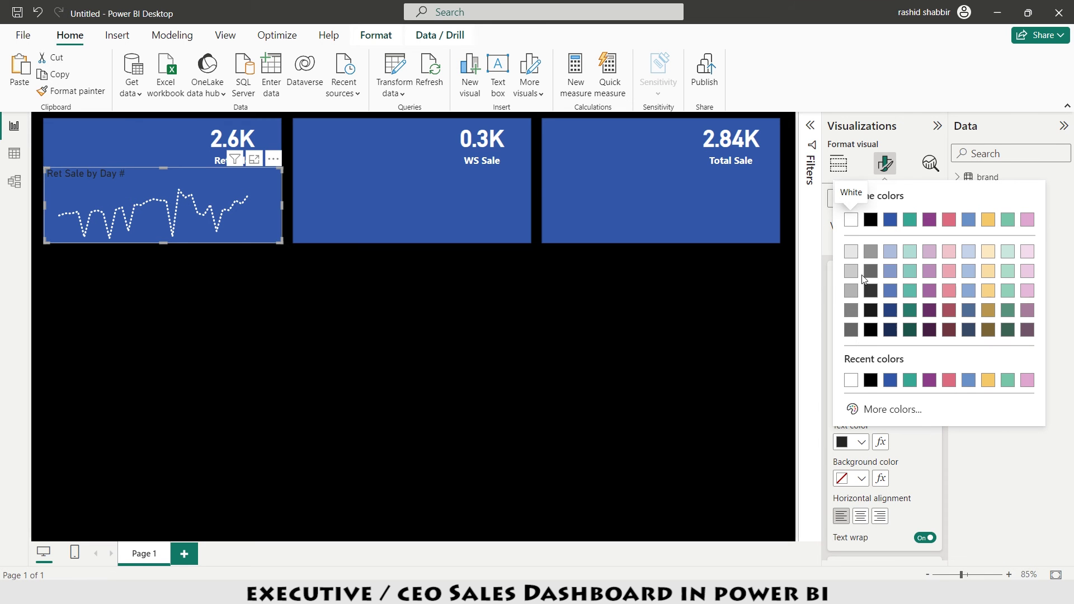
left_click(851, 220)
left_click(425, 291)
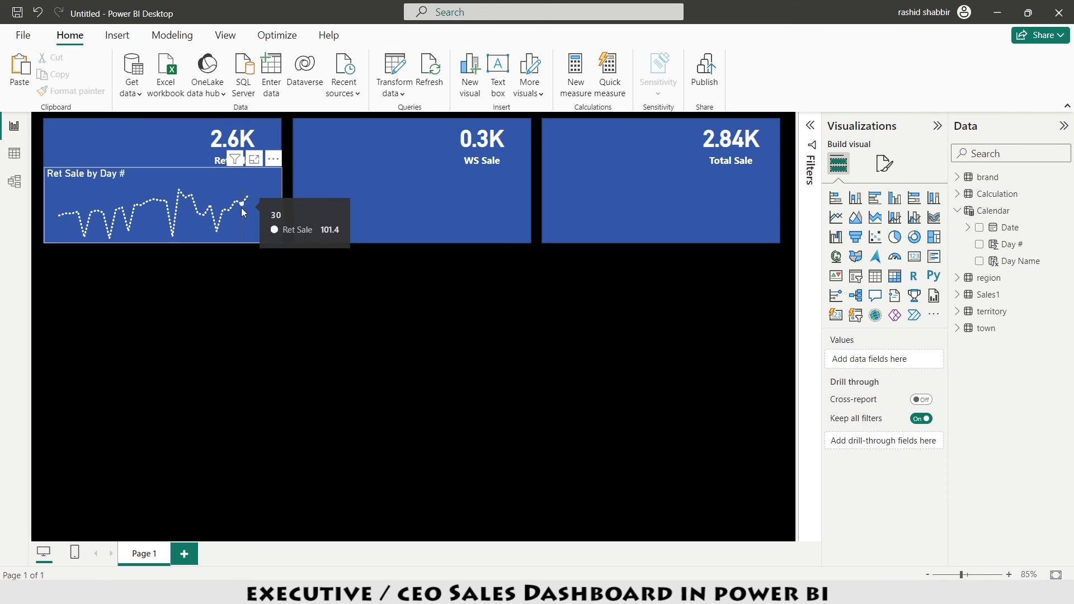
Add an average line to the Ret Sale line chart and colour it white
left_click(73, 223)
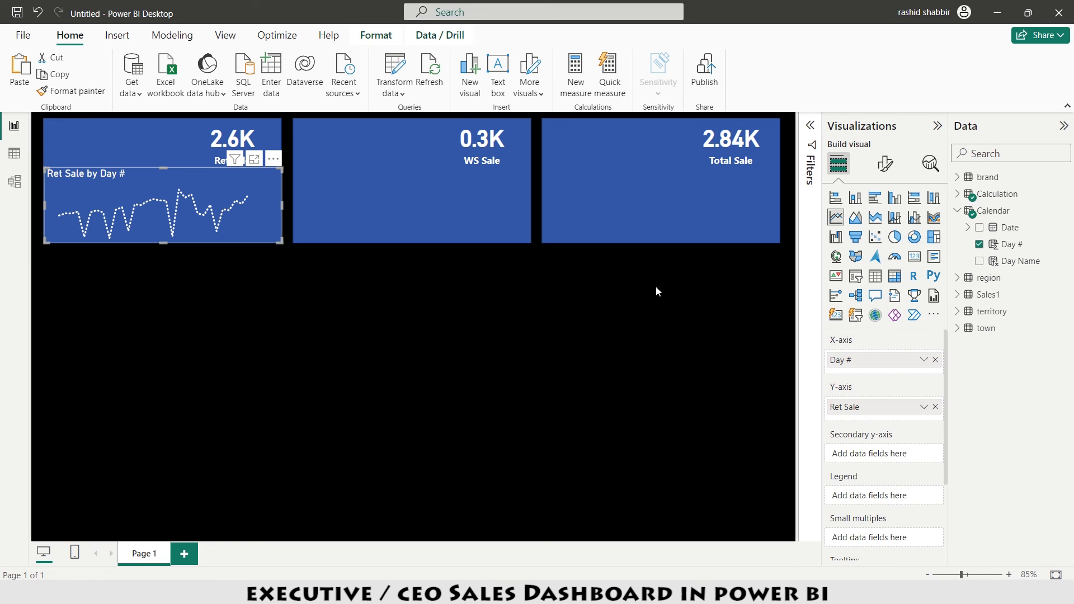
left_click(930, 164)
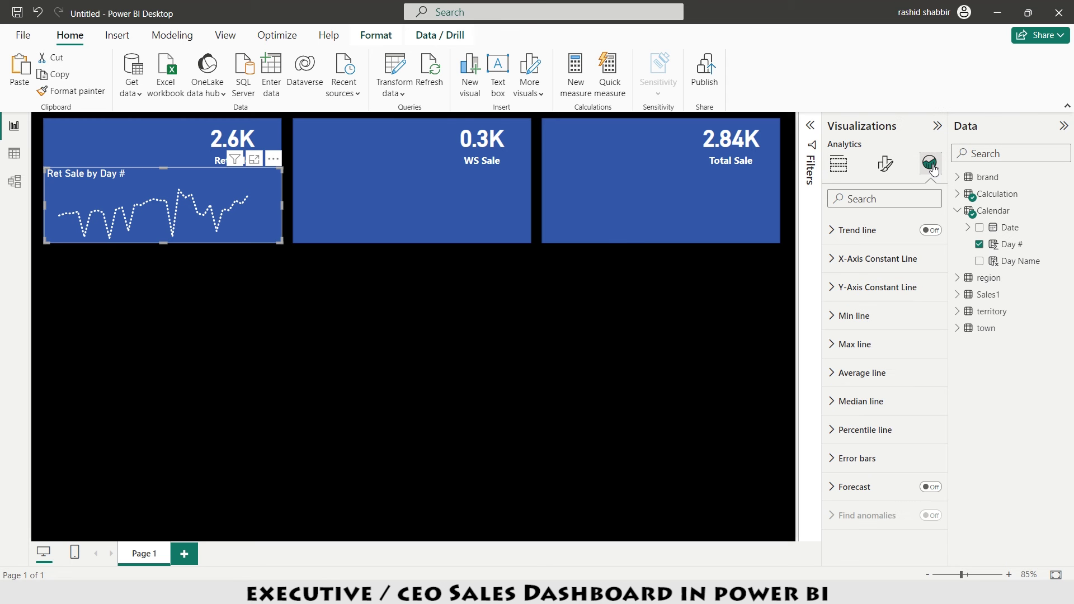
left_click(836, 374)
left_click(855, 322)
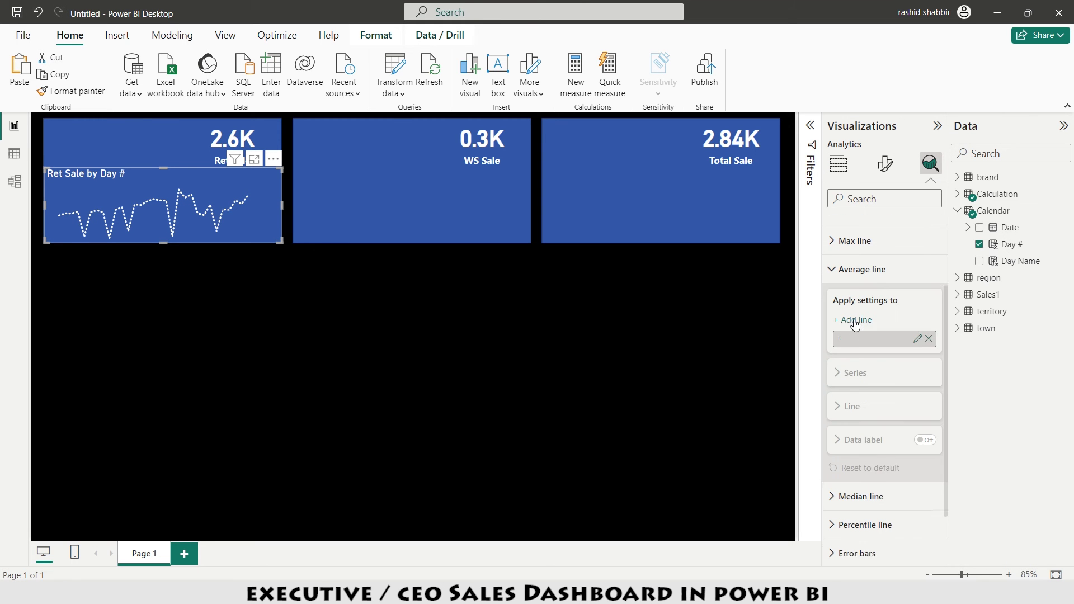
left_click(854, 321)
left_click(852, 465)
left_click(850, 398)
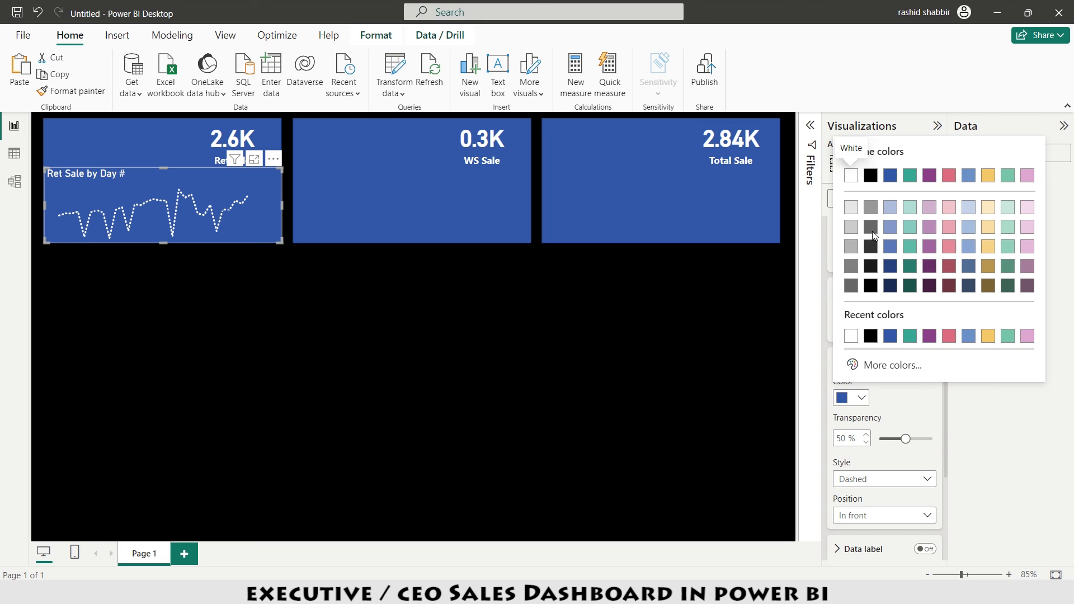
left_click(851, 176)
Turn on the average line's data label and set the label colour to white
scroll(845, 336, "down", 3)
left_click(926, 376)
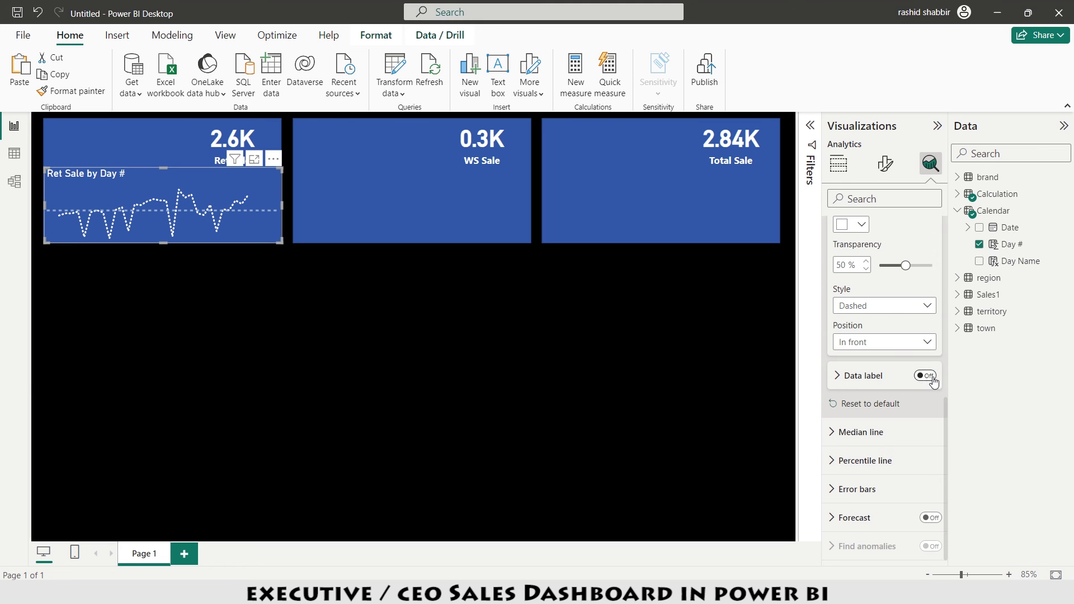
left_click(850, 376)
scroll(851, 392, "down", 3)
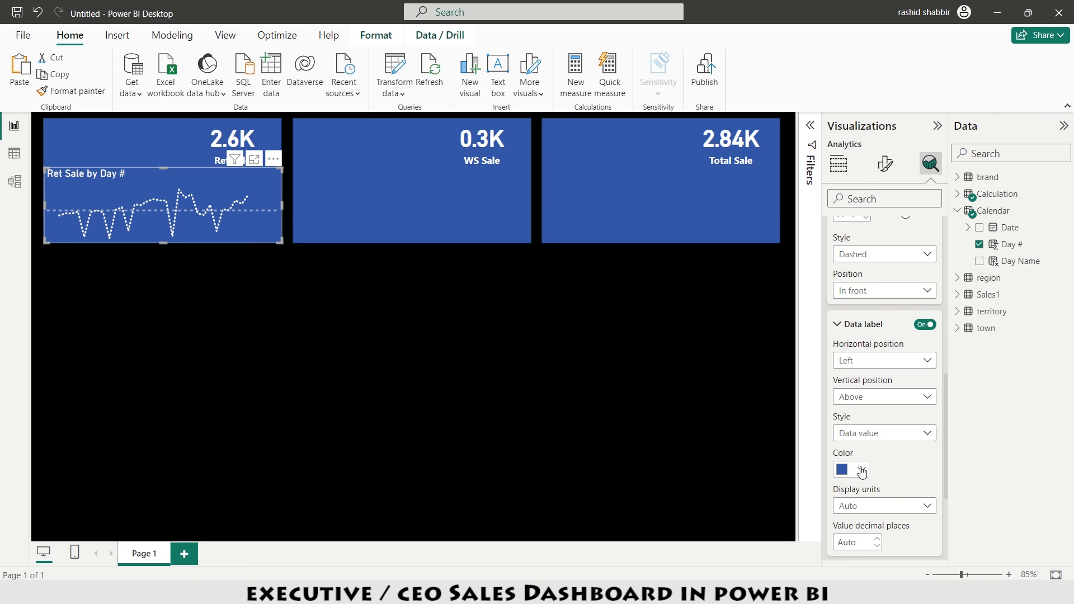
left_click(864, 471)
left_click(851, 246)
scroll(884, 392, "down", 1)
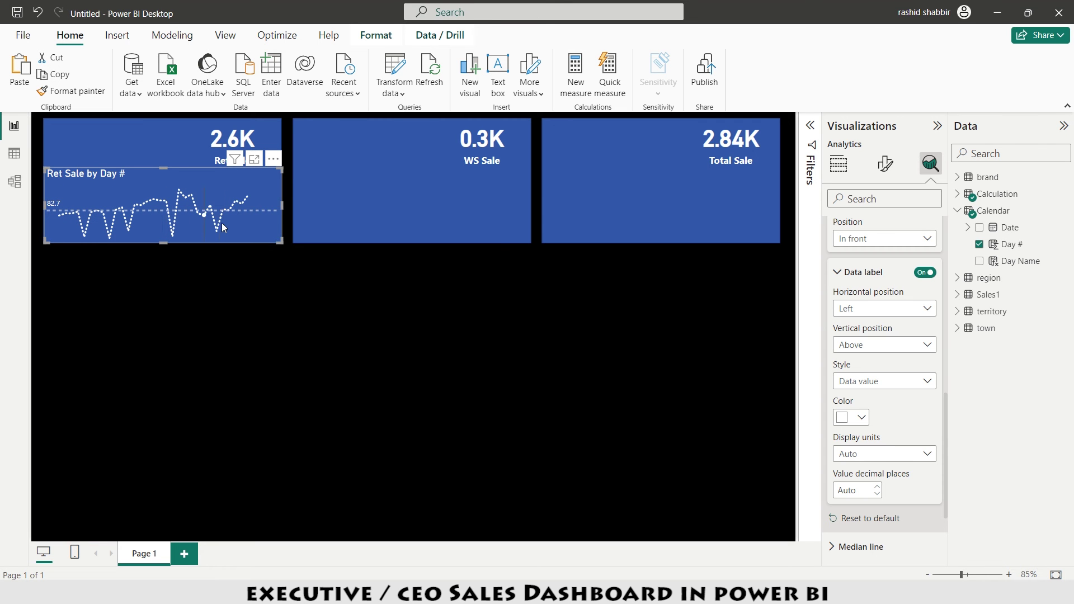
key("Escape")
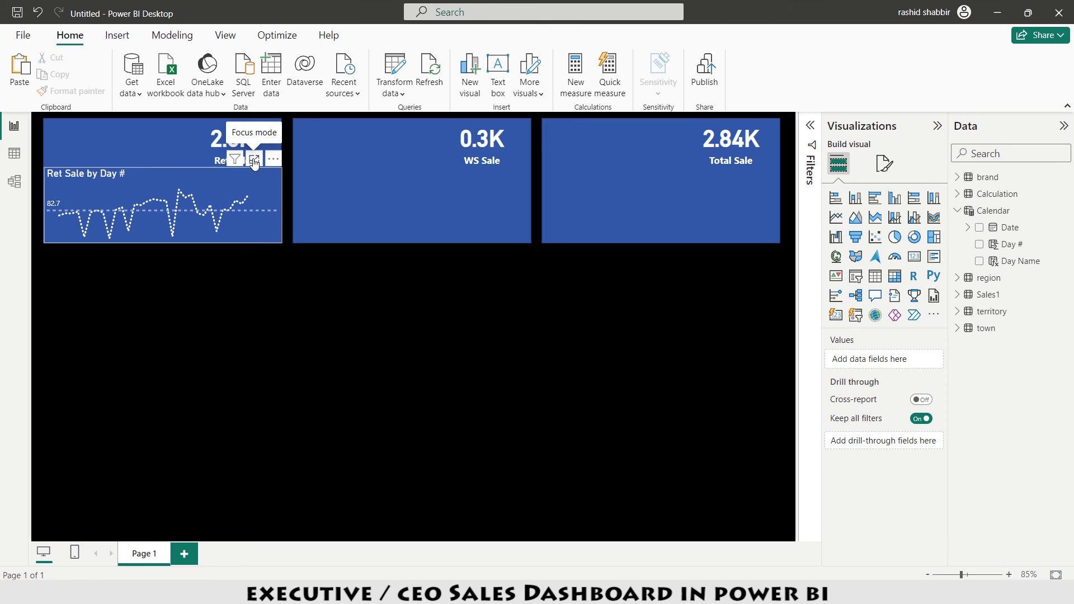
View the Ret Sale line chart in focus mode and return to the report page
left_click(254, 161)
left_click(96, 143)
key("ctrl+c")
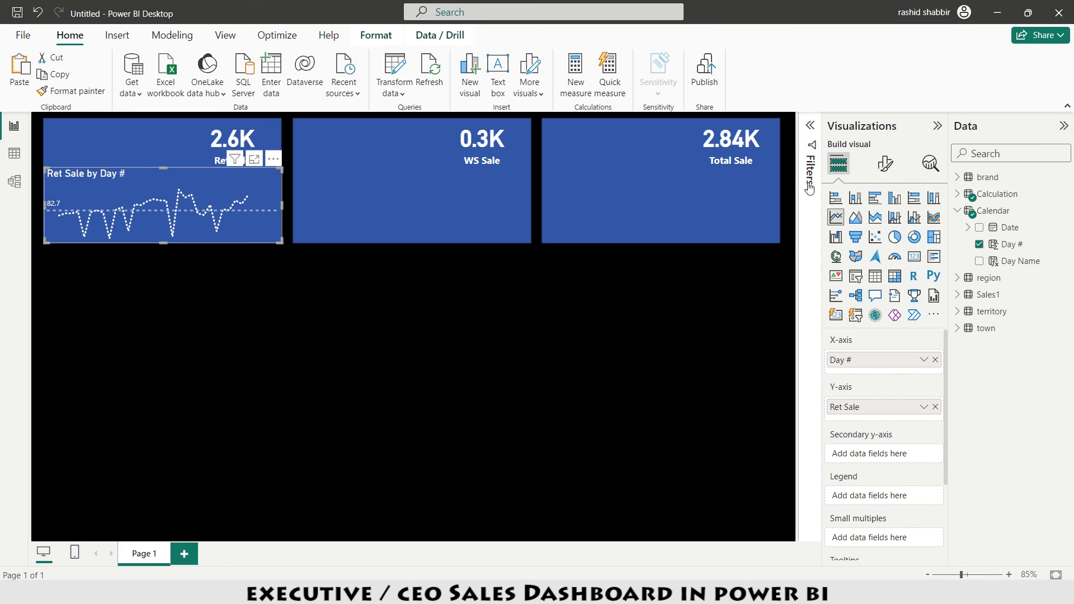
Turn on the Ret Sale line chart's background, colour it blue, and check the chart in focus mode
left_click(885, 163)
left_click(884, 226)
left_click(835, 318)
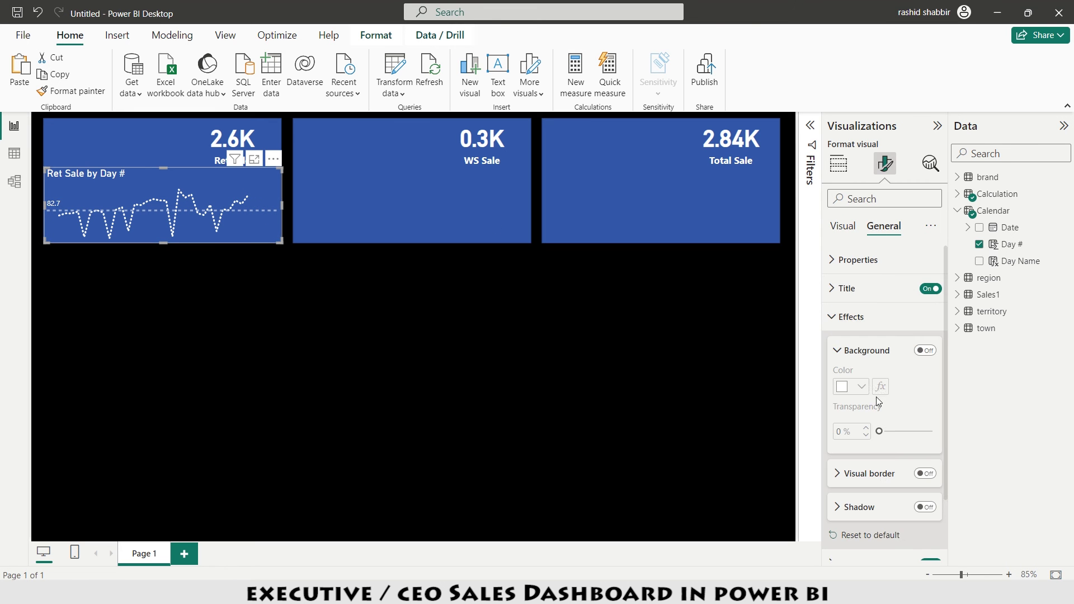
left_click(927, 351)
left_click(861, 386)
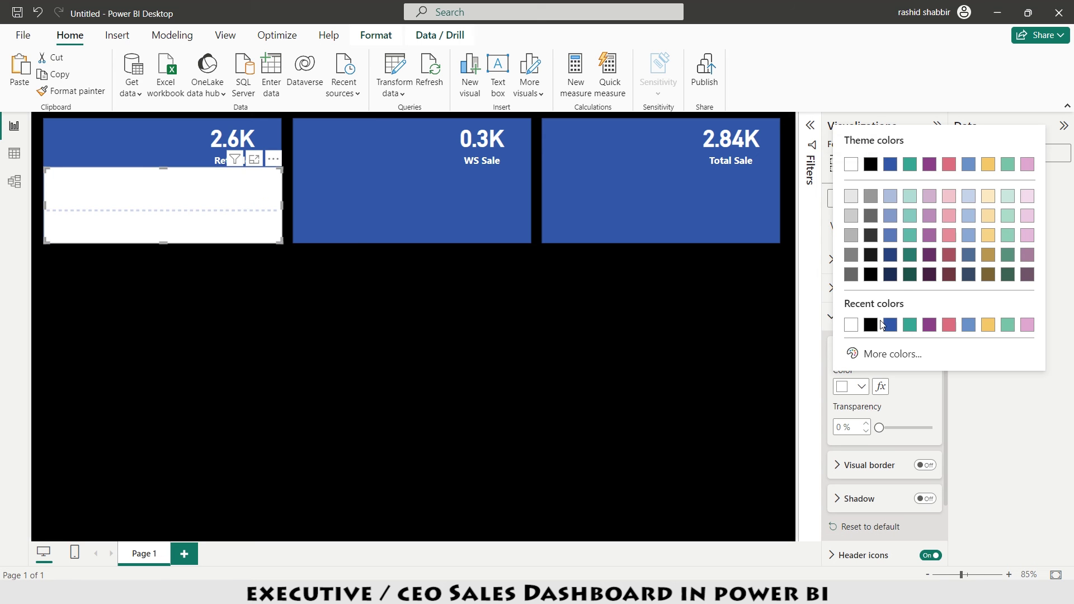
left_click(890, 164)
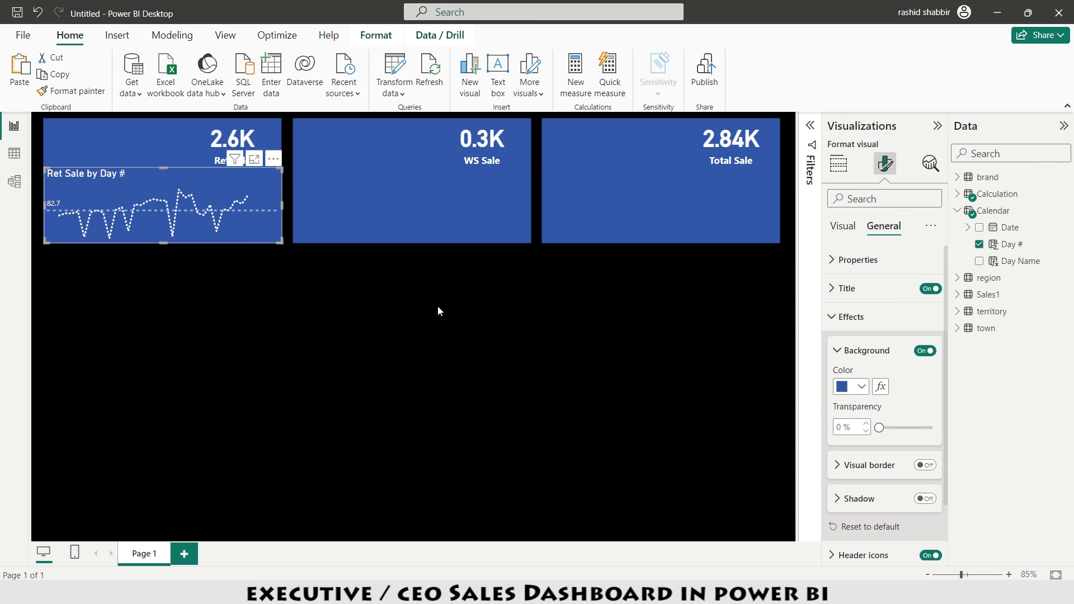
left_click(254, 159)
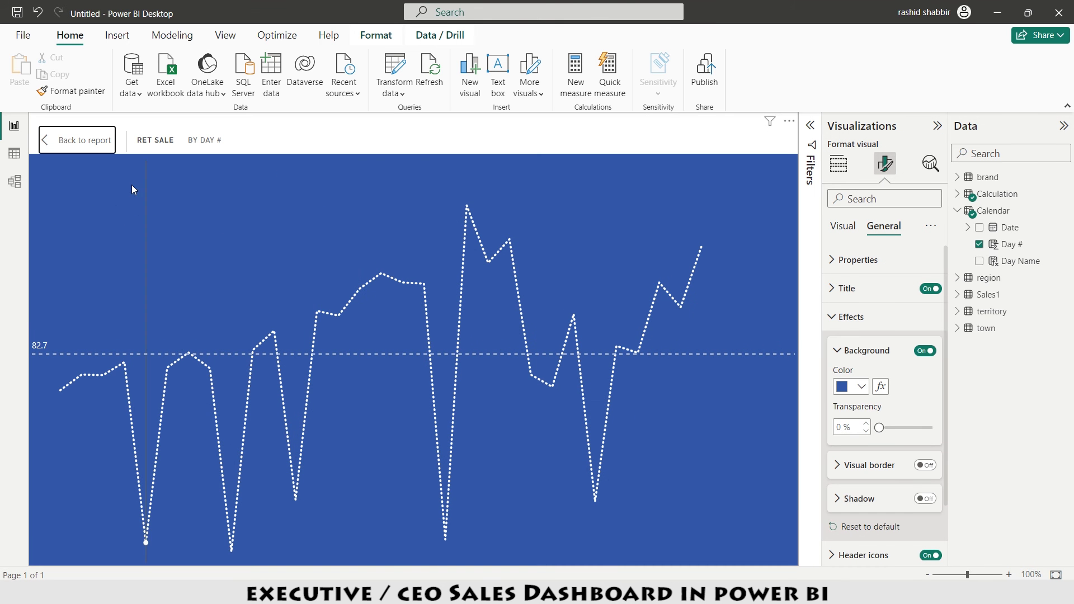
left_click(91, 145)
Duplicate the Ret Sale line chart onto the WS Sale panel and replace its Y-axis measure with WS Sale
key("ctrl+c")
key("ctrl+v")
left_click_drag(210, 181, 462, 181)
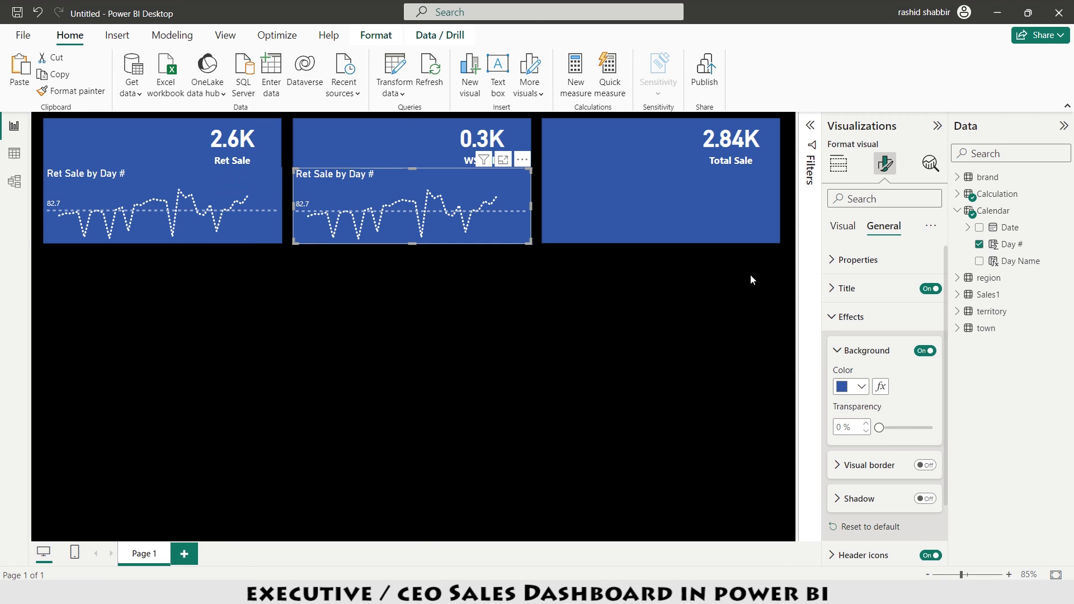
left_click(839, 164)
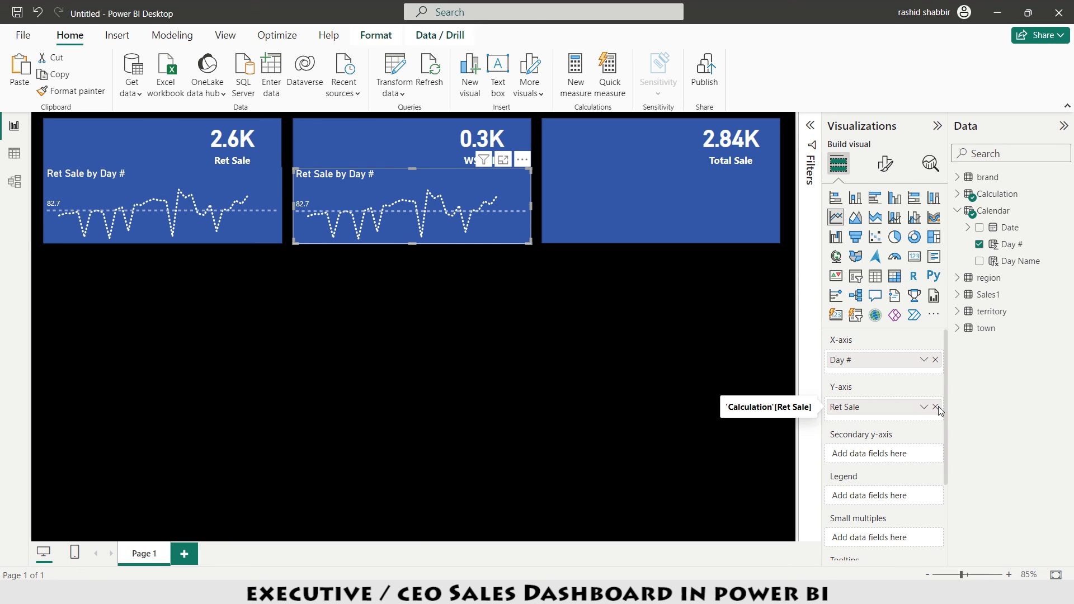
left_click(935, 407)
left_click(971, 196)
left_click(980, 261)
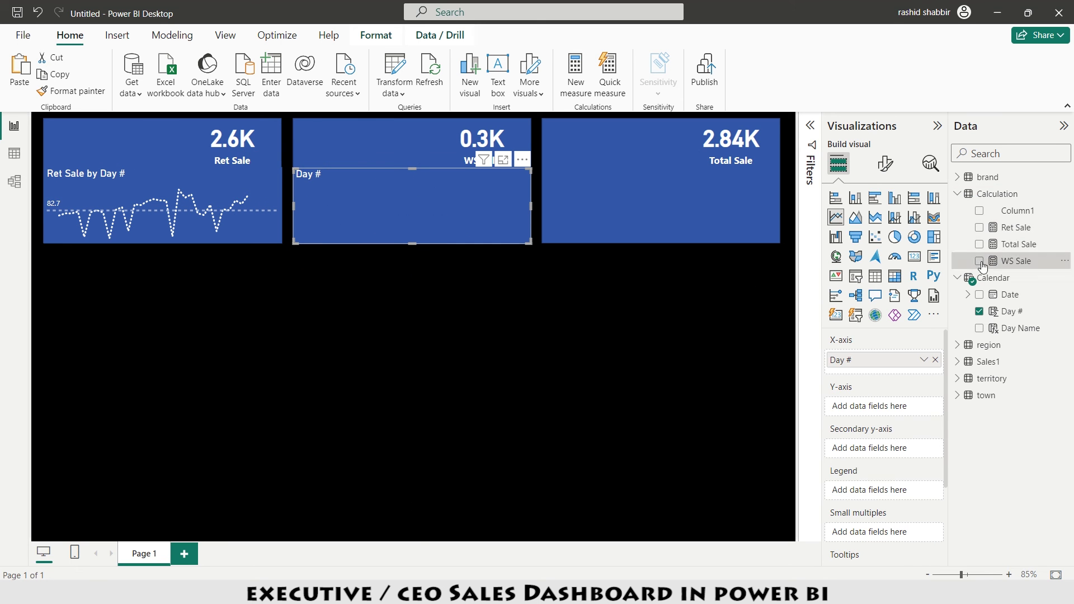
Change the WS Sale chart's line colour to white
left_click(885, 163)
left_click(848, 457)
scroll(866, 482, "down", 2)
scroll(867, 492, "down", 4)
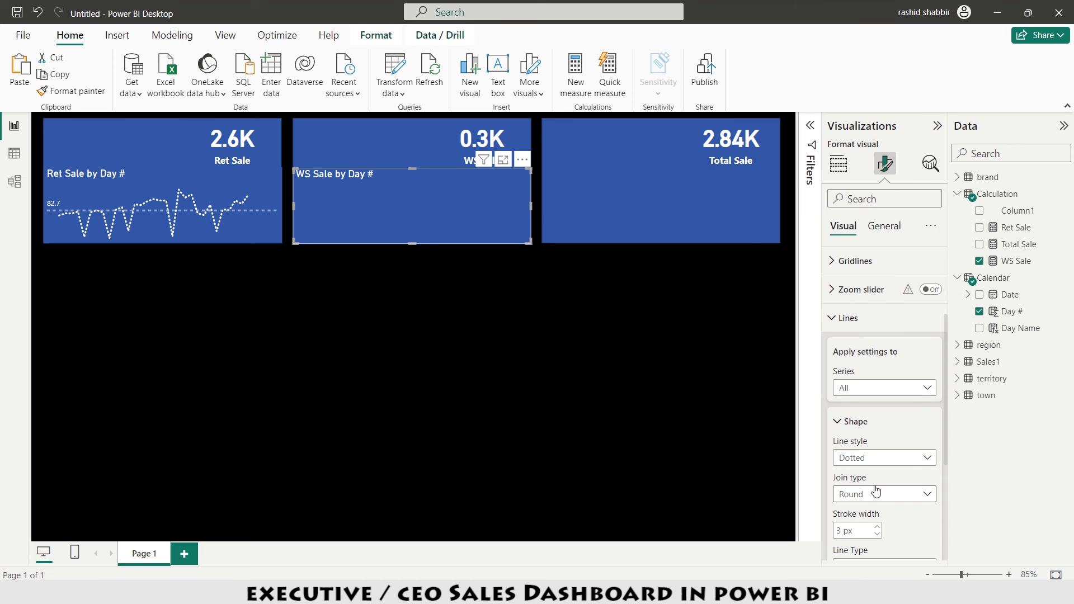
left_click(865, 506)
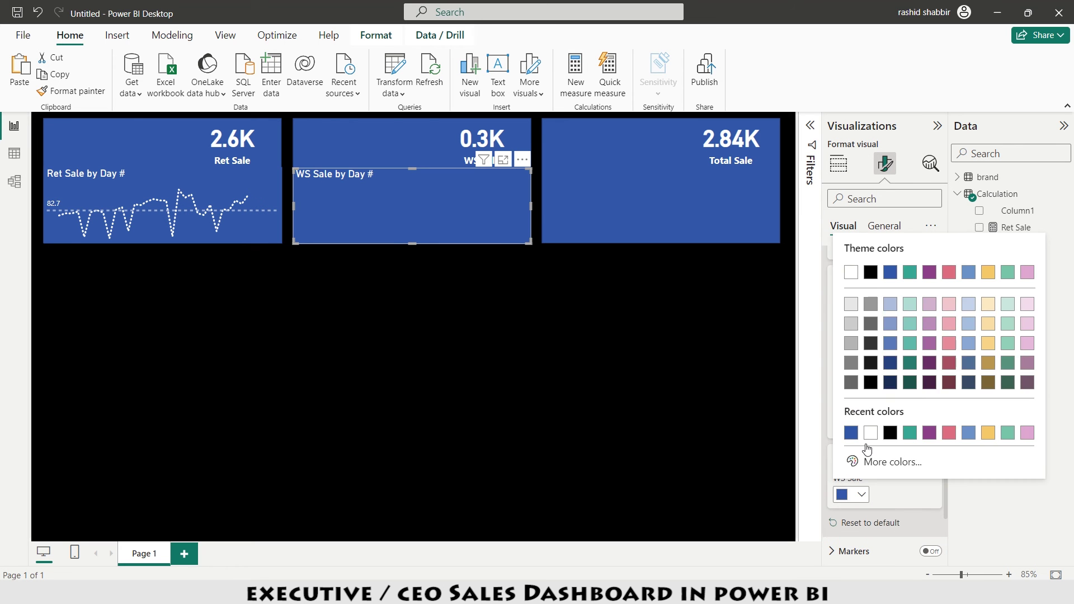
left_click(851, 434)
Add an average line to the WS Sale chart with its data label on, and colour the line white
left_click(931, 164)
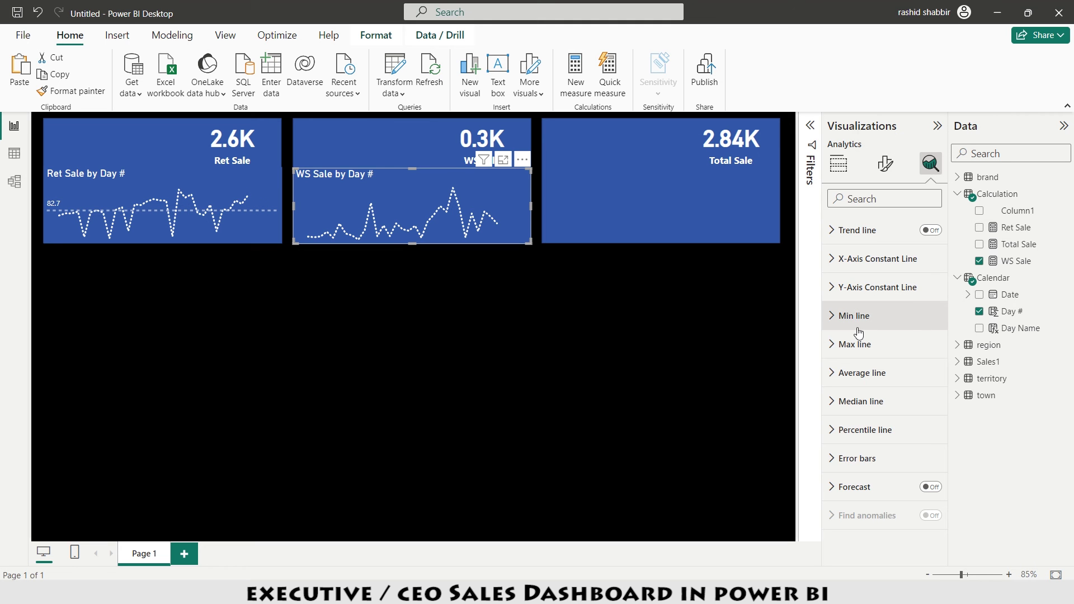
left_click(839, 374)
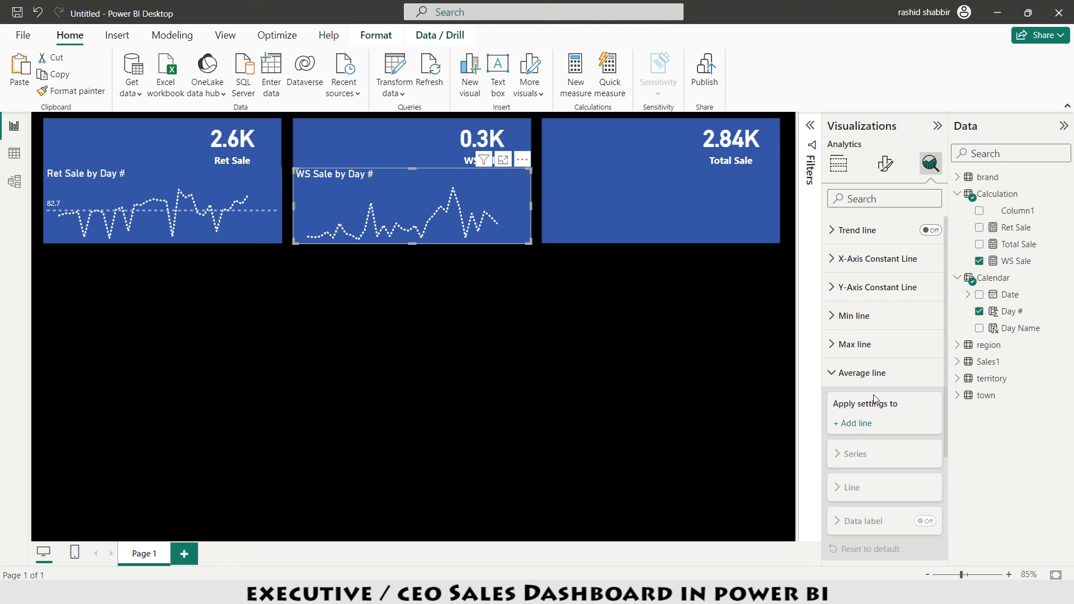
left_click(862, 426)
scroll(876, 417, "down", 3)
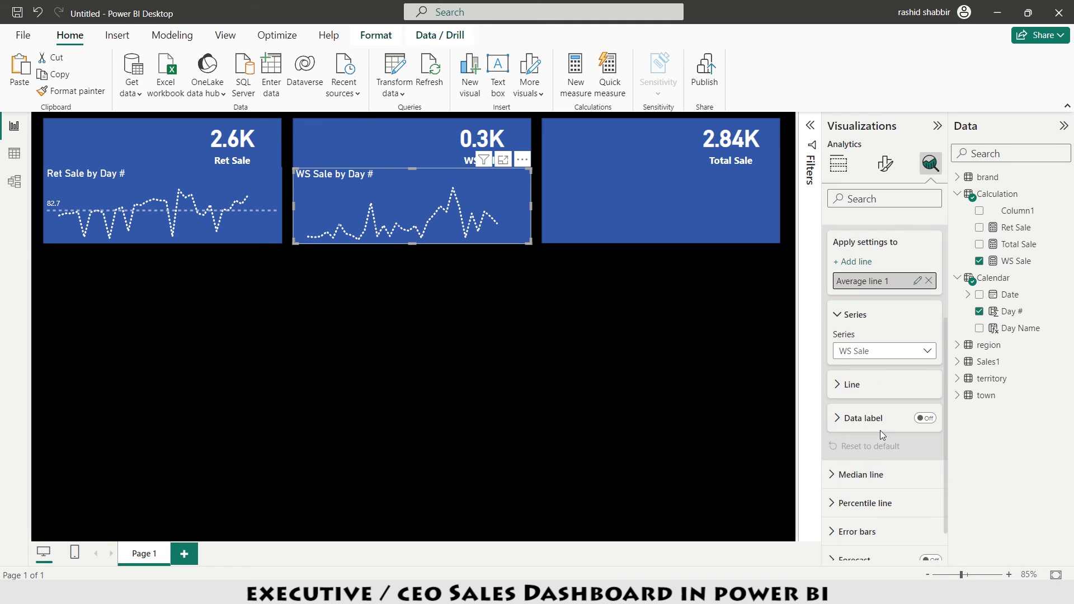
left_click(926, 376)
left_click(838, 343)
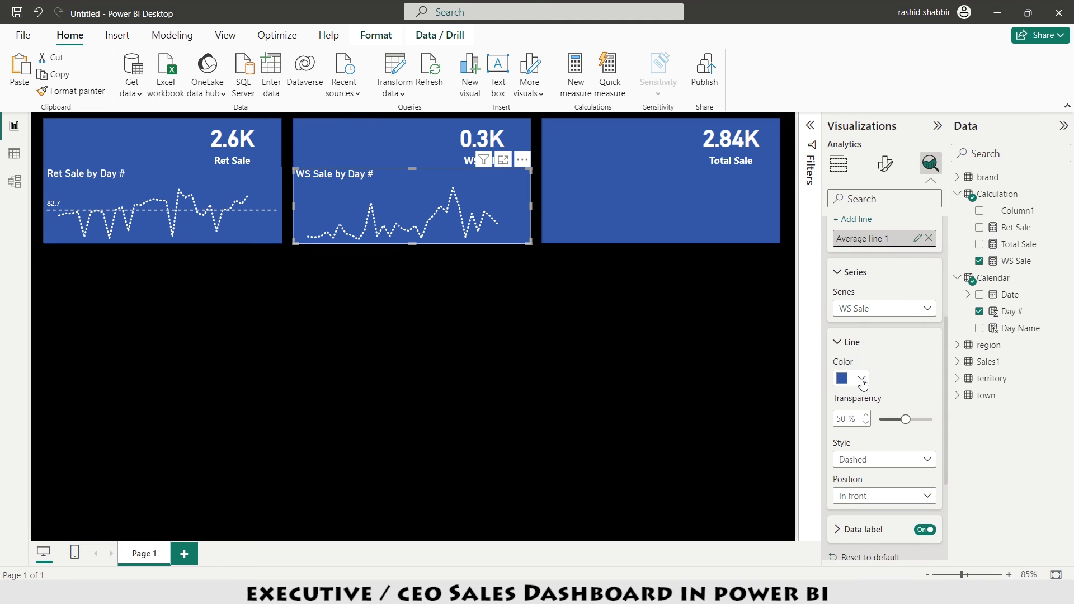
left_click(862, 382)
left_click(850, 161)
Set the data label colour of the WS Sale chart's average line to white
scroll(859, 399, "down", 3)
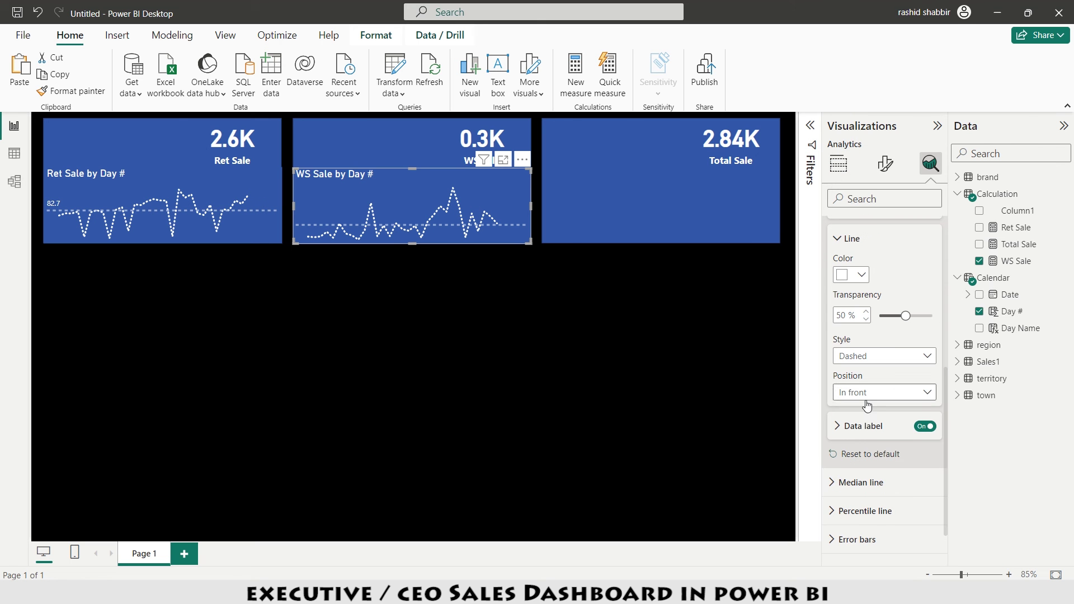
left_click(838, 427)
scroll(862, 425, "down", 3)
left_click(851, 468)
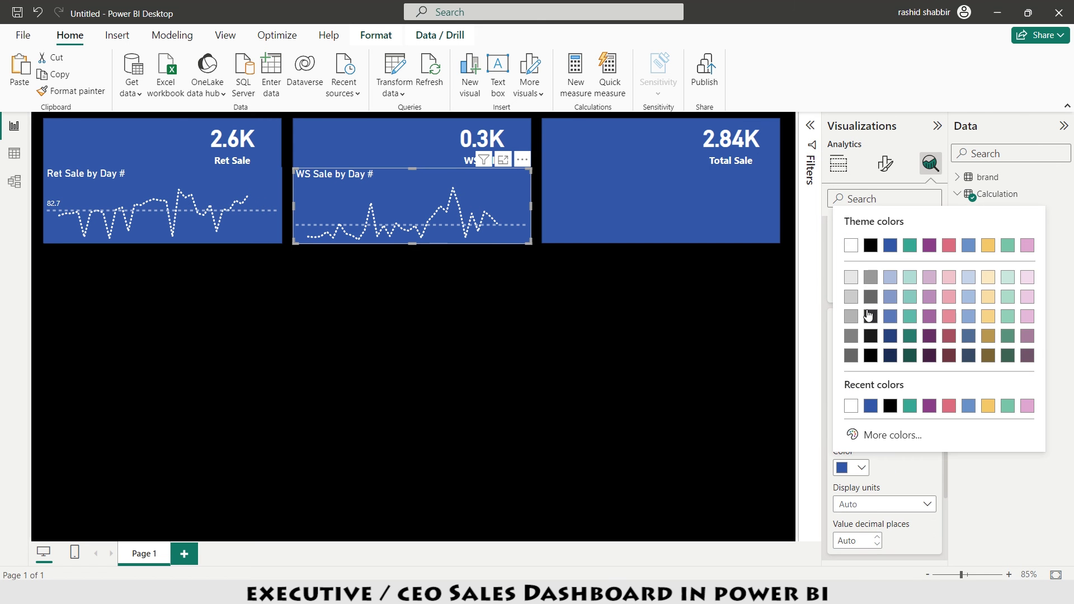
left_click(851, 247)
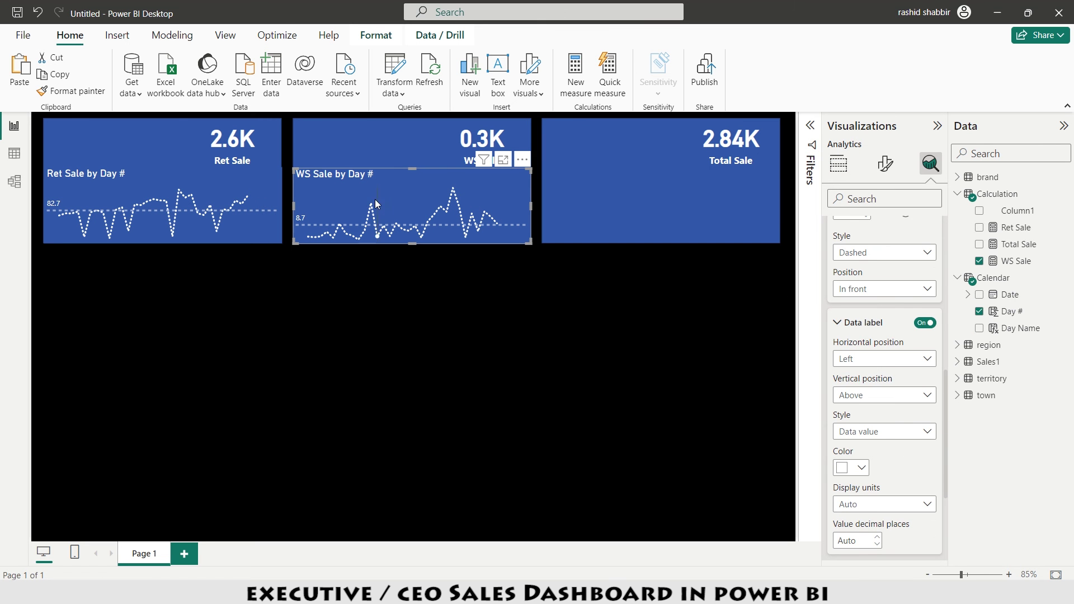
Duplicate the WS Sale line chart onto the Total Sale panel and replace its Y-axis measure with Total Sale
key("ctrl+c")
key("ctrl+v")
left_click_drag(368, 184, 610, 182)
left_click_drag(1019, 244, 879, 421)
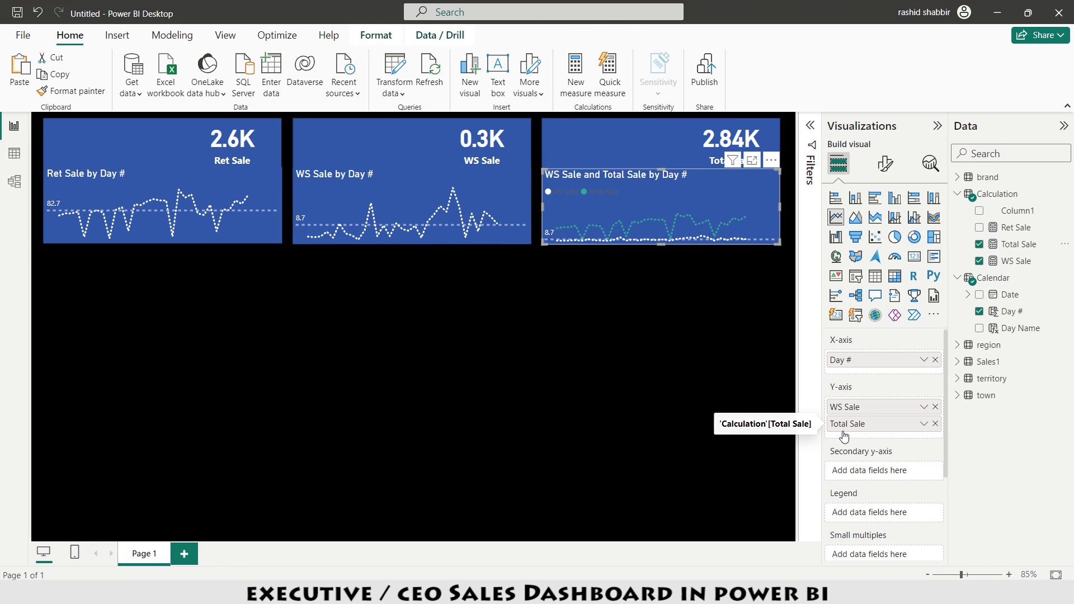
left_click(935, 406)
Change the Total Sale chart's line colour to white
left_click(889, 173)
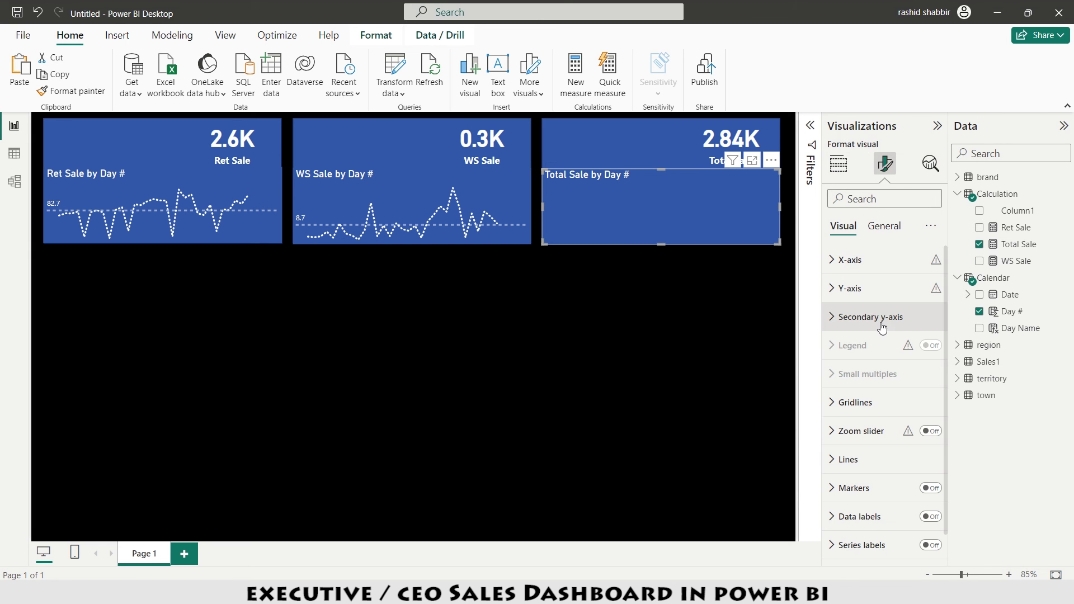
left_click(848, 459)
scroll(873, 496, "down", 3)
scroll(873, 496, "down", 4)
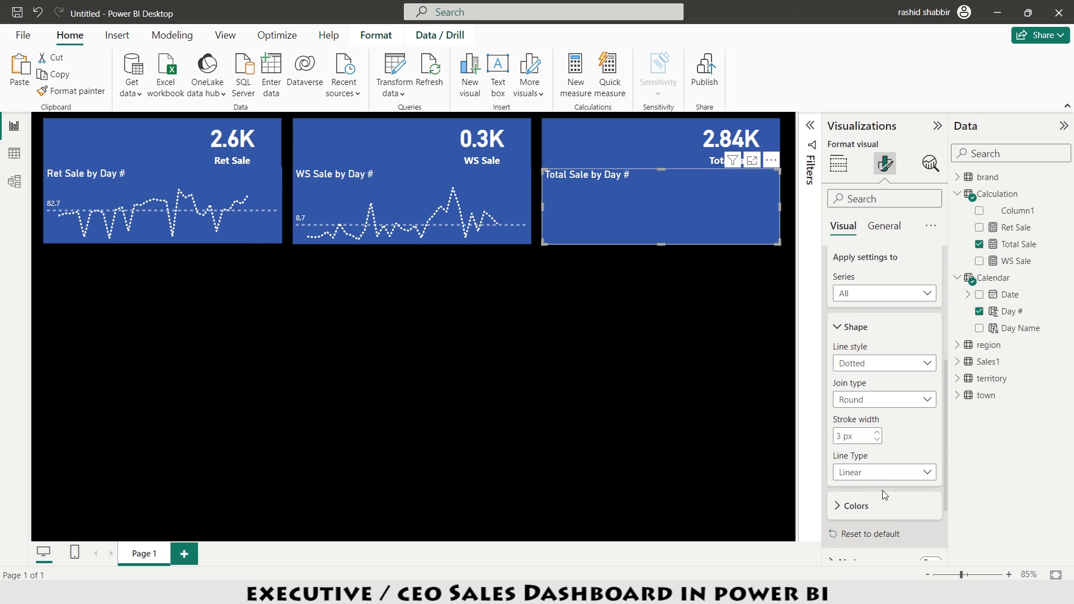
left_click(861, 448)
left_click(851, 226)
Add an average line to the Total Sale chart and colour it white
left_click(932, 163)
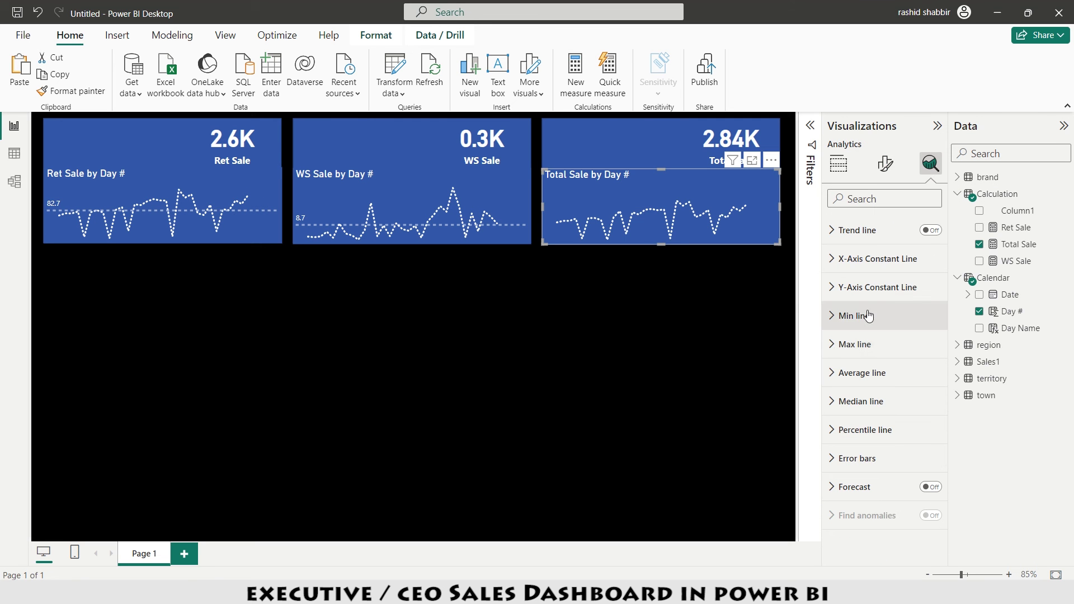
left_click(864, 373)
scroll(869, 400, "down", 1)
left_click(855, 374)
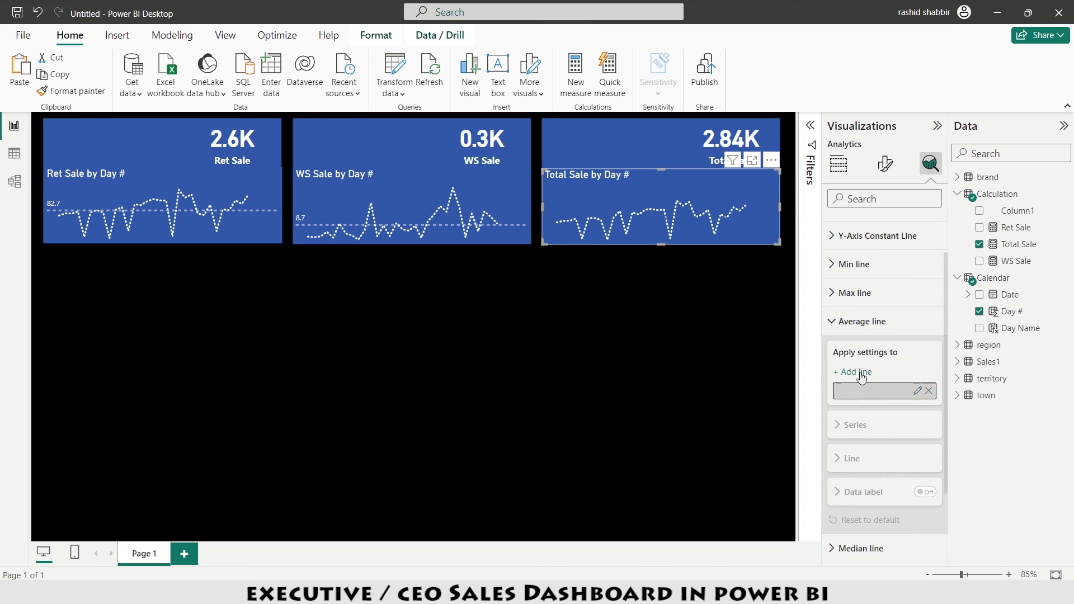
scroll(861, 402, "down", 2)
left_click(847, 402)
scroll(847, 407, "down", 1)
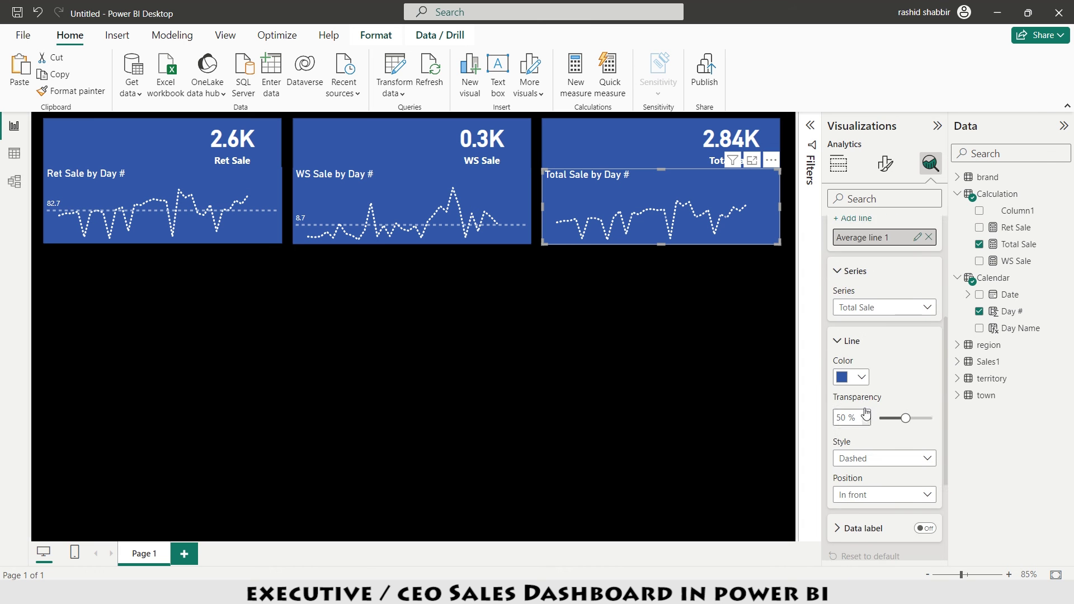
left_click(850, 375)
left_click(846, 150)
Turn on the data label of the Total Sale chart's average line and set the label colour to white
scroll(850, 391, "down", 3)
left_click(923, 423)
left_click(839, 424)
scroll(873, 425, "down", 3)
scroll(876, 429, "down", 1)
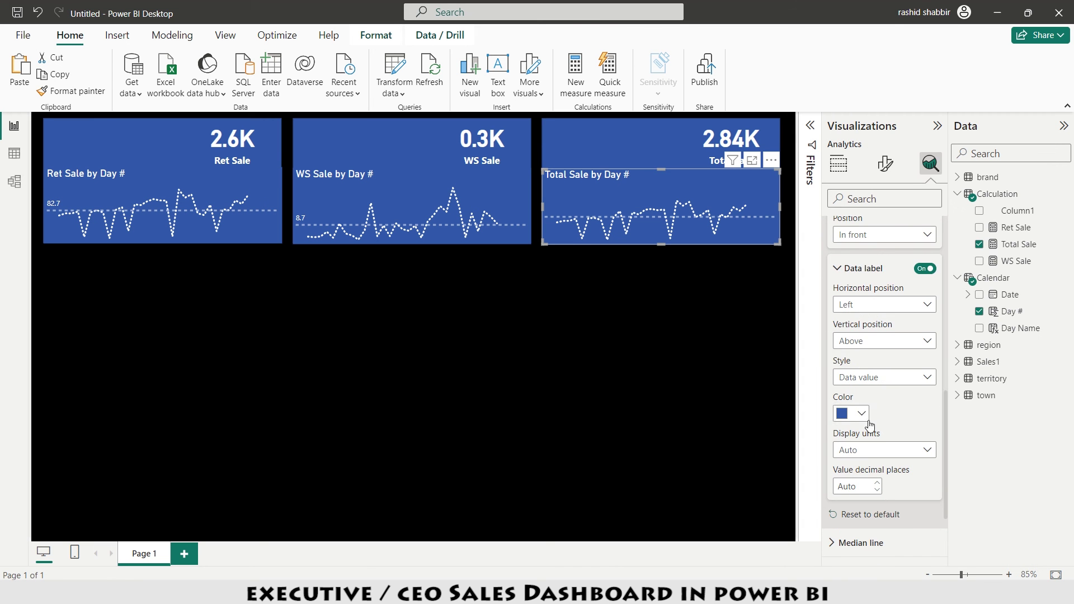
left_click(850, 413)
left_click(858, 195)
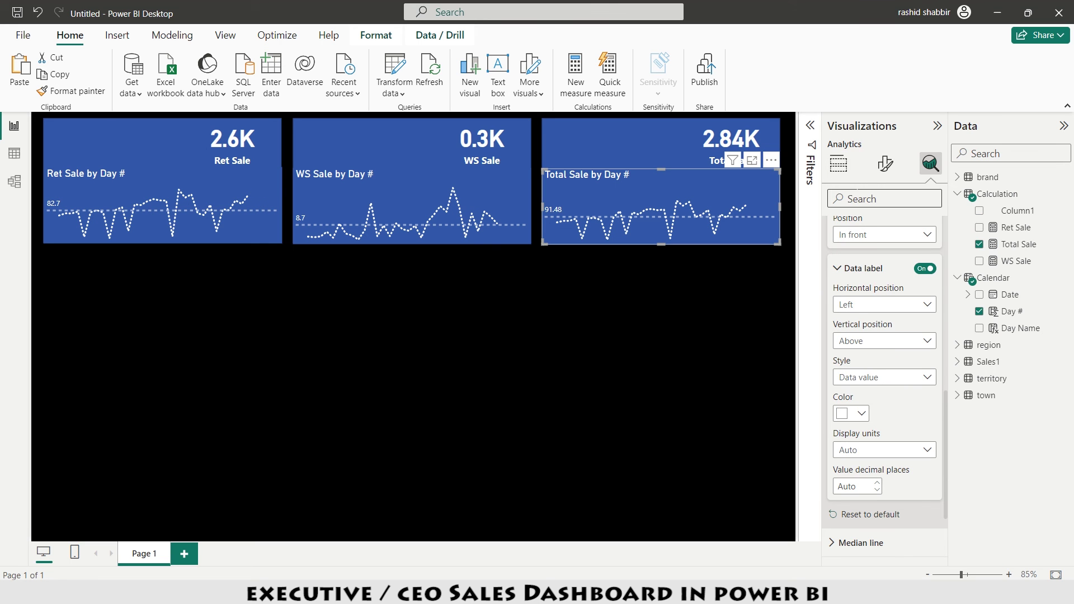
Change the fill colour of the panel shape behind the Total Sale card to purple
left_click(562, 130)
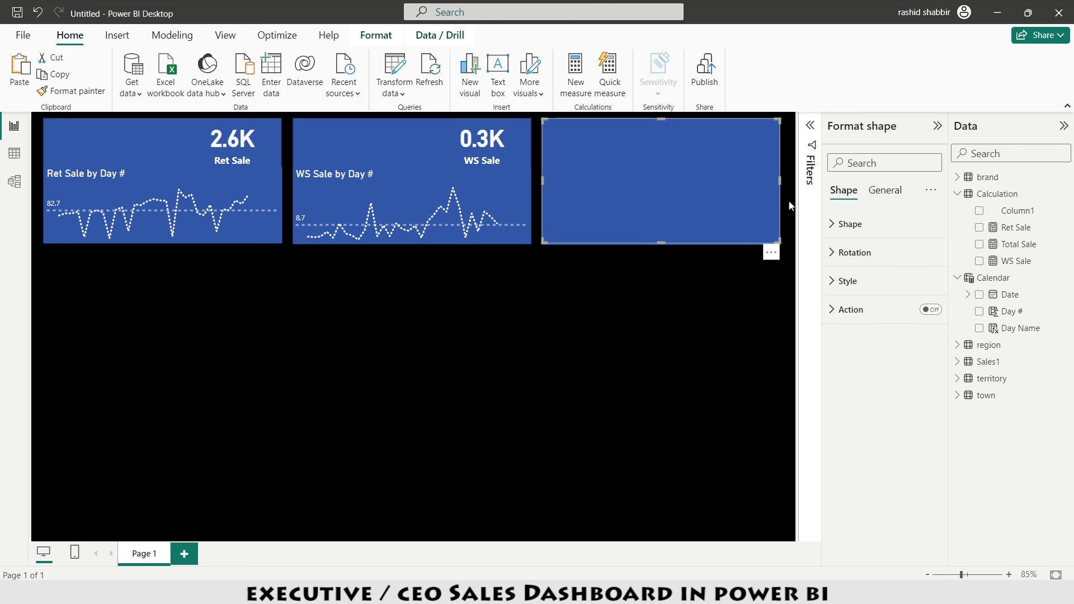
left_click(838, 281)
left_click(862, 351)
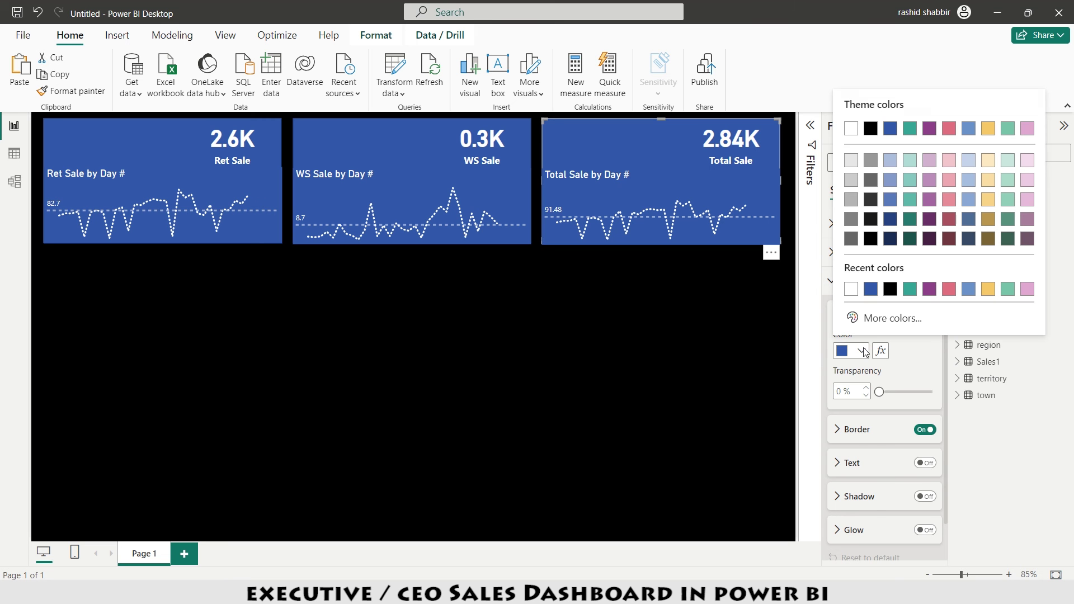
left_click(930, 129)
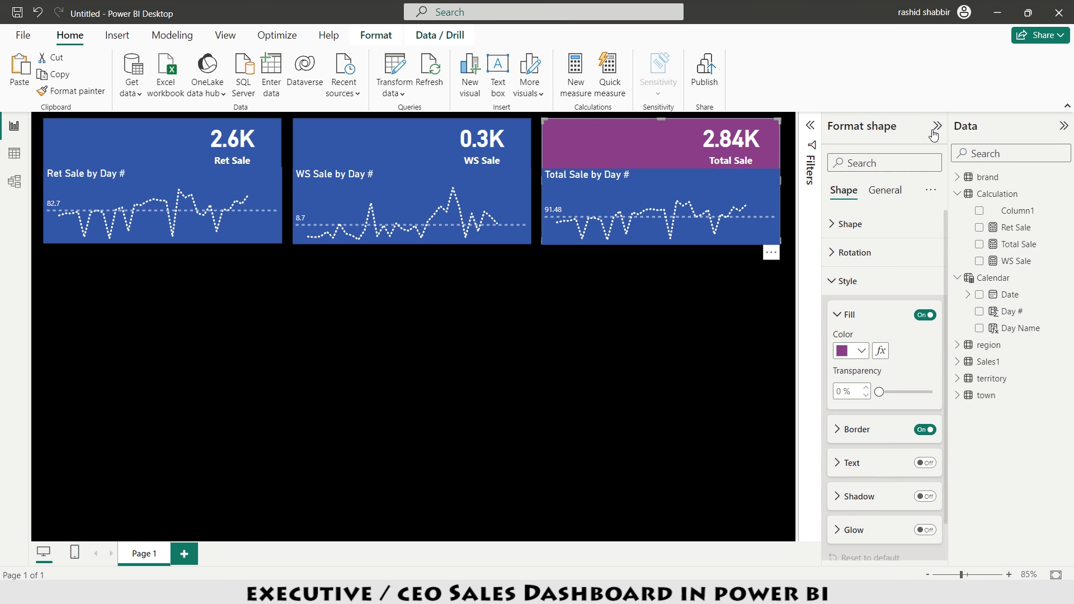
Set the Total Sale line chart's background colour to purple to match its panel
left_click(628, 176)
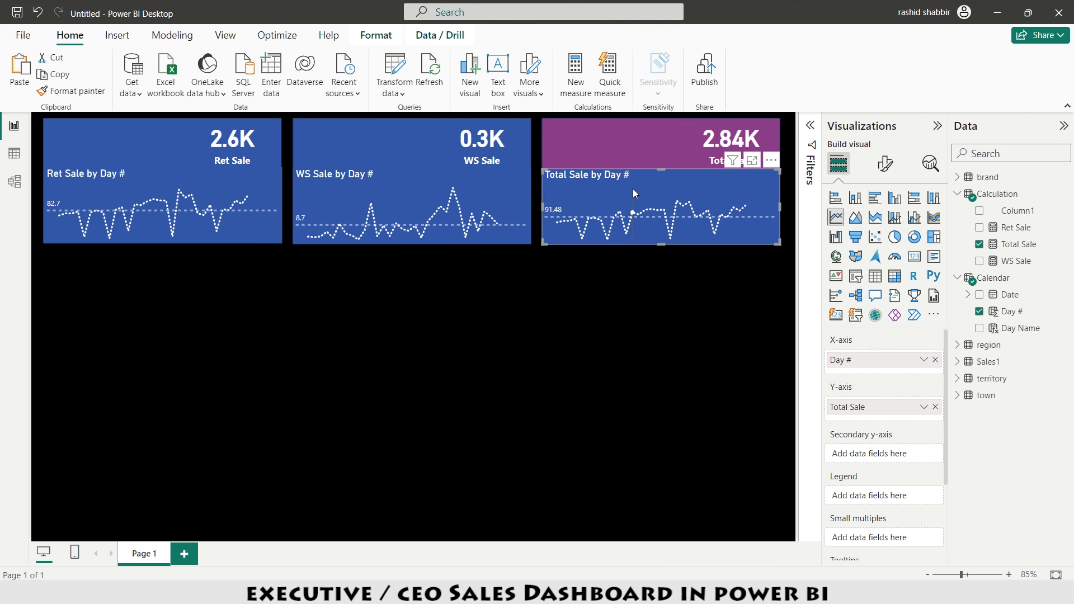
left_click(885, 163)
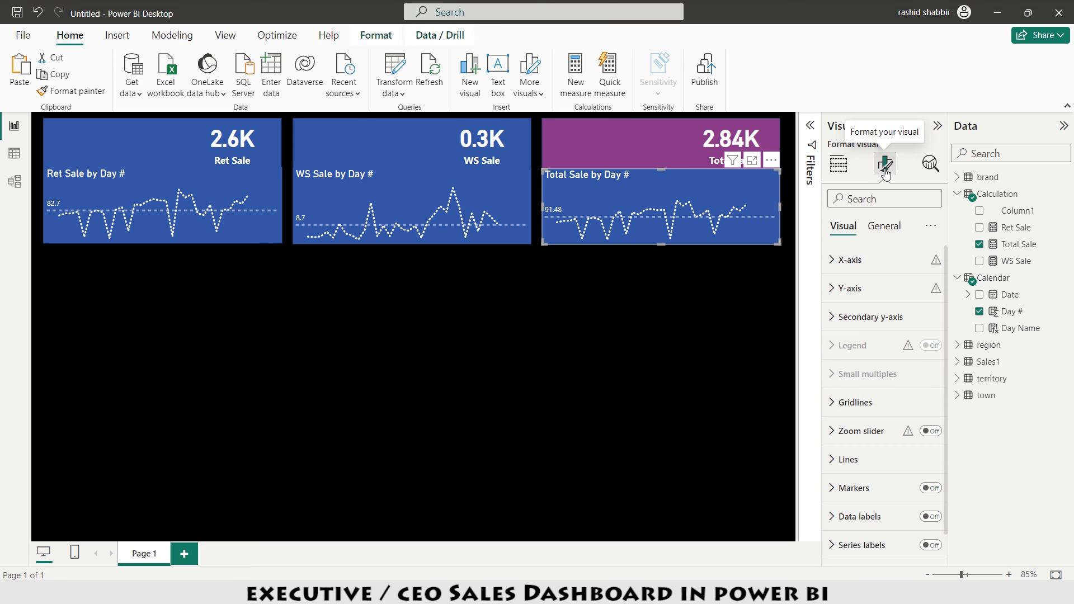
left_click(884, 226)
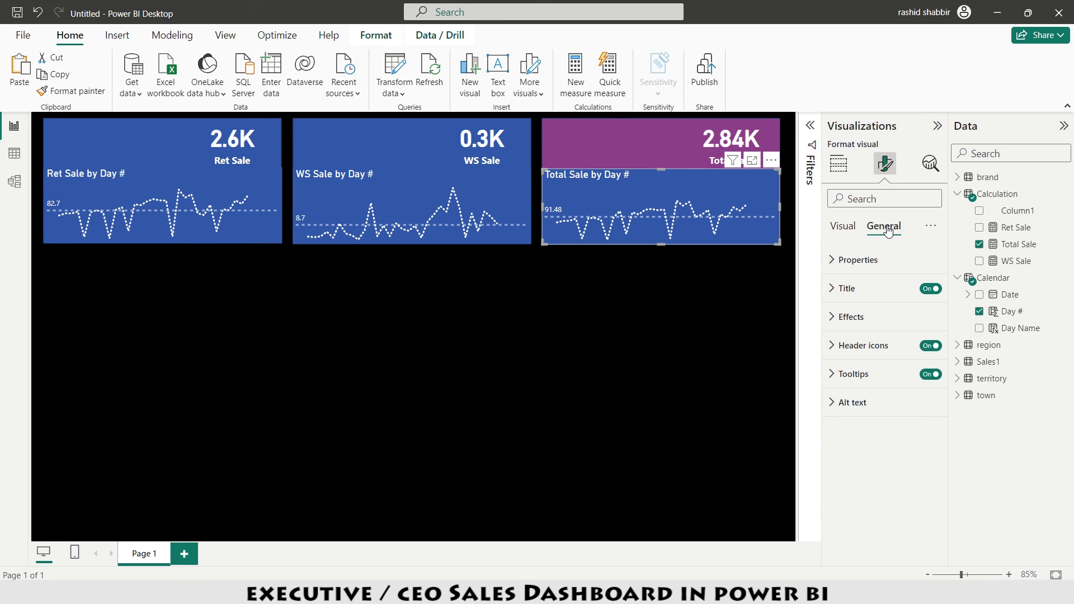
left_click(848, 317)
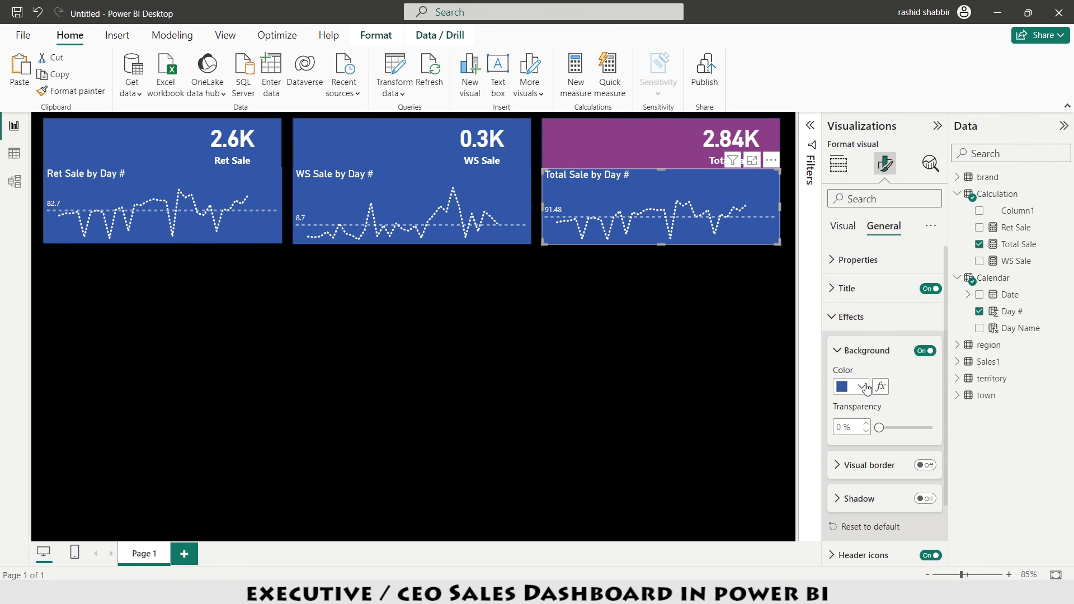
left_click(862, 387)
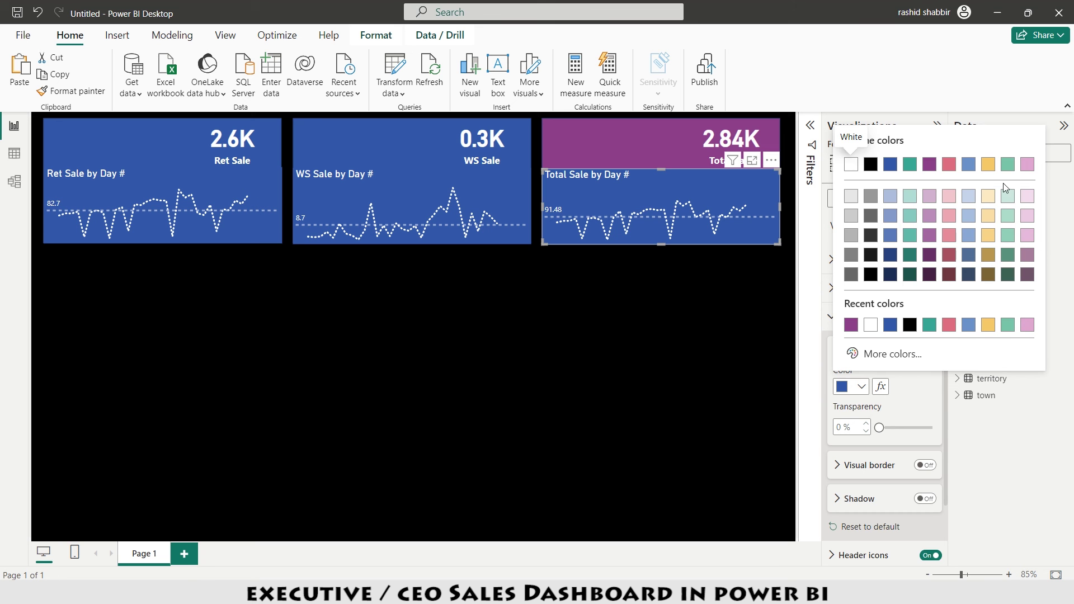
left_click(930, 165)
Insert a donut chart in the empty area below the Ret Sale panel with the region table's Reg. field as legend
left_click(539, 287)
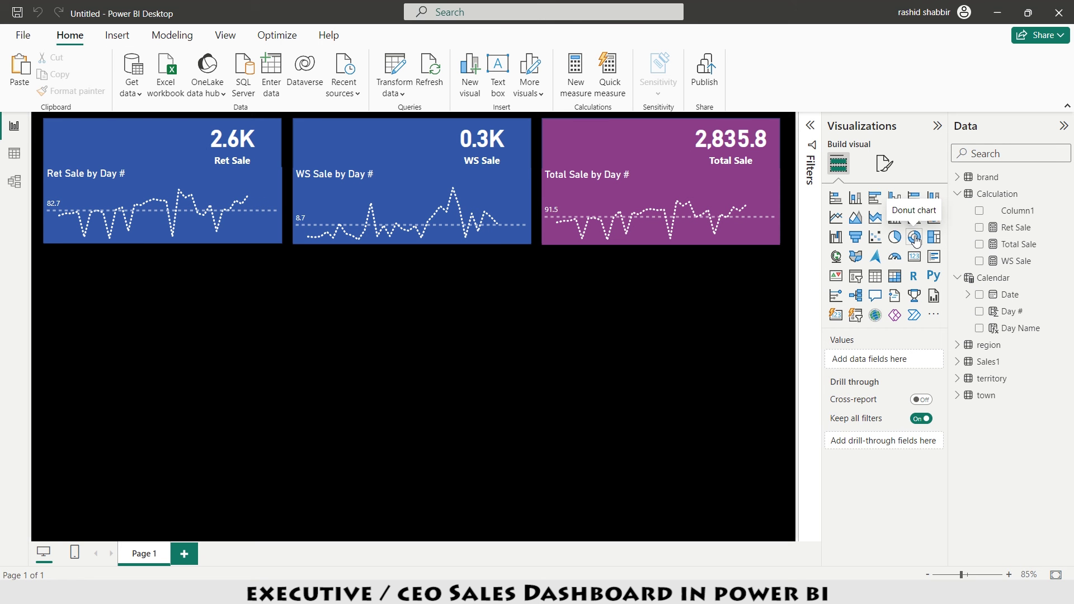
left_click(916, 241)
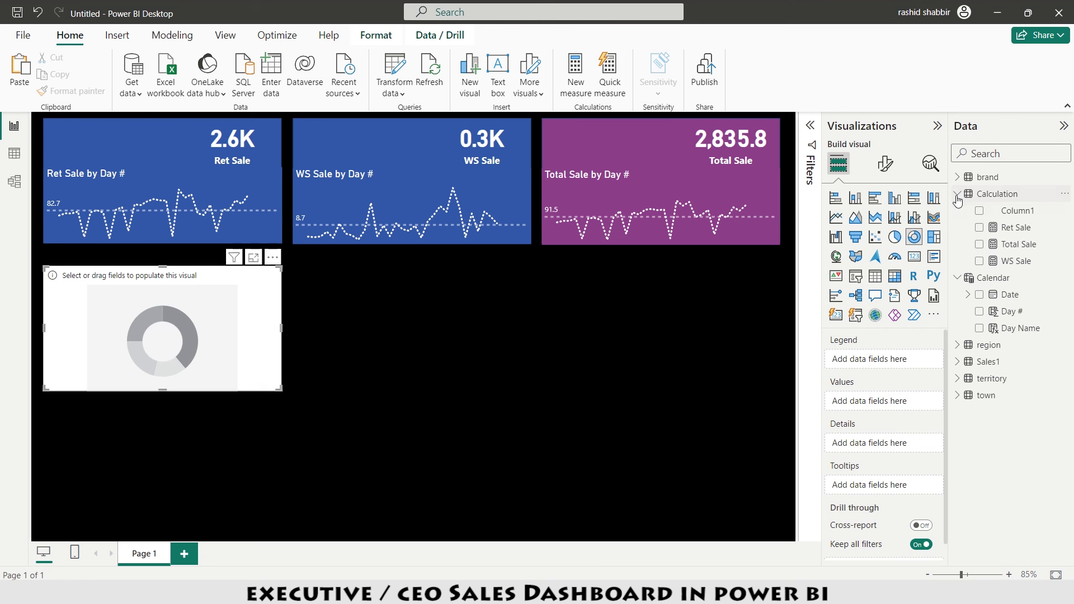
left_click(958, 193)
left_click(958, 211)
left_click(958, 228)
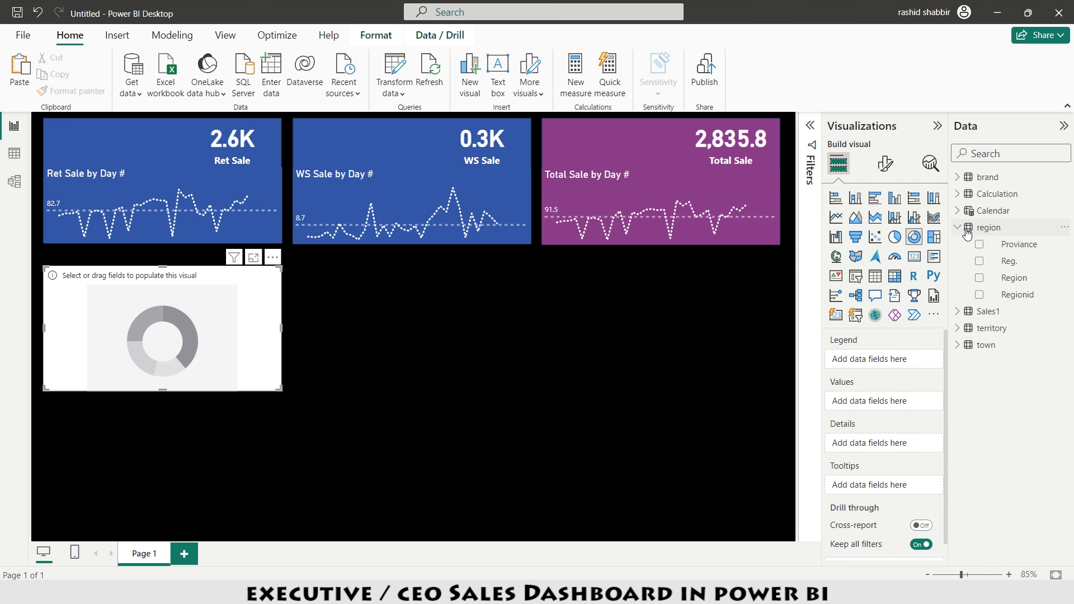
left_click(980, 260)
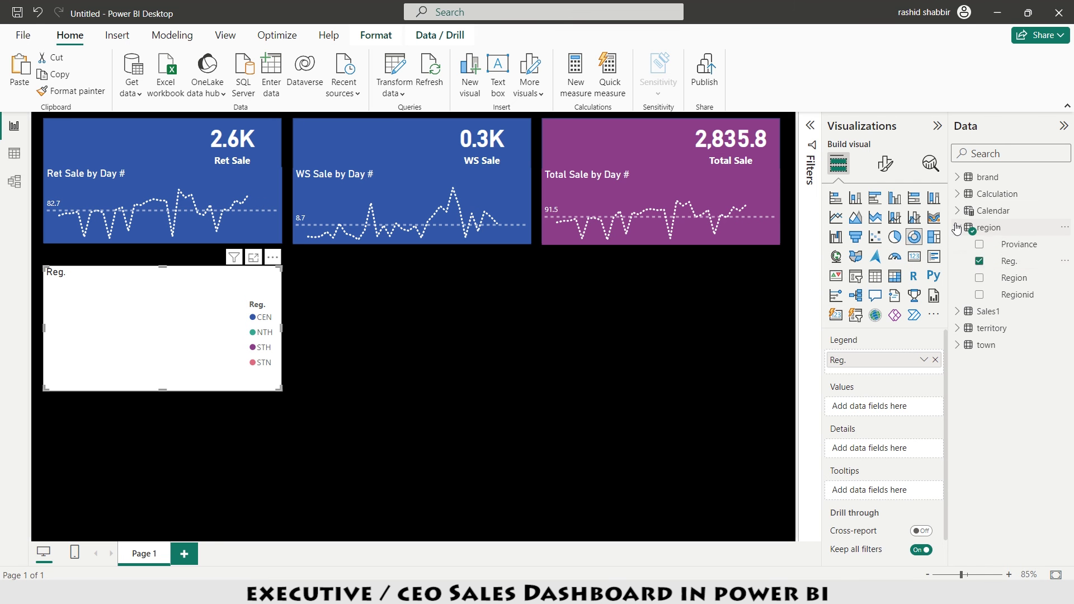
Add the Total Sale measure from the Calculation table as the donut chart's values
left_click(957, 228)
left_click(959, 195)
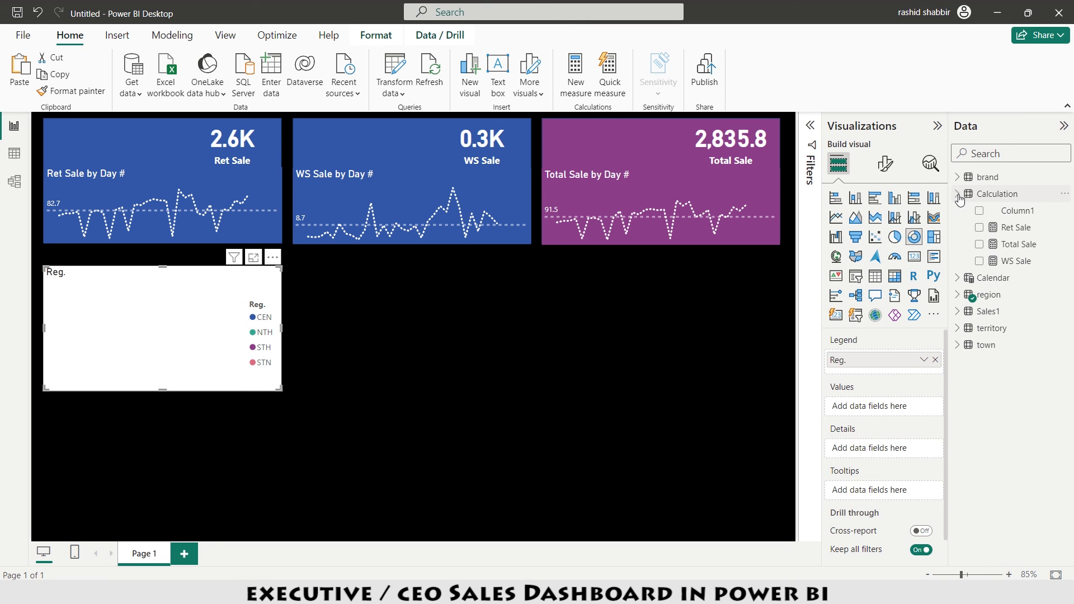
left_click(979, 246)
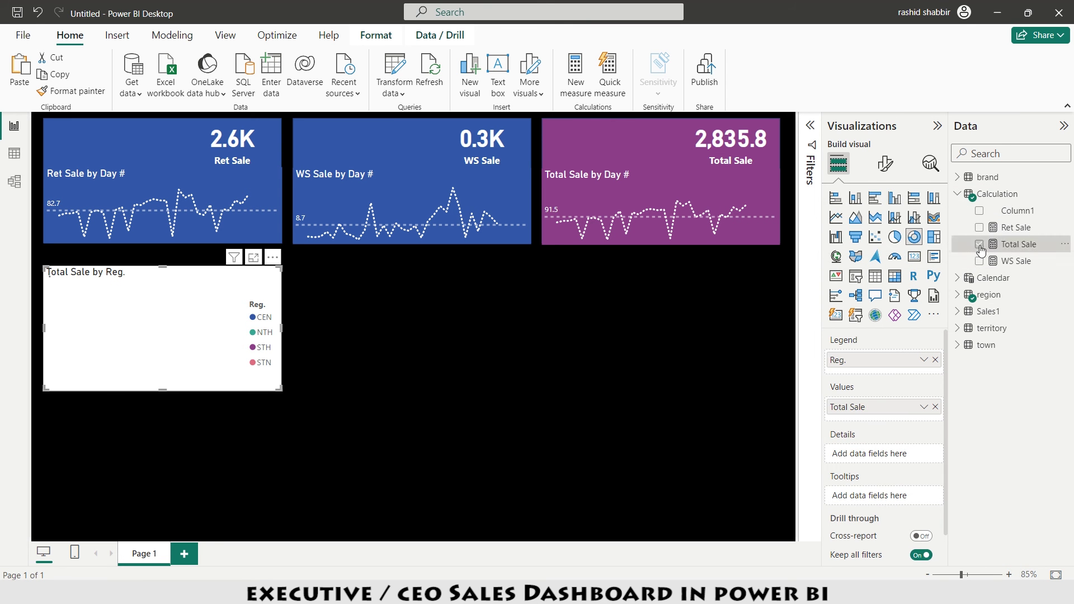
Format the donut chart's legend text as white and bold
left_click(885, 169)
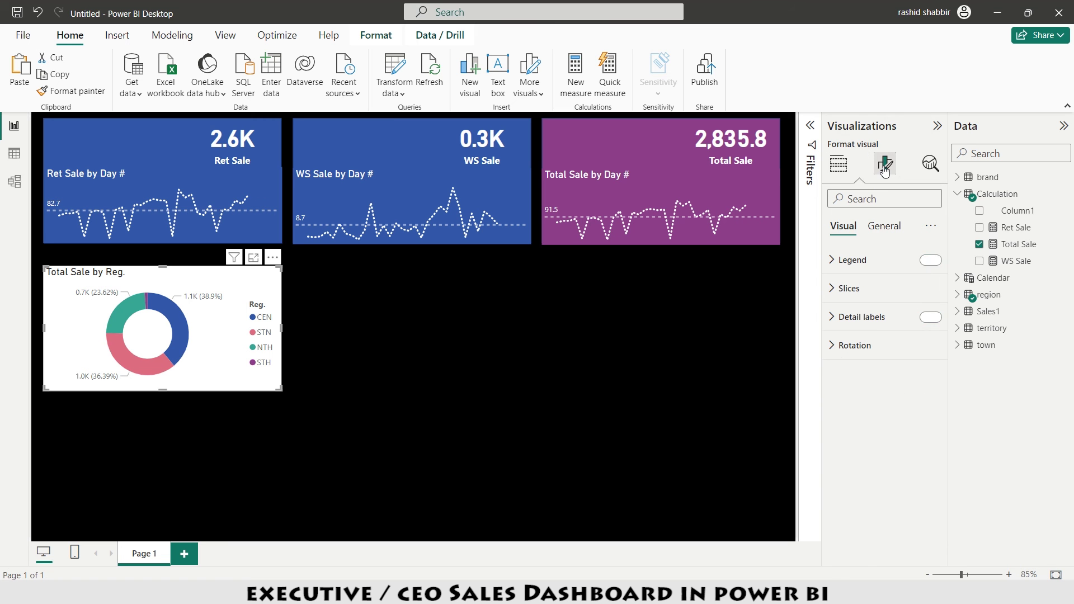
left_click(833, 261)
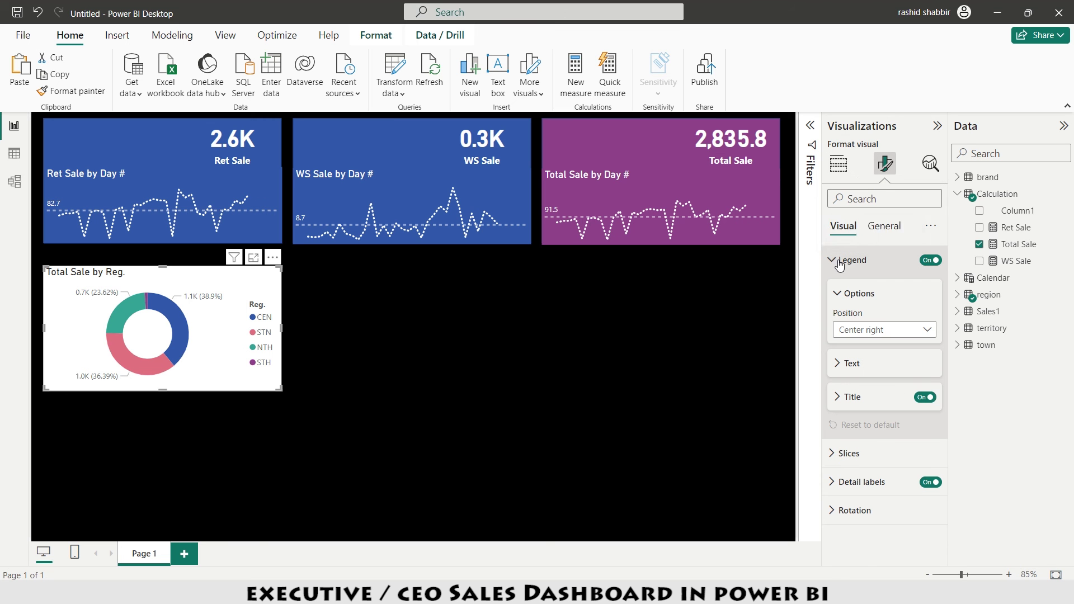
left_click(838, 365)
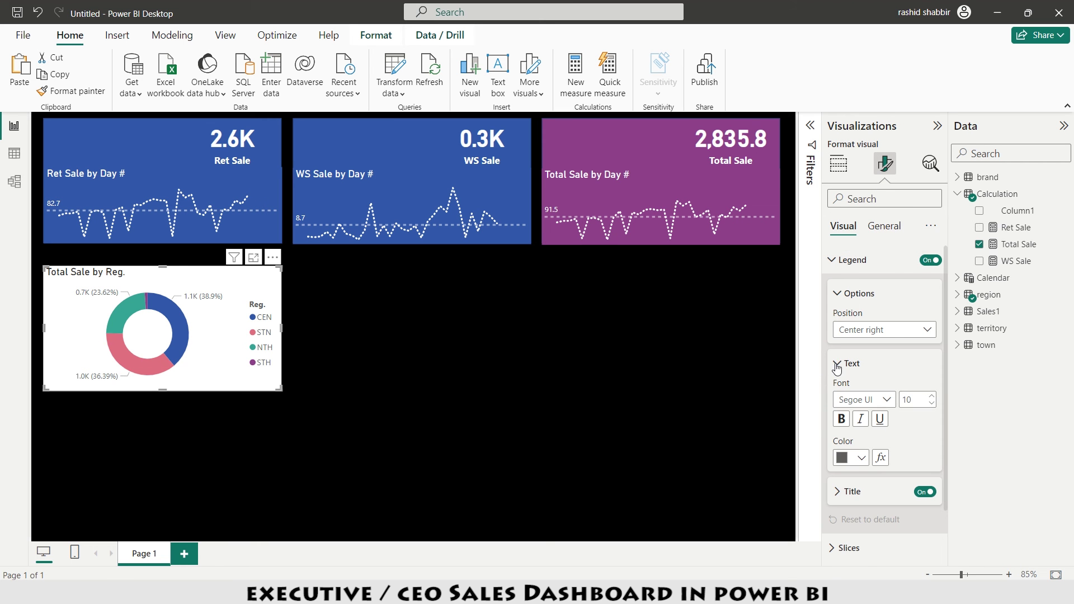
left_click(861, 457)
left_click(846, 232)
left_click(835, 271)
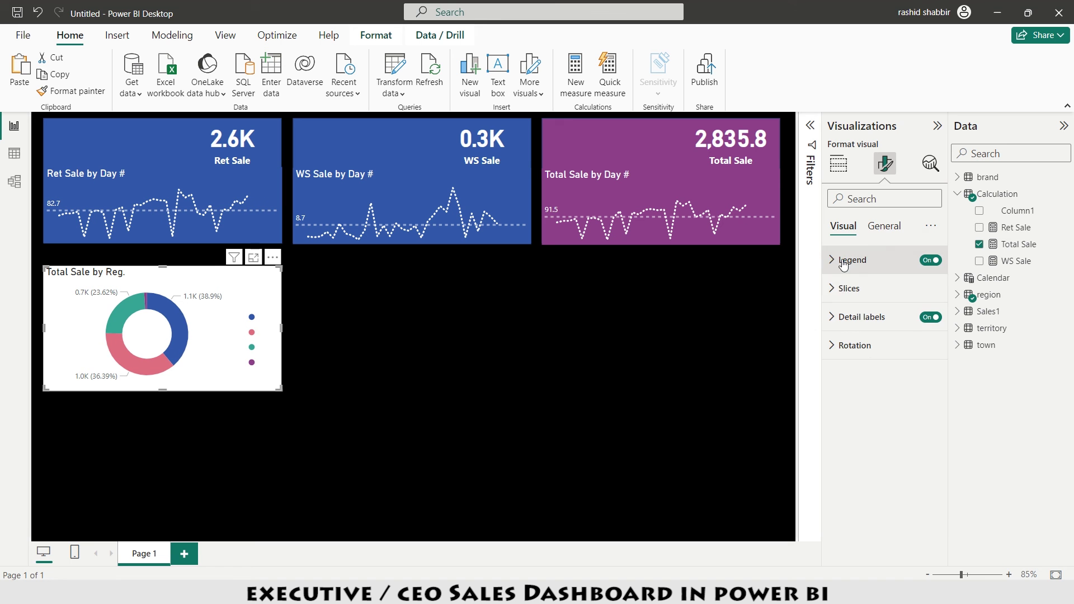
Format the donut chart's detail label values as white and bold
left_click(831, 324)
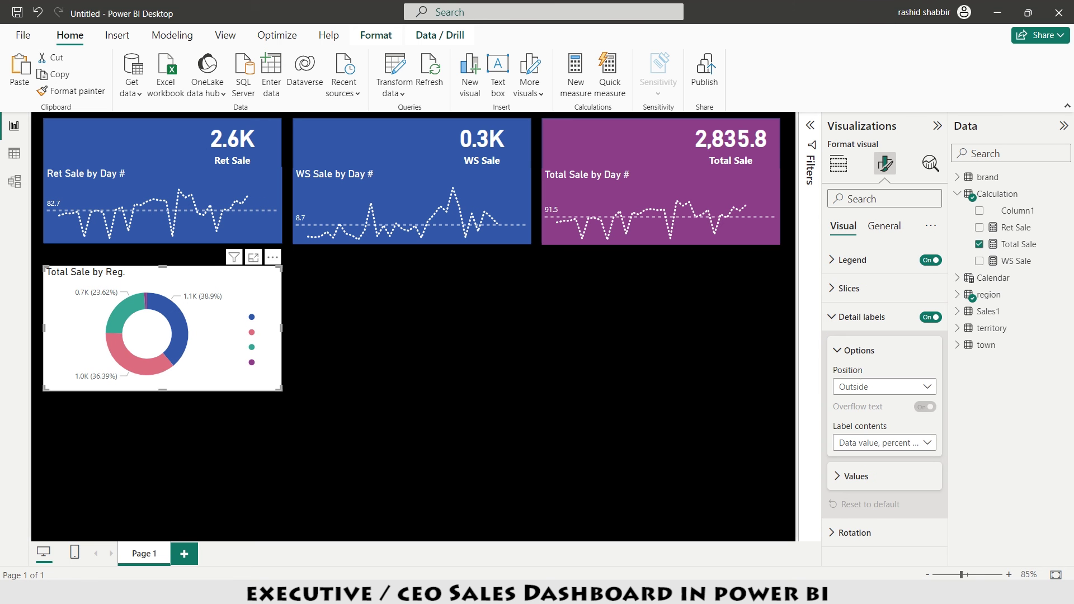
left_click(838, 477)
scroll(873, 448, "down", 3)
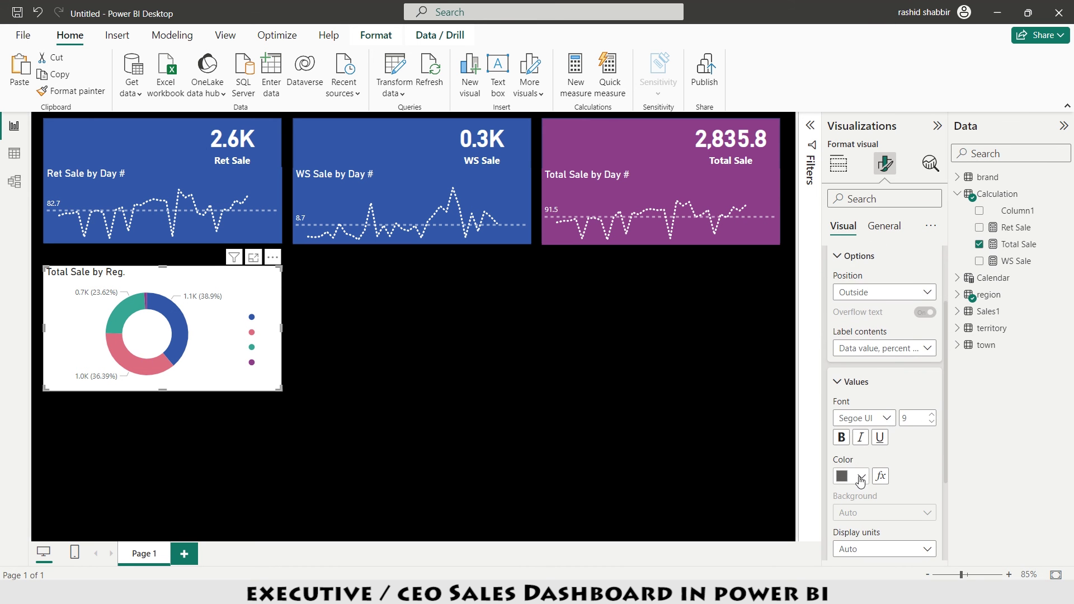
left_click(850, 476)
left_click(851, 254)
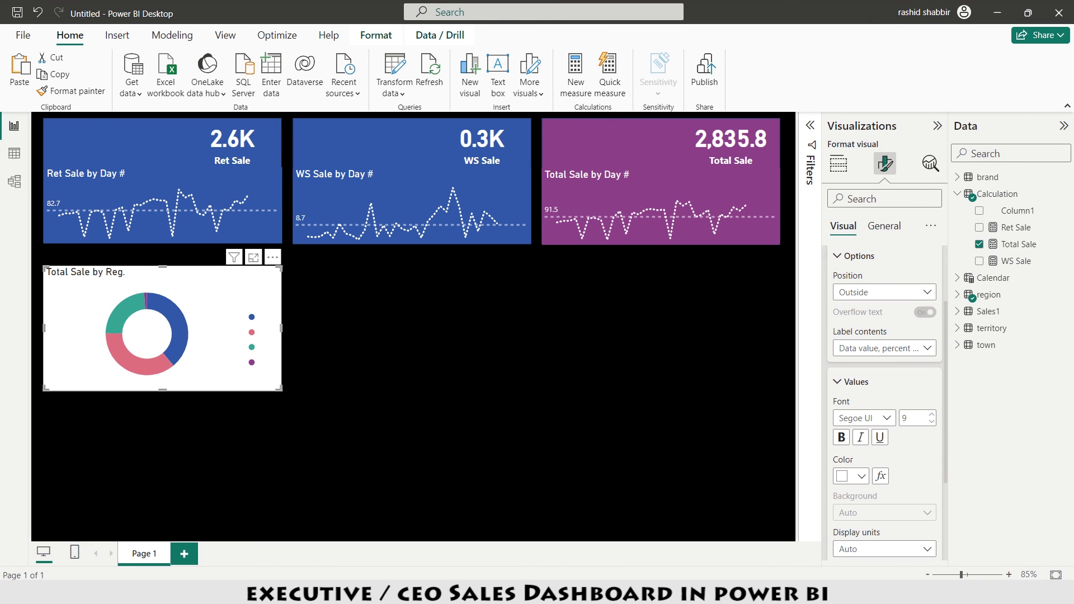
left_click(841, 438)
left_click(838, 256)
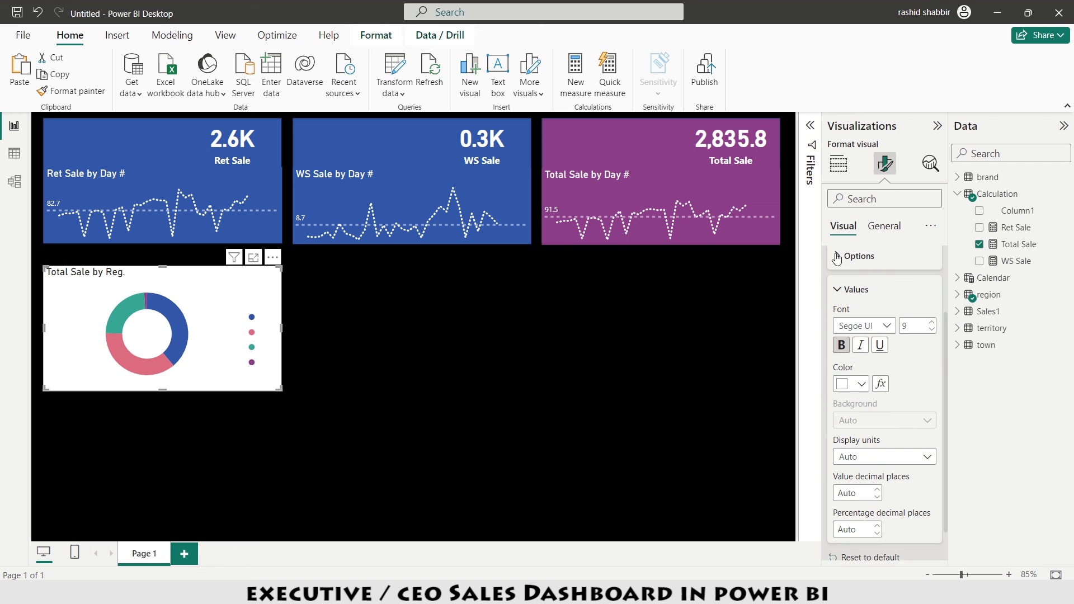
Centre the donut chart's title and give it black text on a white background
left_click(883, 229)
left_click(834, 293)
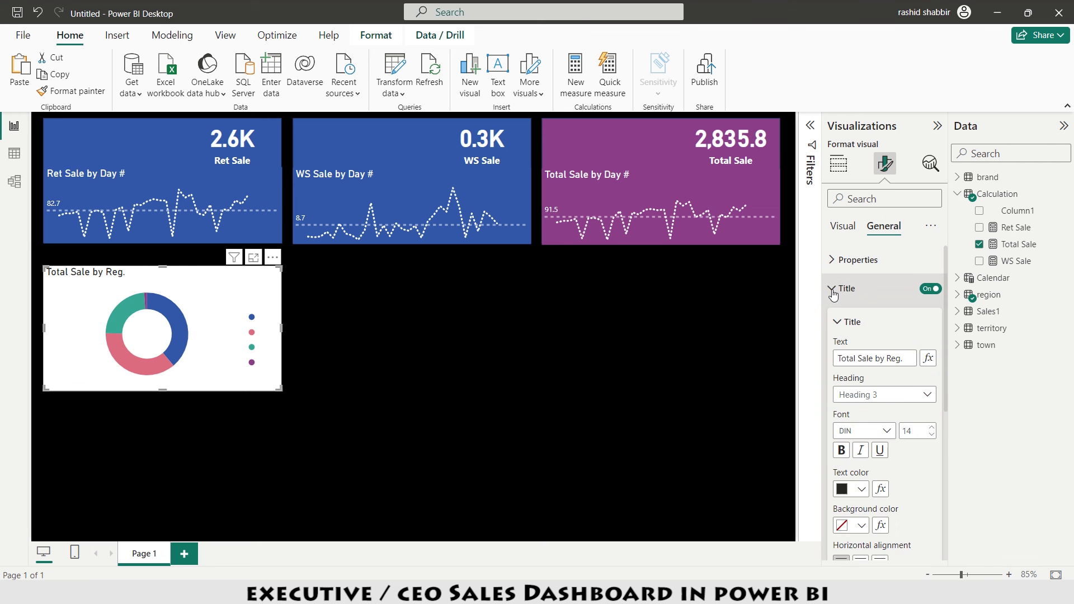
scroll(865, 425, "down", 3)
left_click(862, 469)
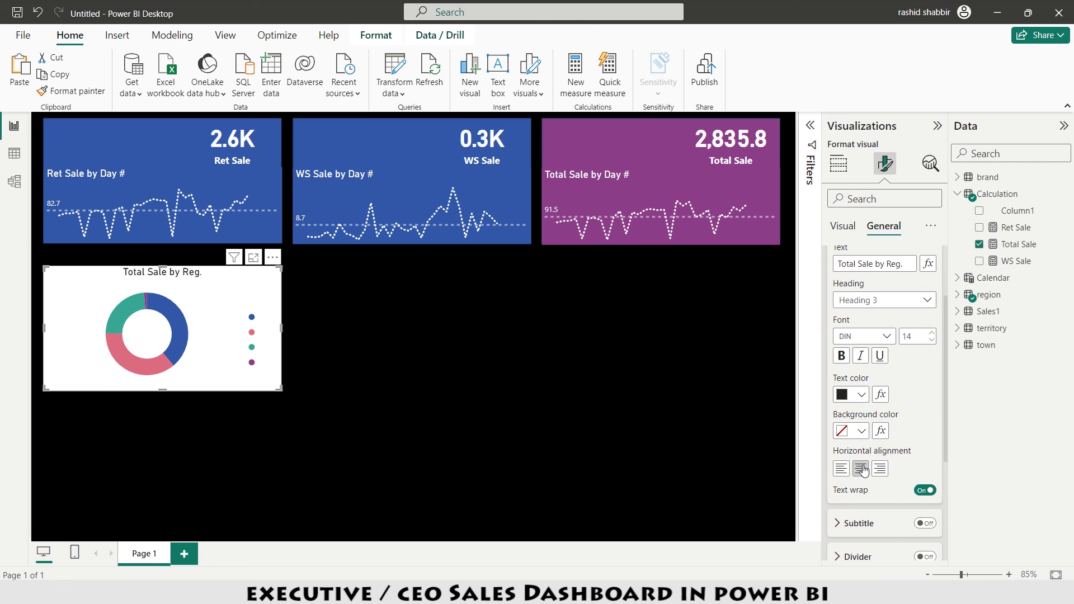
left_click(862, 431)
left_click(851, 177)
left_click(863, 396)
left_click(873, 178)
Set the donut chart's background colour to black
scroll(876, 350, "down", 3)
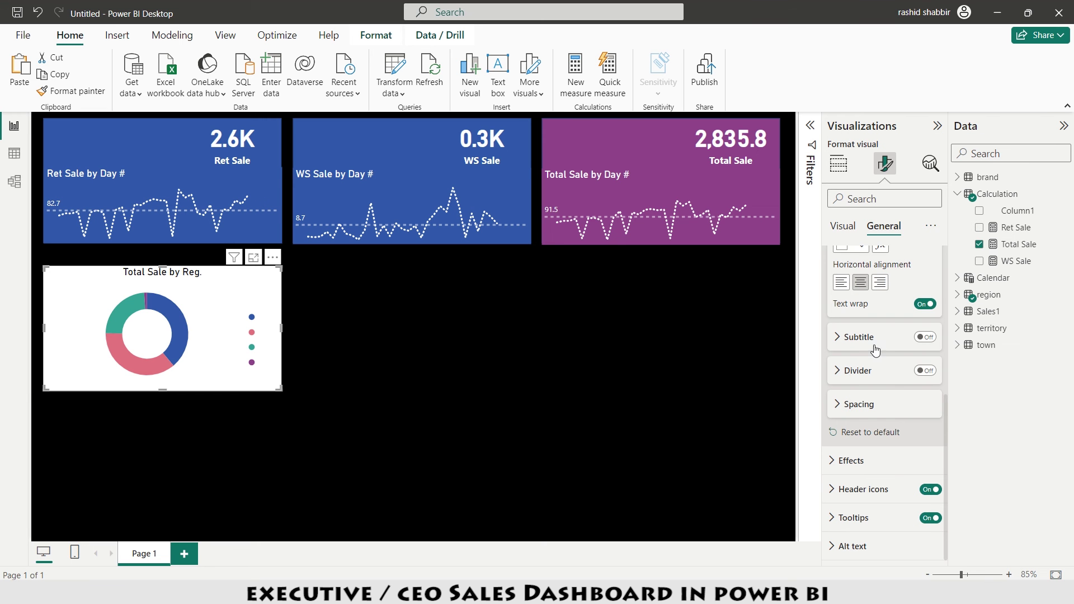
left_click(850, 461)
scroll(879, 336, "down", 3)
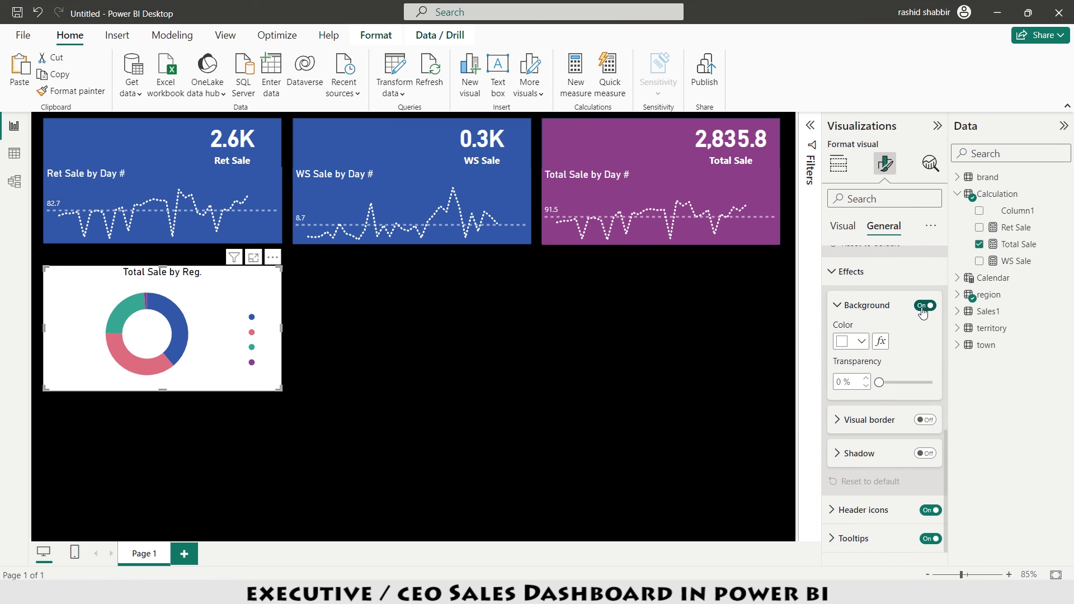
left_click(862, 341)
left_click(872, 120)
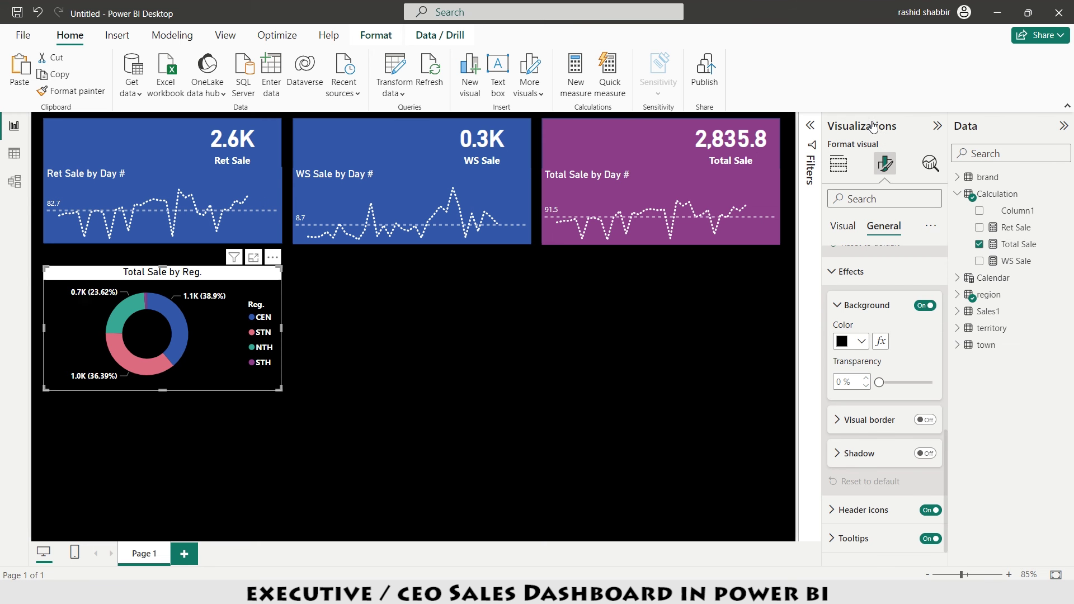
Turn on the donut chart's visual border and colour it white
left_click(837, 421)
left_click(925, 420)
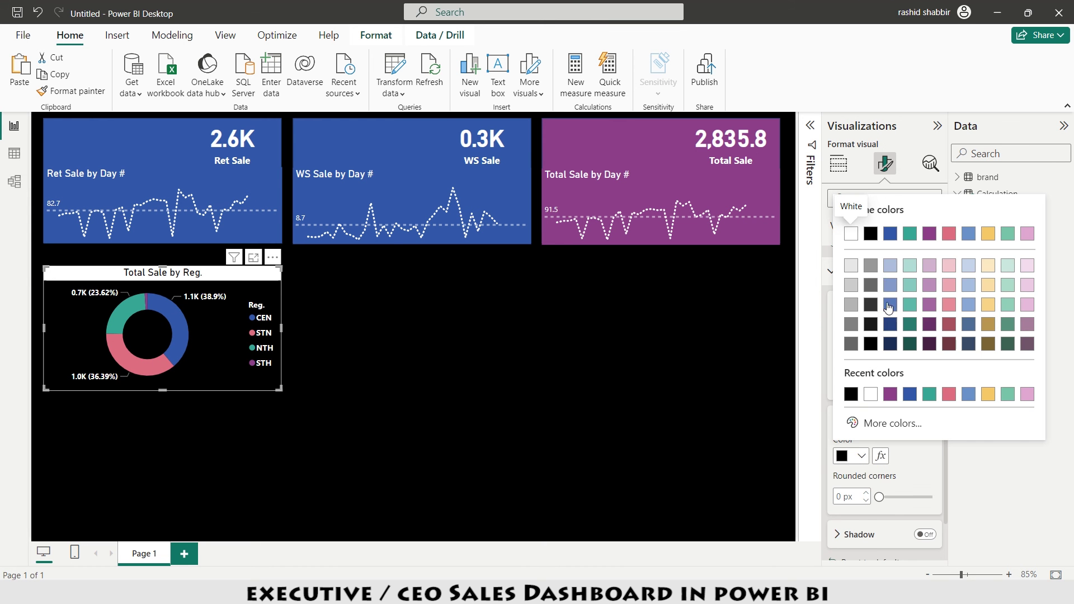
left_click(852, 234)
Set the donut chart's height to 230 and its width to 400
scroll(883, 280, "up", 5)
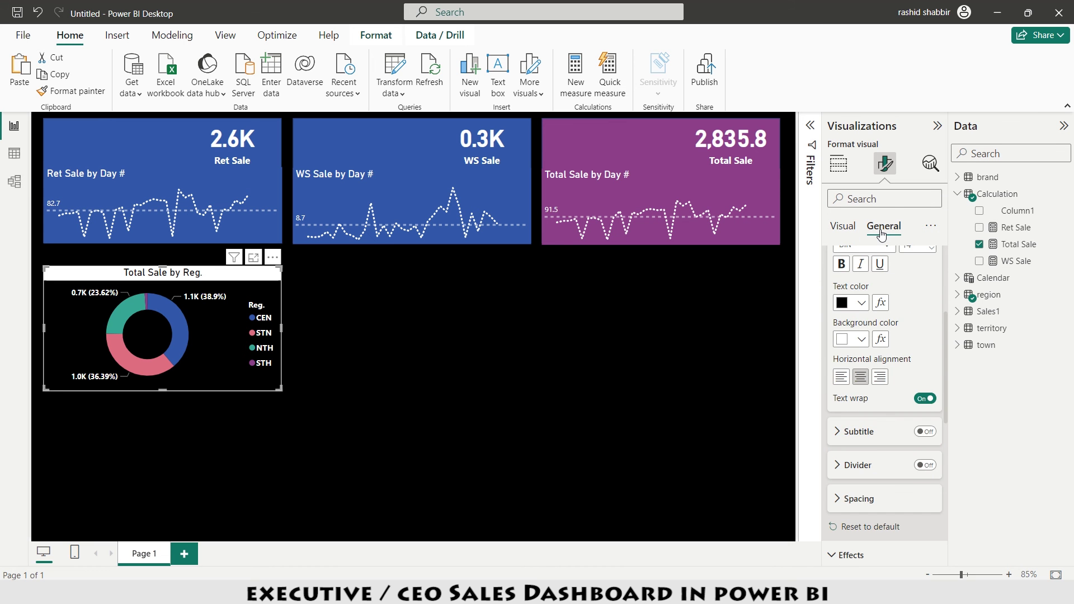
scroll(883, 269, "up", 5)
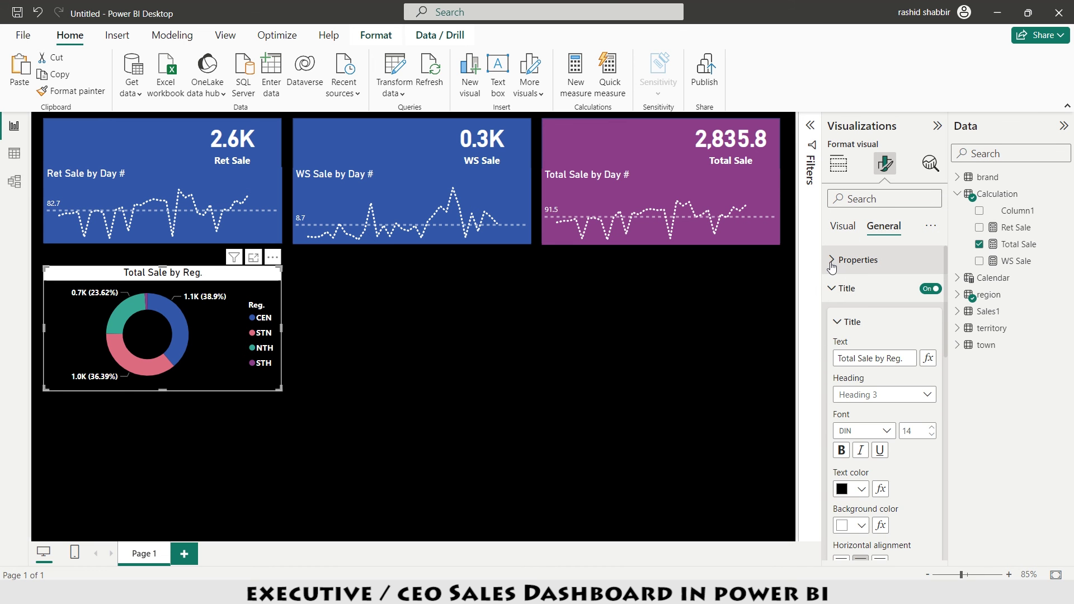
left_click(851, 260)
left_click(864, 329)
type("231")
key("BackSpace")
type("0")
key("Tab")
type("400")
key("Tab")
Duplicate the Total Sale by Reg. donut chart and place the copy directly beneath the original
key("ctrl+c")
key("ctrl+v")
left_click_drag(182, 266, 175, 402)
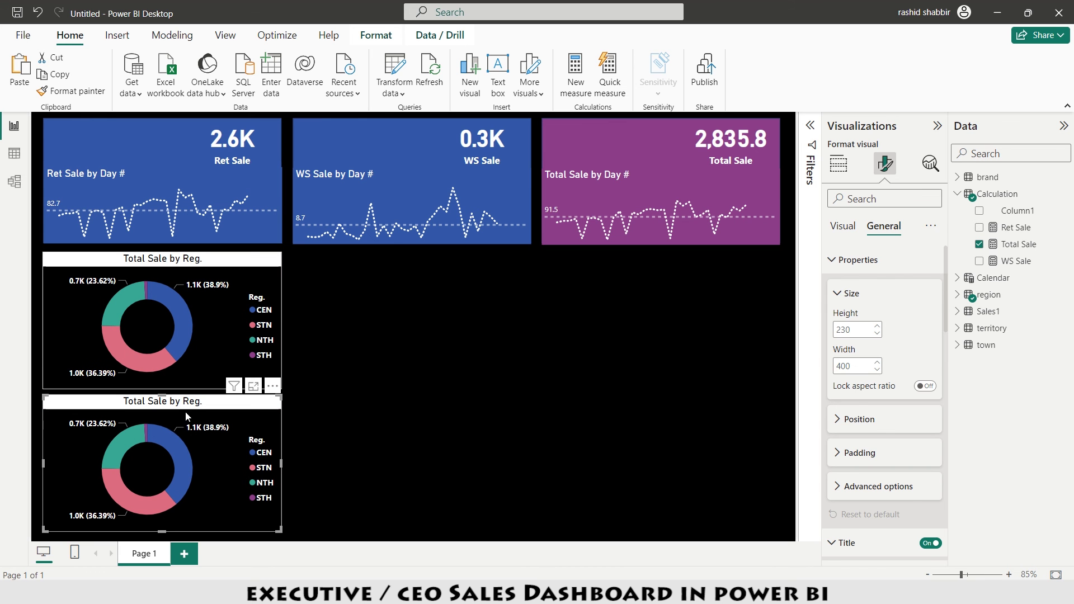
Replace the Reg. legend of the lower donut chart with the Brand field from the brand table
left_click(839, 164)
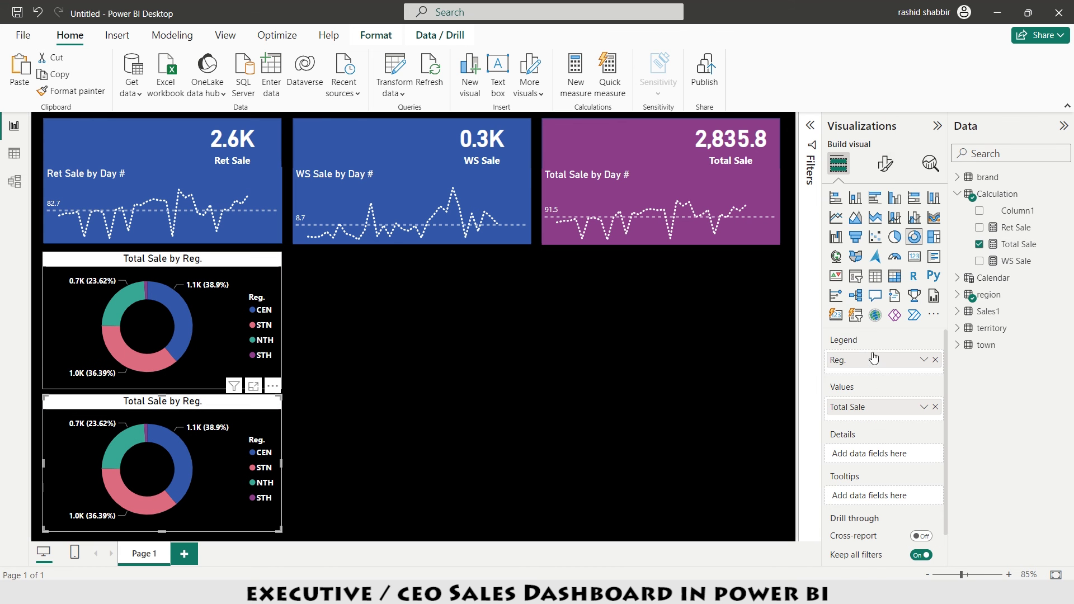
left_click(936, 360)
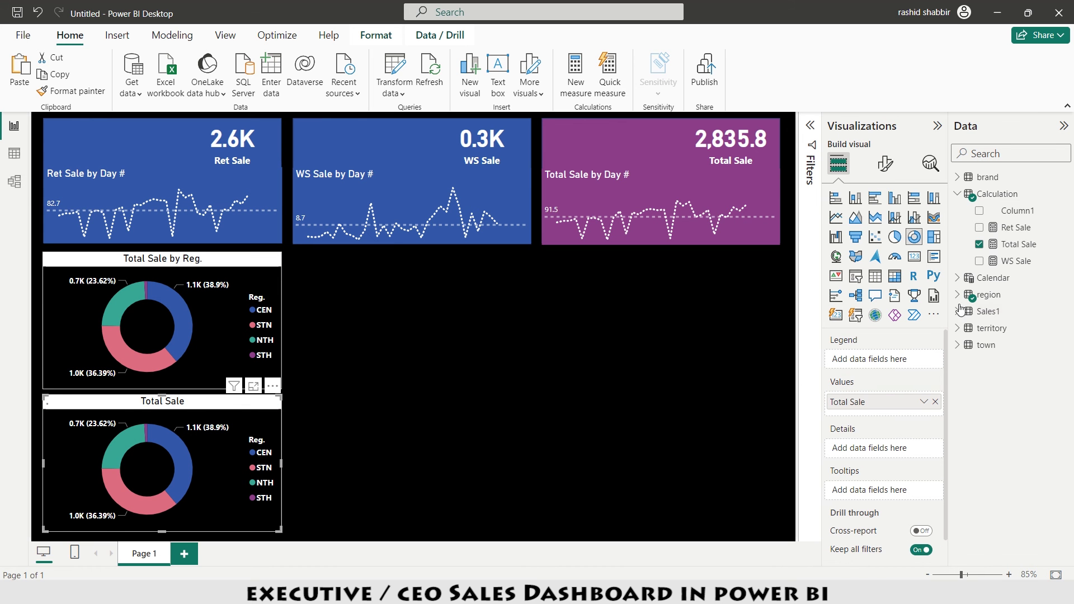
left_click(958, 178)
left_click(980, 194)
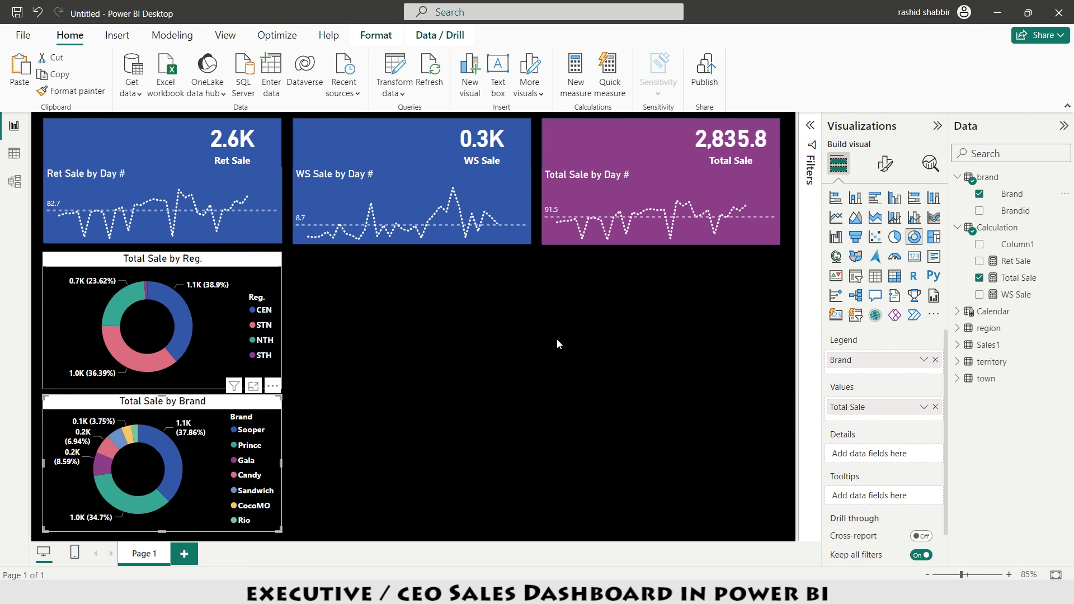
Duplicate the Brand donut chart, place the copy under the WS Sale panel and stretch it down level with the lower donut
key("ctrl+c")
key("ctrl+v")
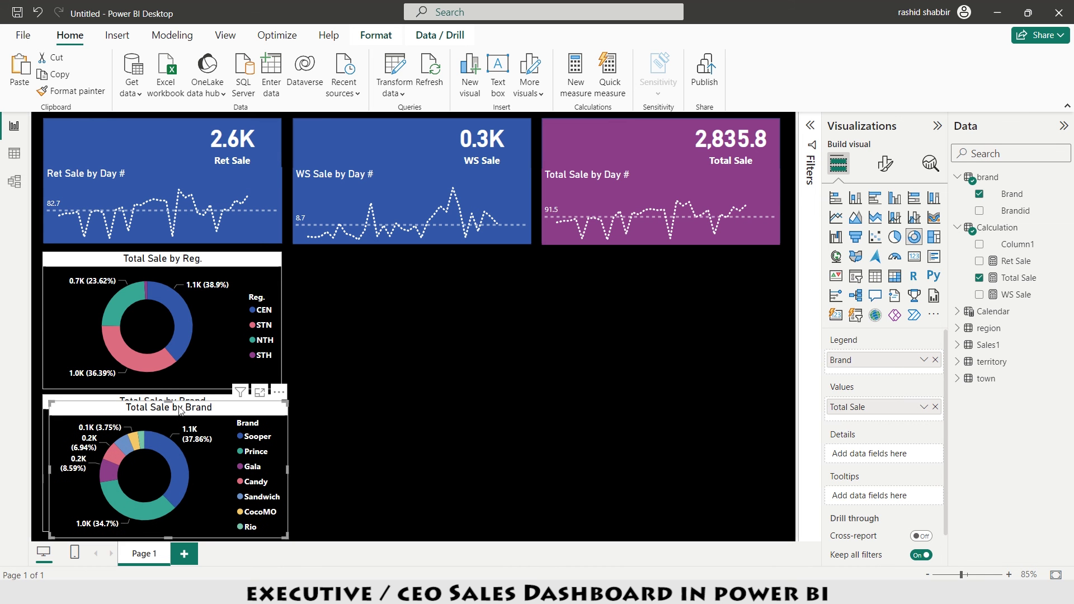
left_click_drag(212, 410, 462, 269)
left_click_drag(412, 391, 412, 531)
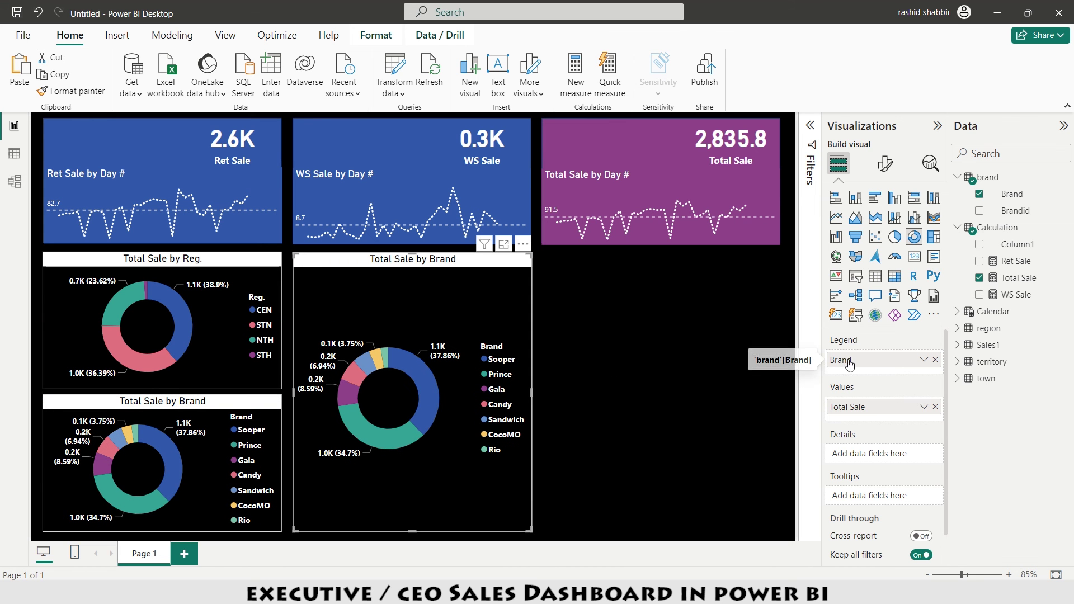
Replace the tall chart's Brand legend with the Territory field and convert it to a clustered bar chart
left_click(935, 360)
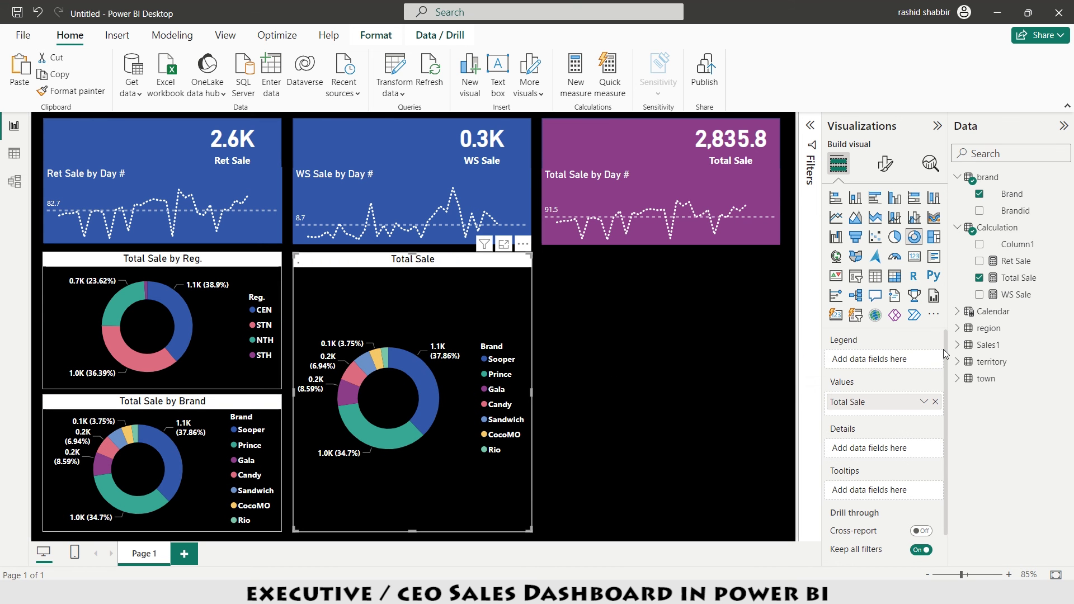
left_click(957, 177)
left_click(957, 193)
left_click(957, 261)
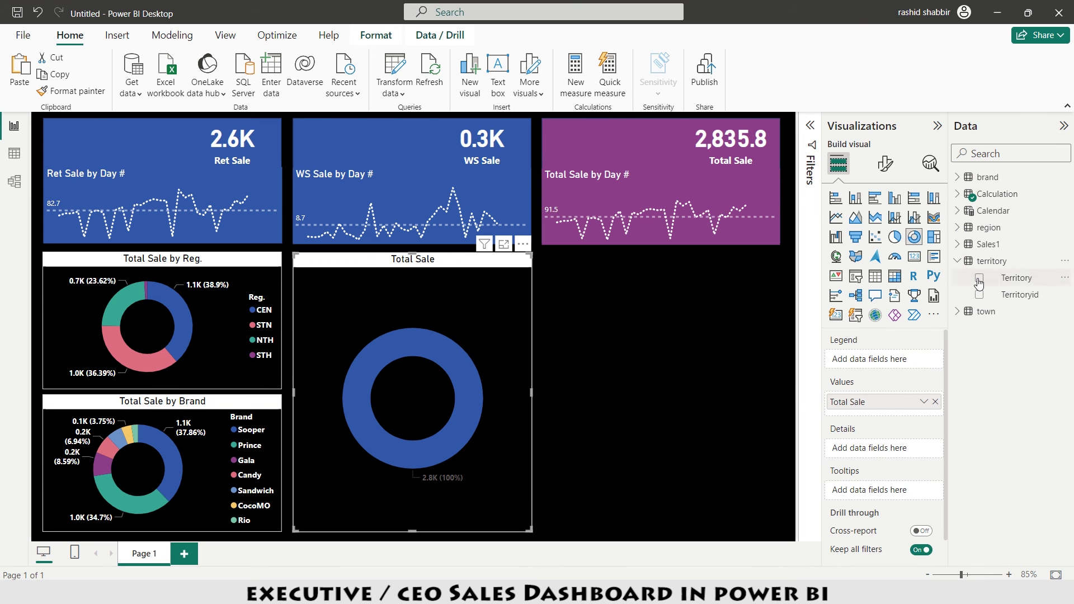
left_click(980, 277)
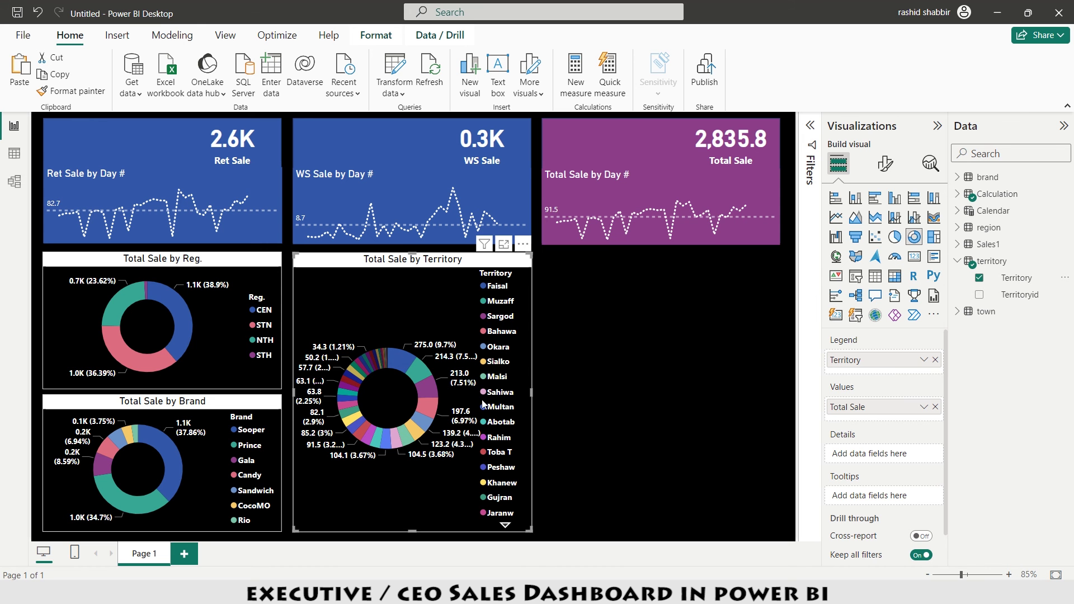
left_click(874, 199)
Format the Territory bar chart's Y-axis values as white and bold
left_click(886, 164)
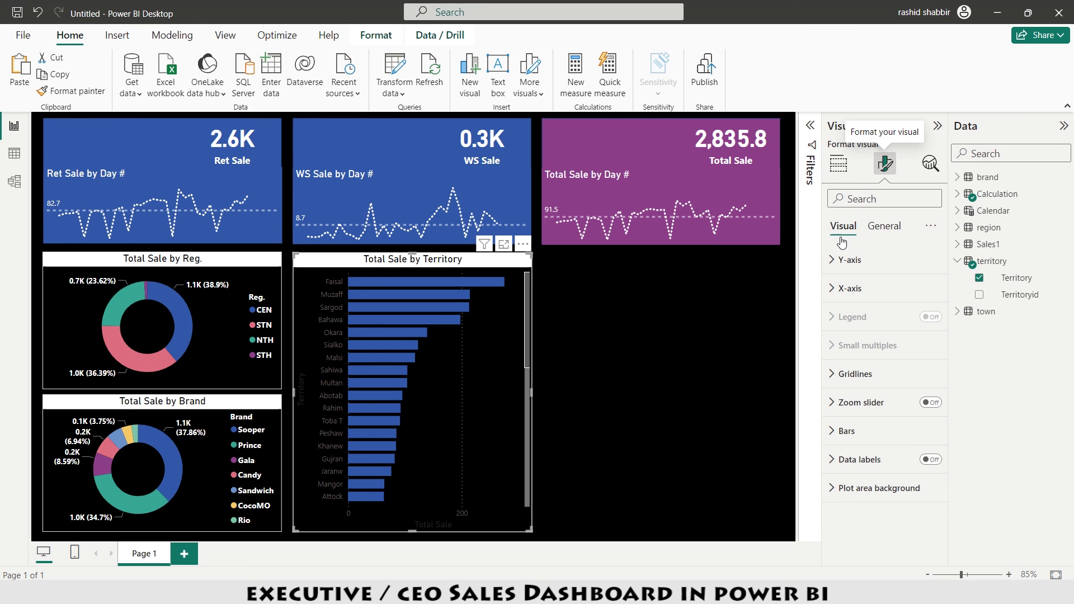
left_click(834, 265)
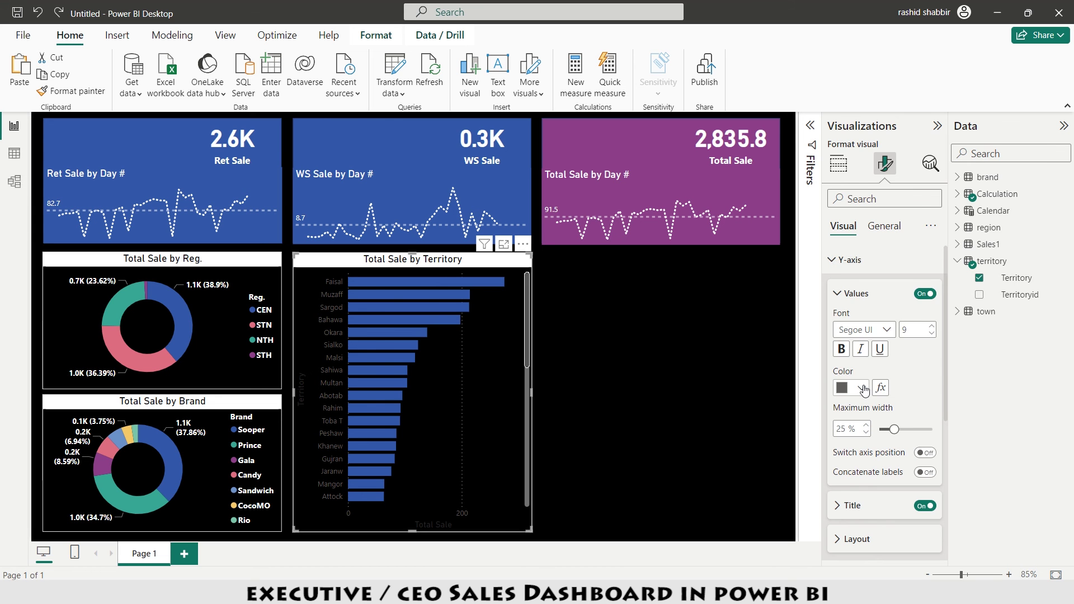
left_click(851, 388)
left_click(852, 167)
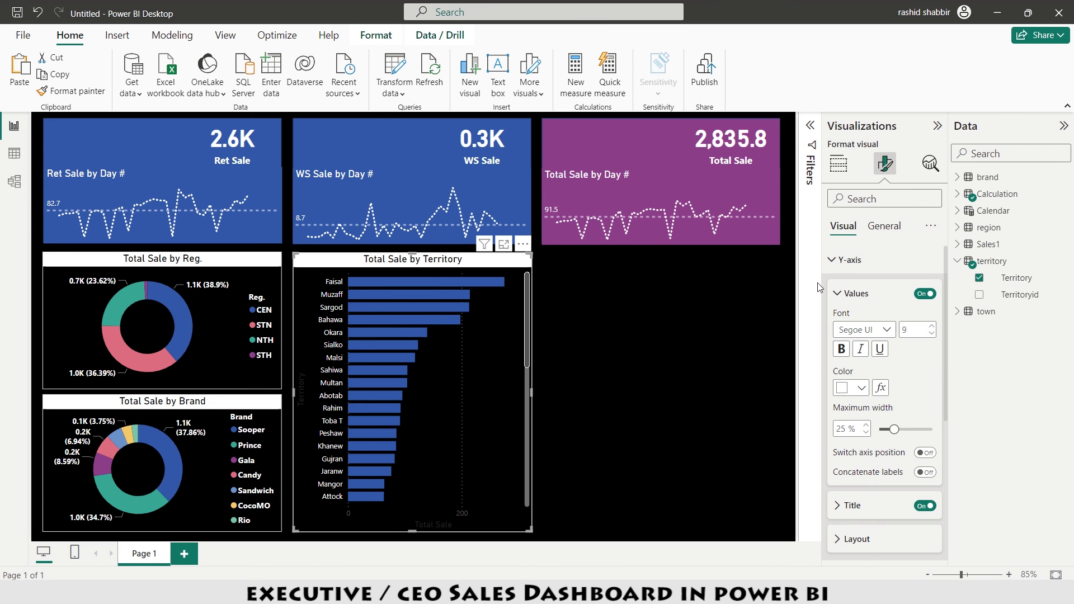
left_click(841, 266)
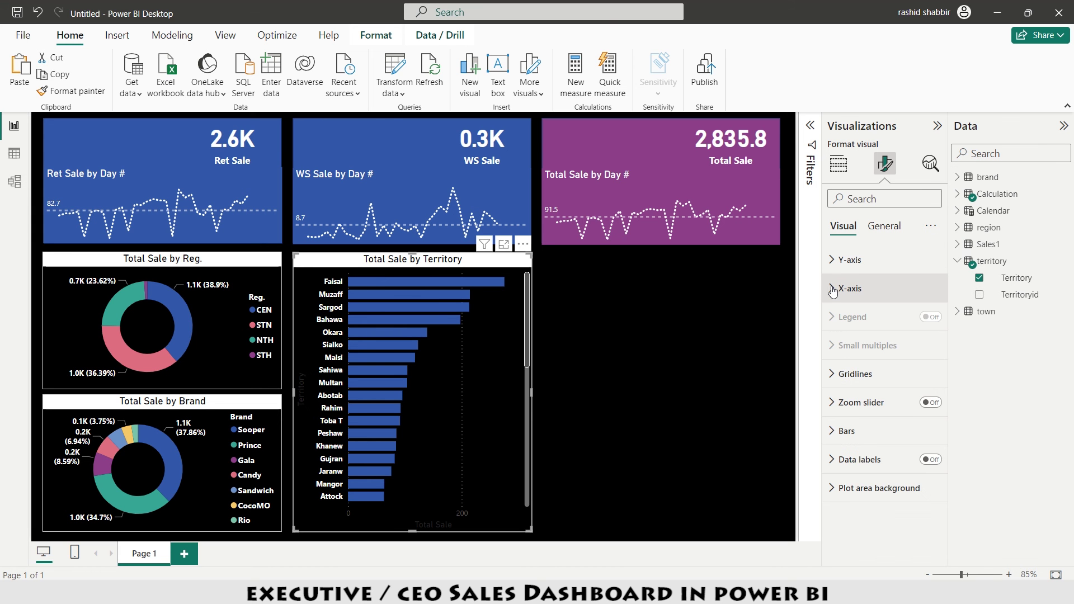
Hide the X-axis values and X-axis title of the Total Sale by Territory bar chart
left_click(845, 288)
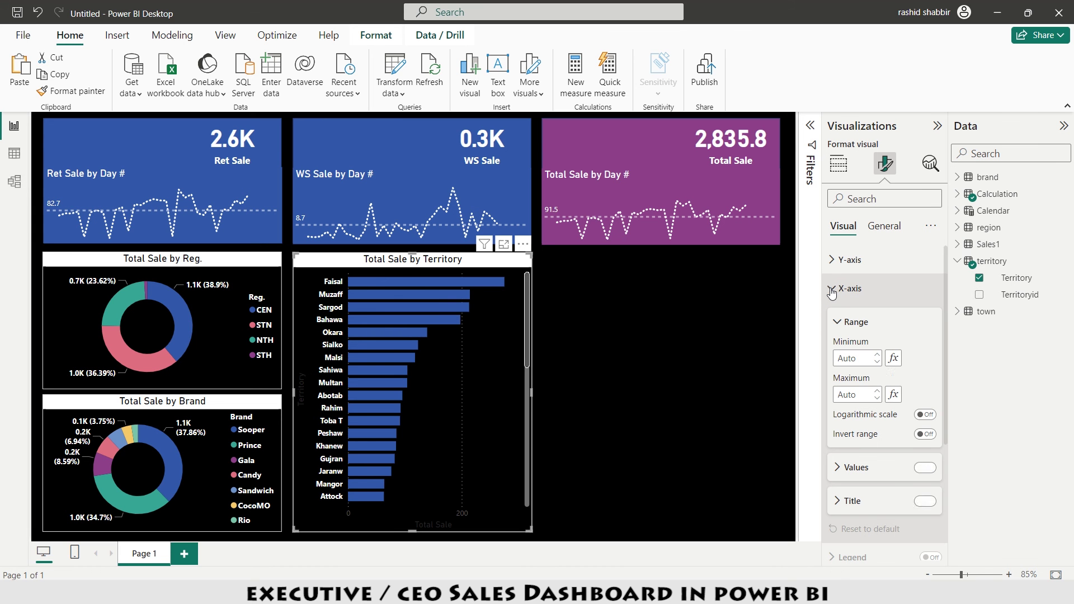
left_click(927, 468)
left_click(926, 501)
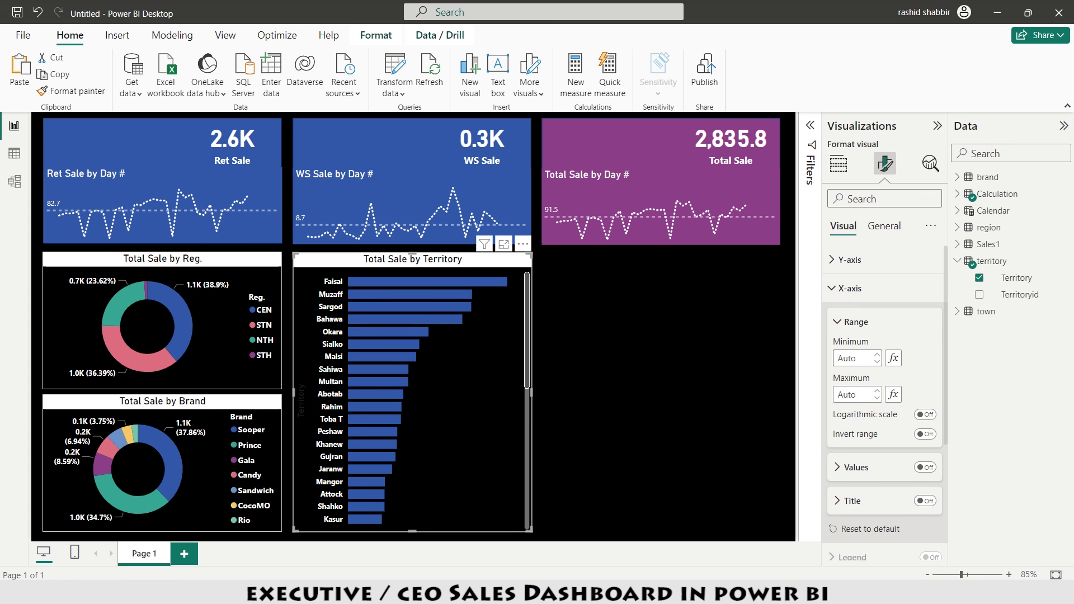
left_click(847, 288)
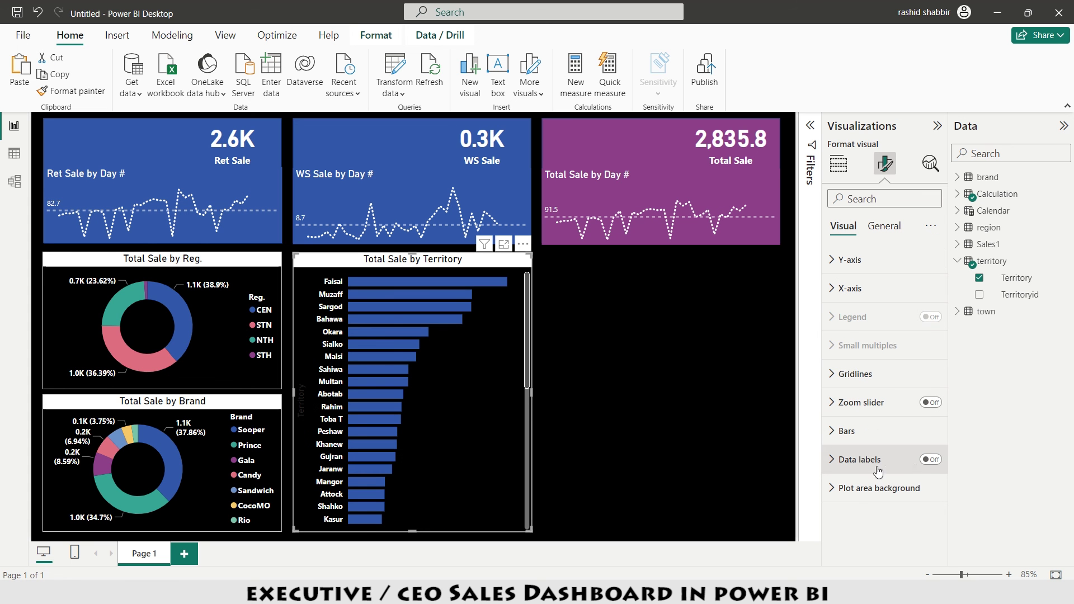
Turn on data labels for the Territory bar chart and enable the labels' background
left_click(933, 460)
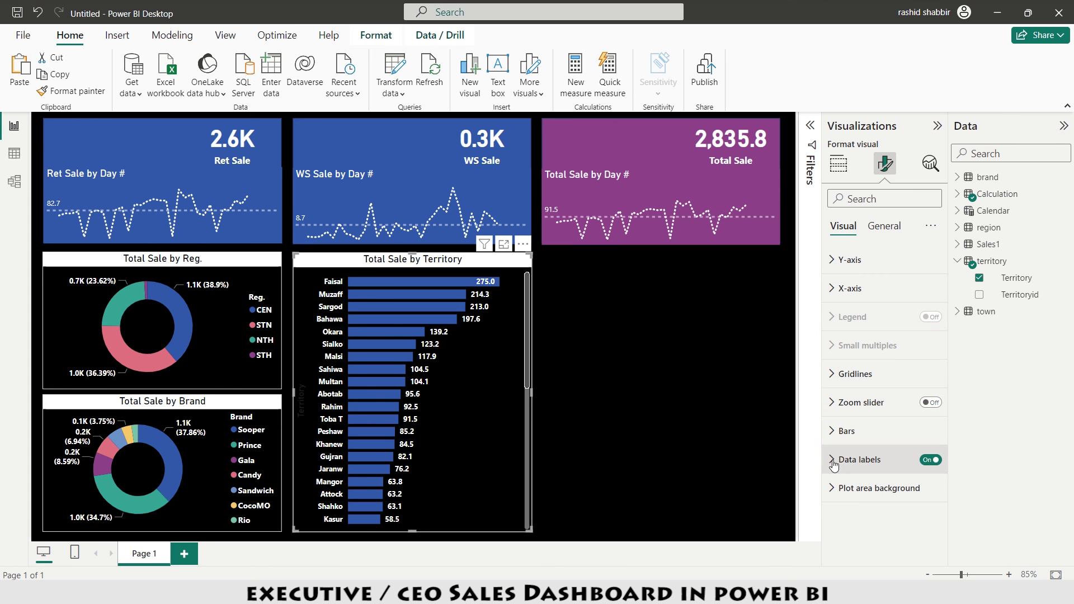
left_click(860, 459)
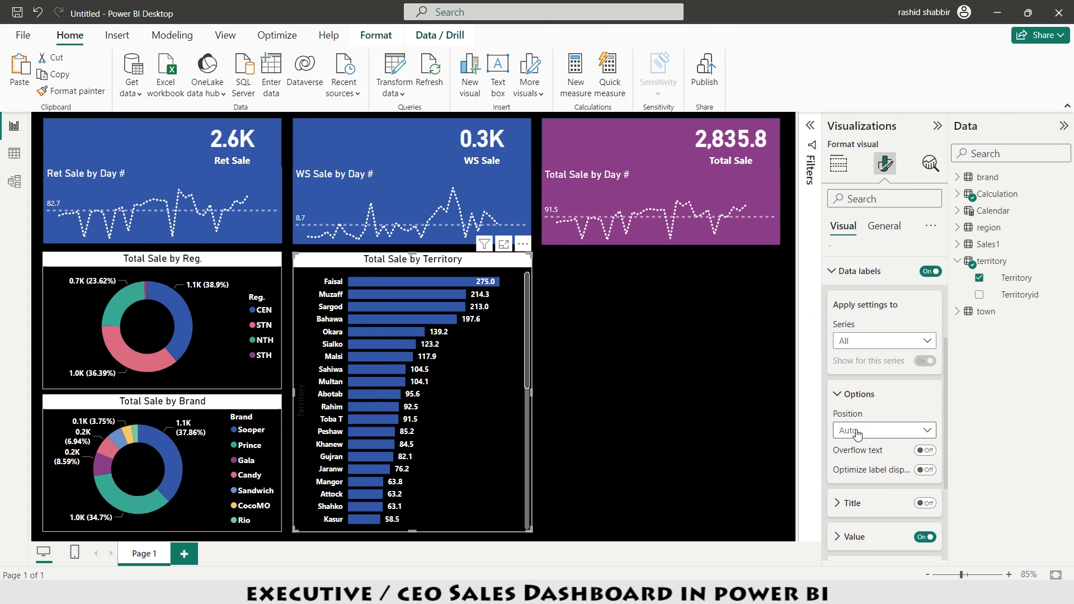
scroll(866, 506, "down", 3)
left_click(866, 512)
scroll(884, 493, "down", 2)
left_click(925, 462)
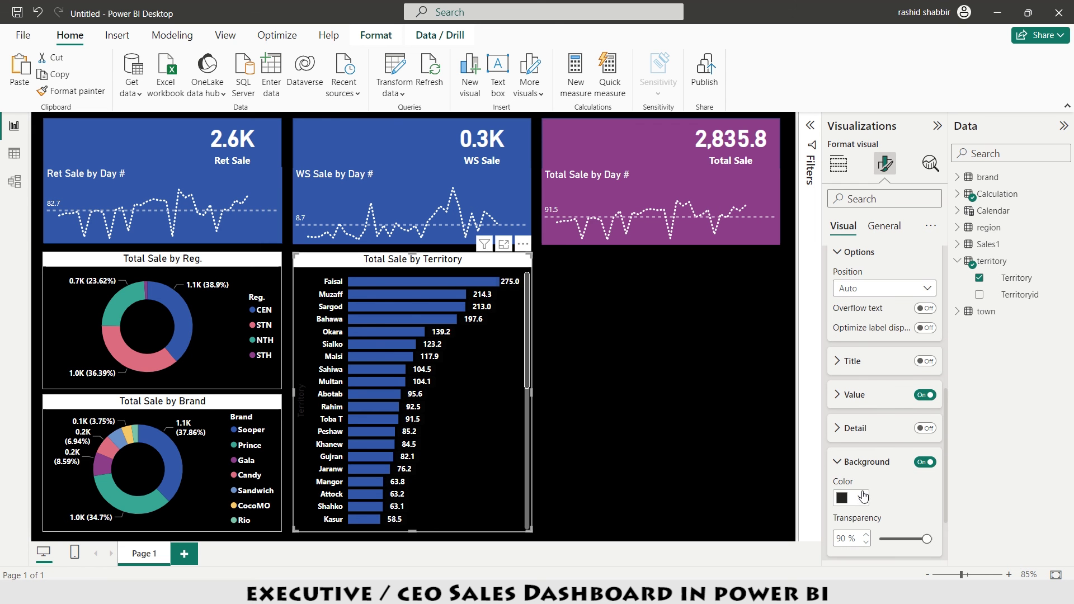
Set the colour of the Territory chart's data label values to white
left_click(845, 395)
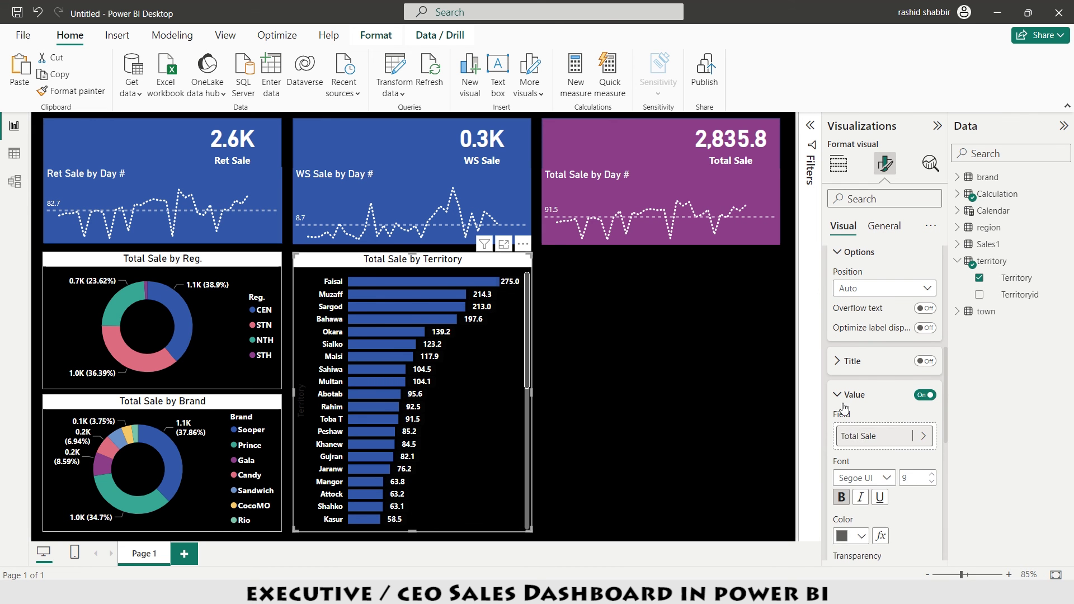
scroll(845, 414, "down", 2)
left_click(862, 489)
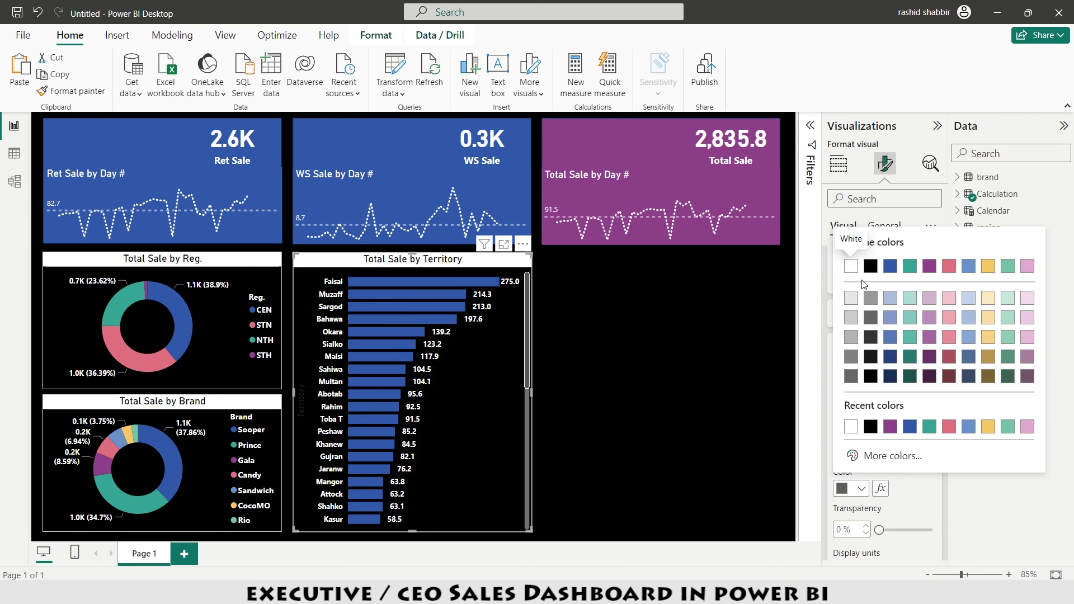
left_click(851, 267)
Duplicate the Territory bar chart and place the copy beneath the purple Total Sale panel
left_click(442, 267)
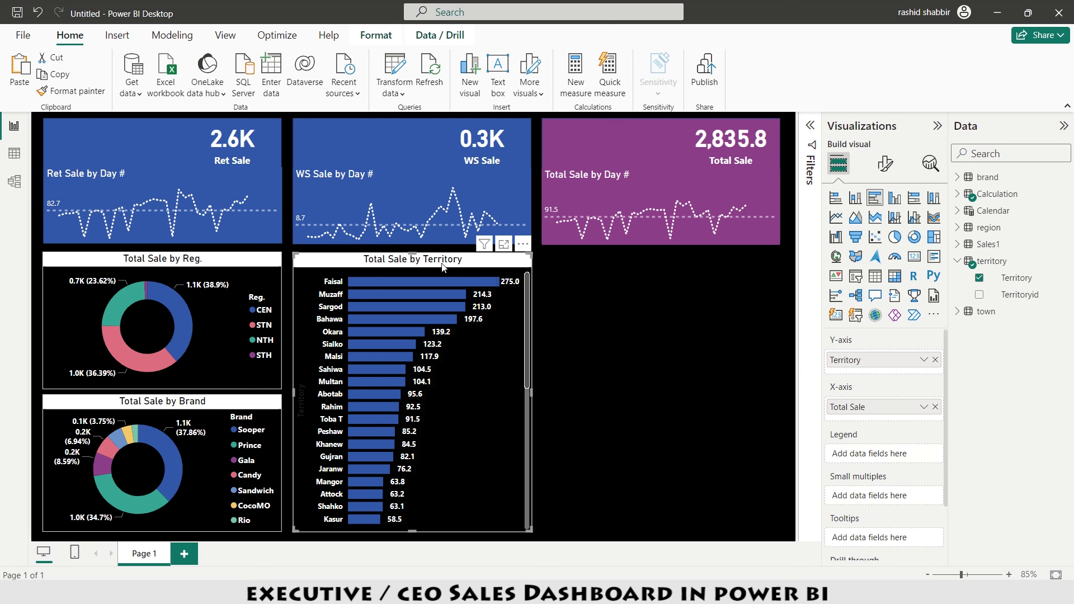
key("ctrl+c")
key("ctrl+v")
left_click_drag(448, 270, 677, 280)
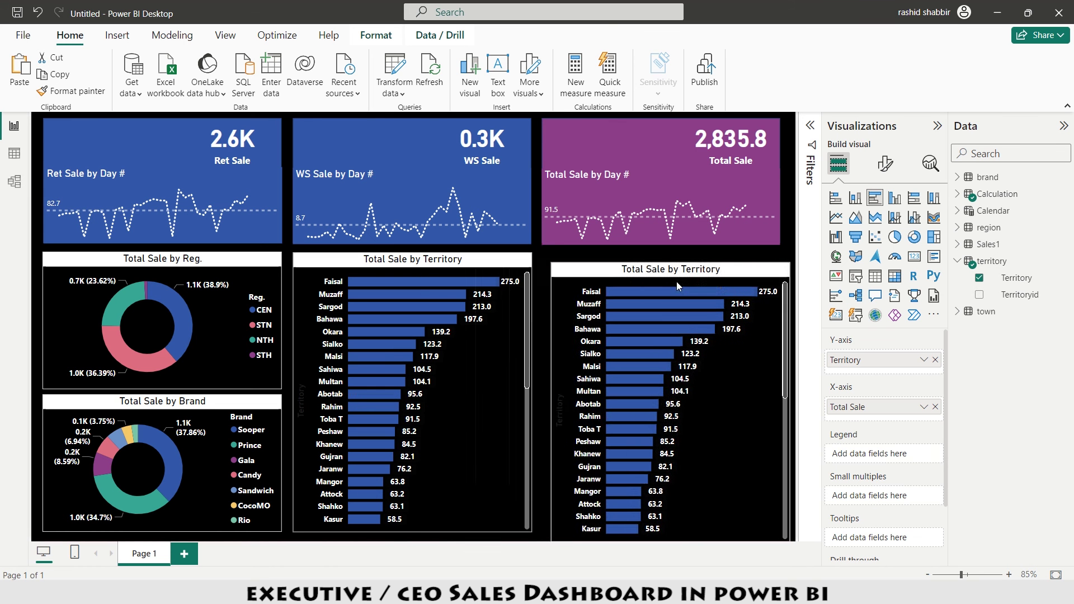
Replace the copied chart's Territory field with the Town field from the town table as its Y-axis
left_click(935, 360)
left_click(958, 257)
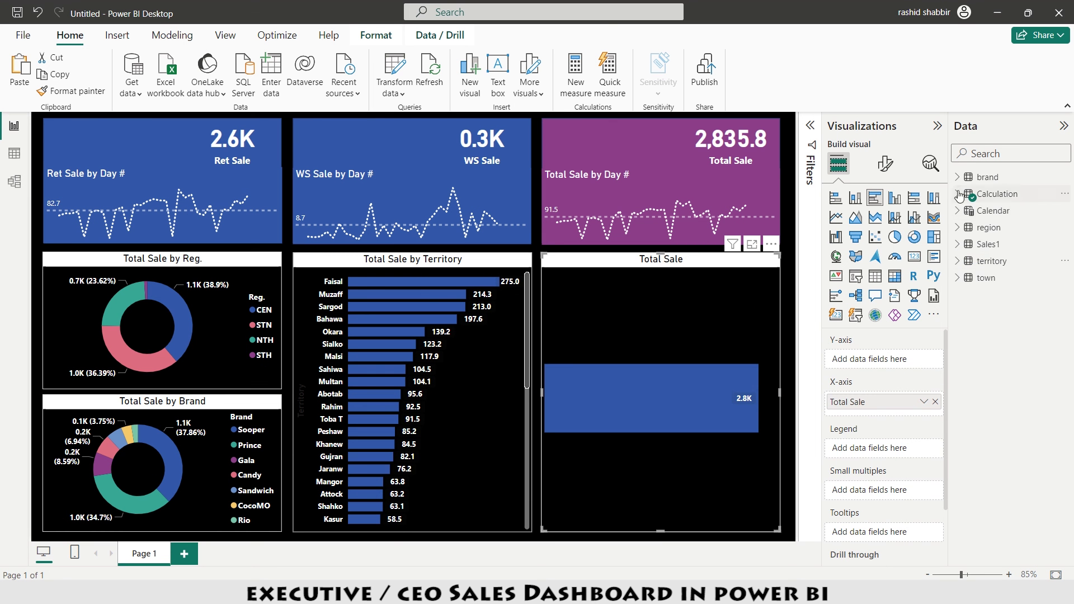
left_click(958, 278)
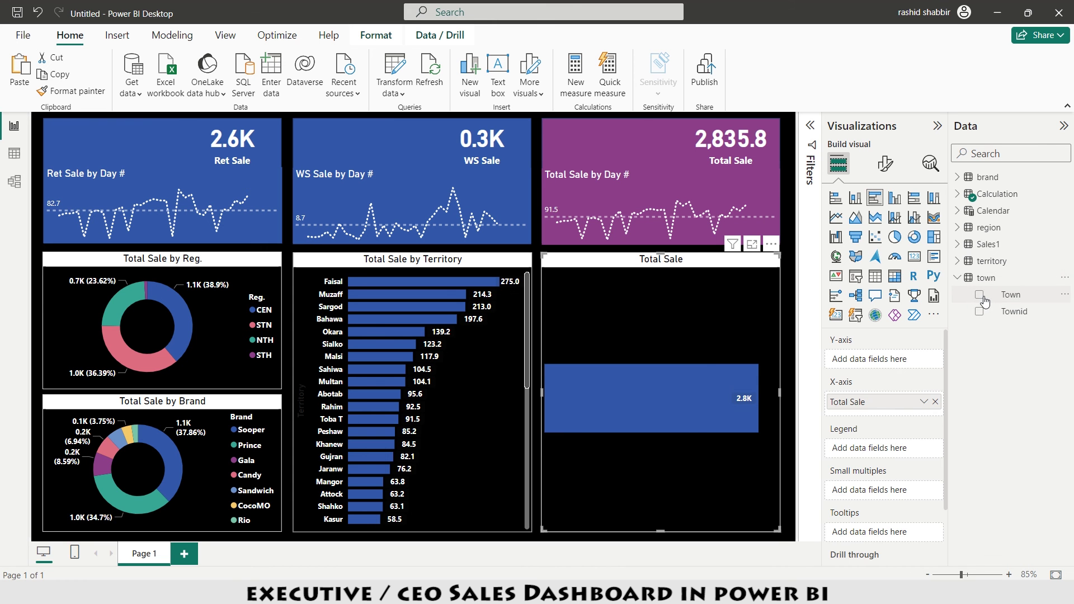
left_click(979, 295)
left_click(287, 319)
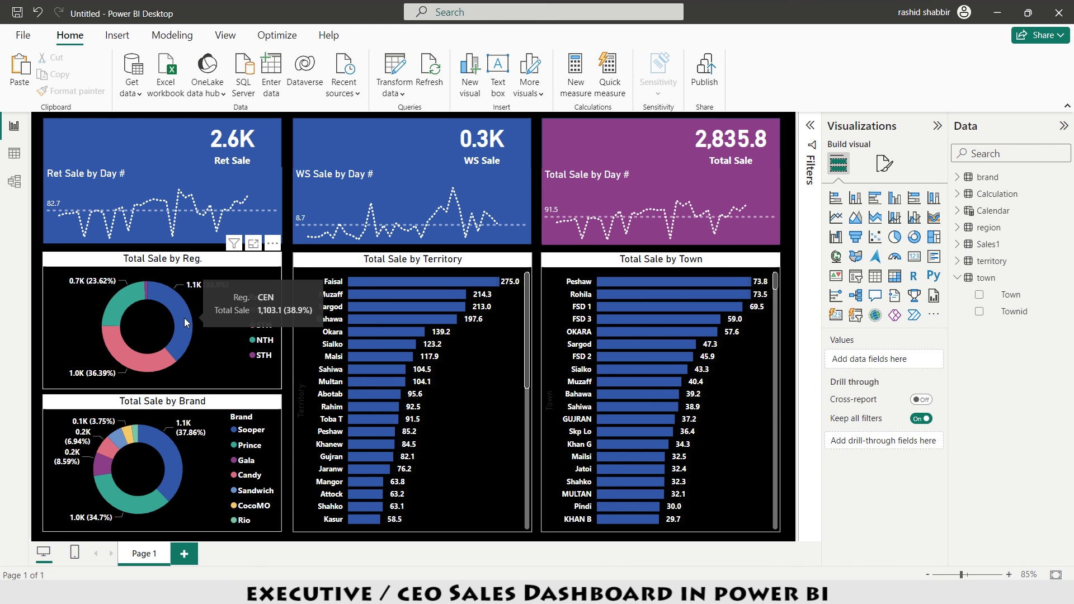
Edit the visual interactions so the Reg., Brand, Territory and Town charts filter one another instead of highlighting
left_click(185, 322)
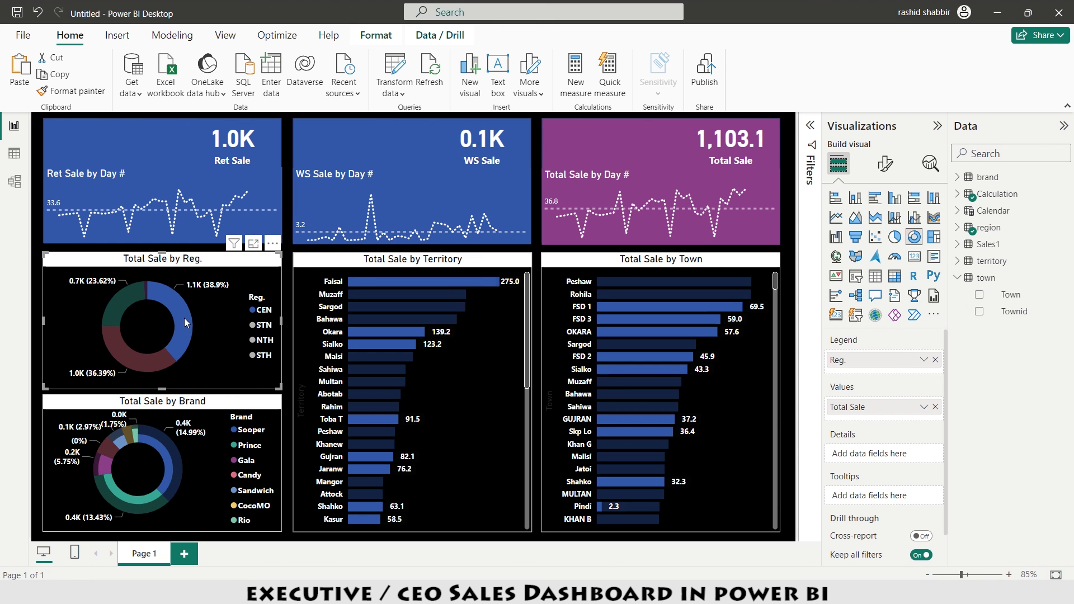
left_click(185, 321)
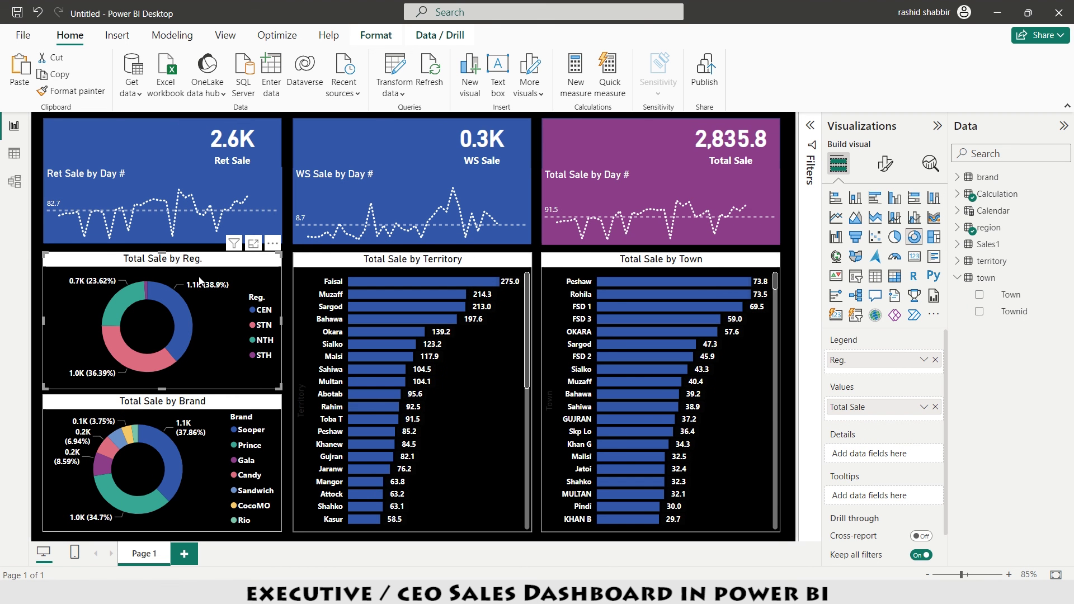
left_click(376, 35)
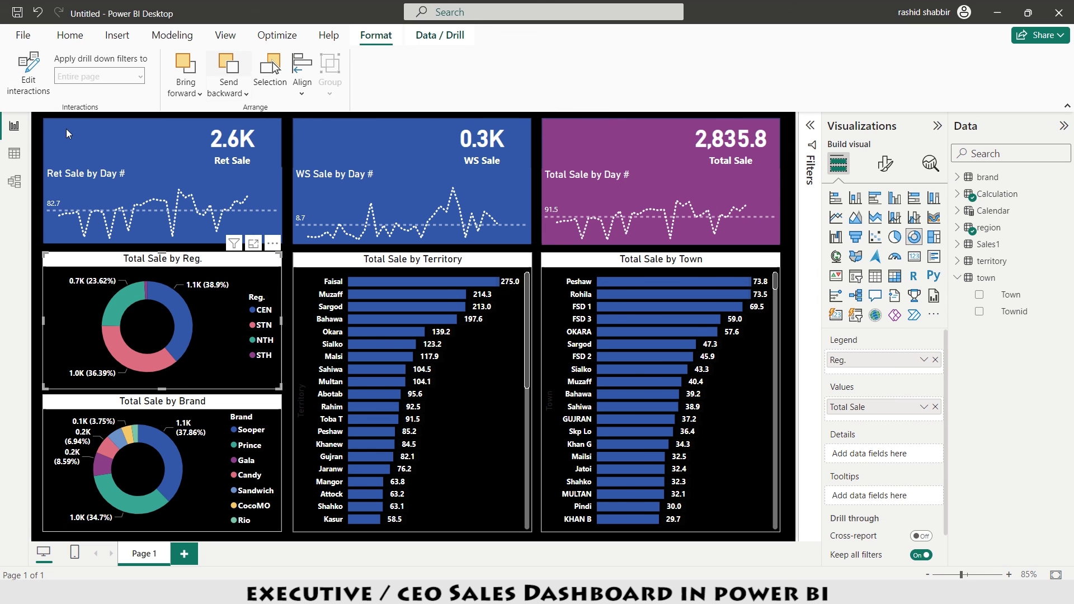
left_click(29, 73)
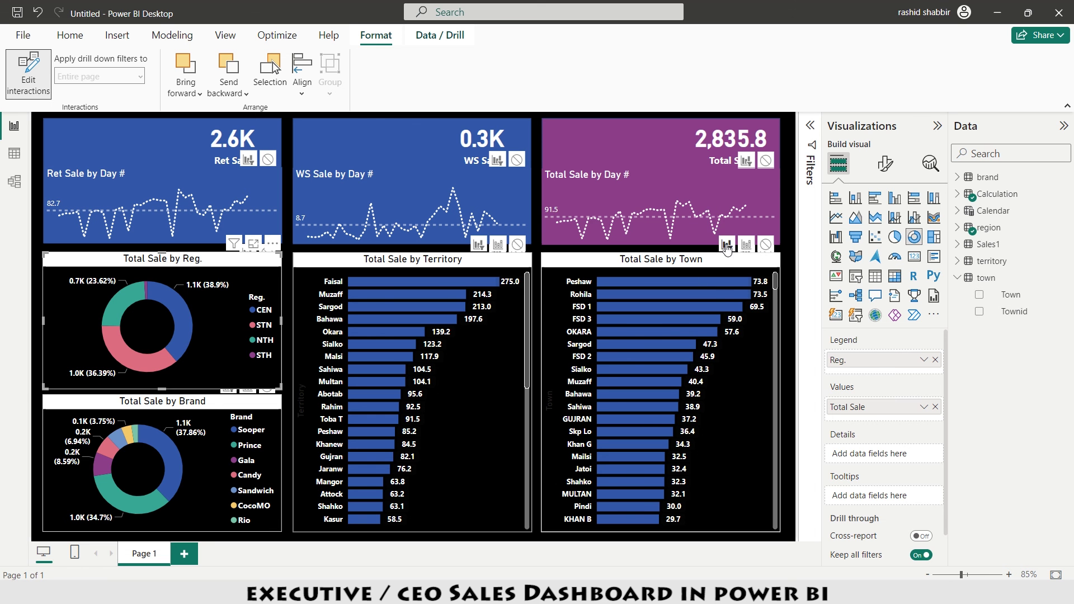
left_click(212, 407)
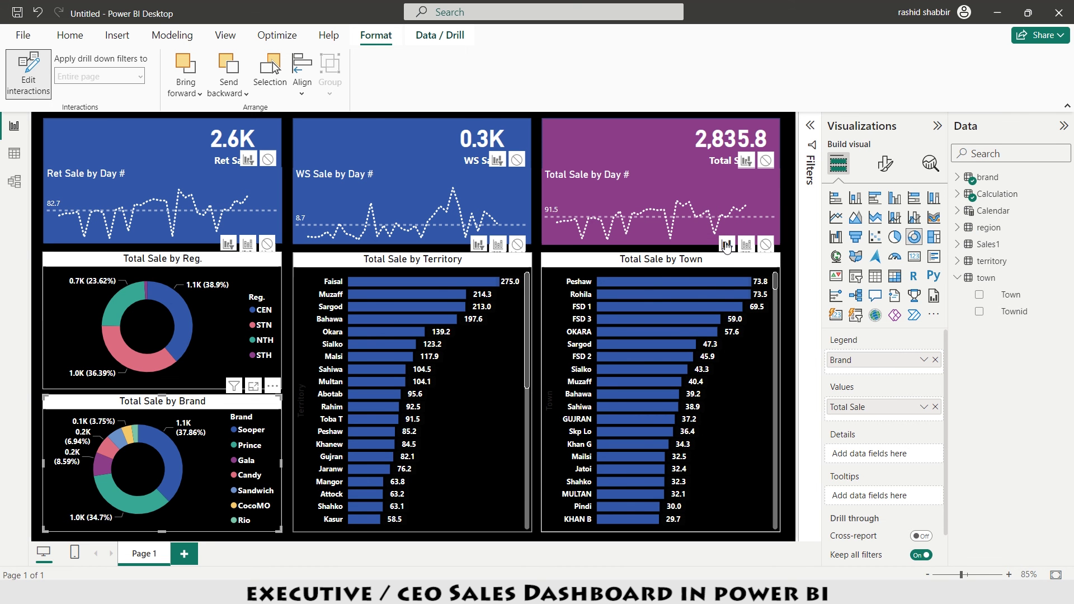
left_click(413, 294)
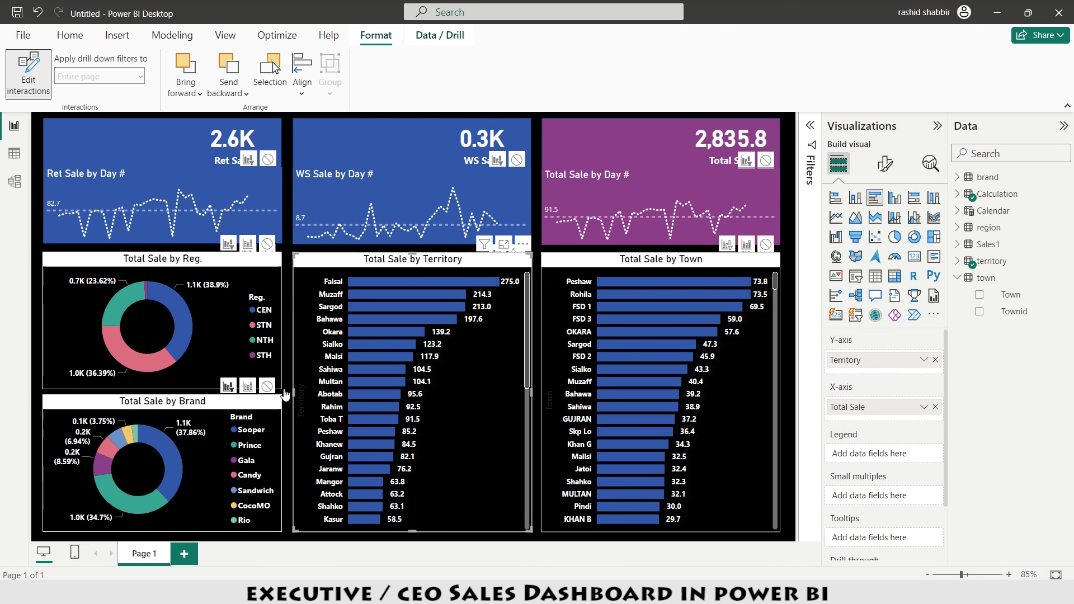
left_click(641, 266)
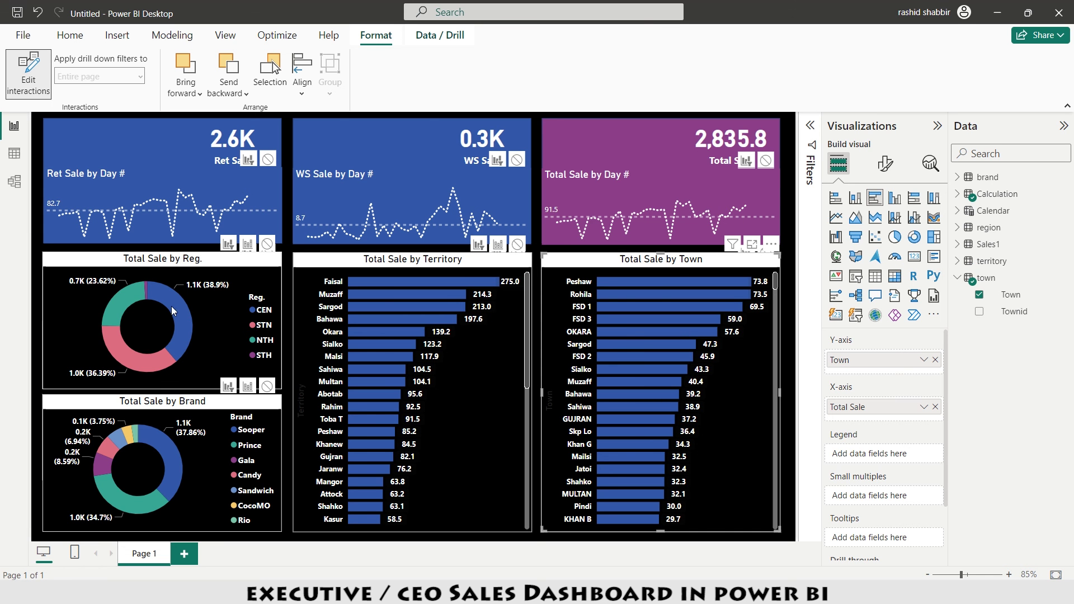
Test the filtering with the CEN region and the Faisal territory, clear each selection and turn off interaction editing
left_click(263, 311)
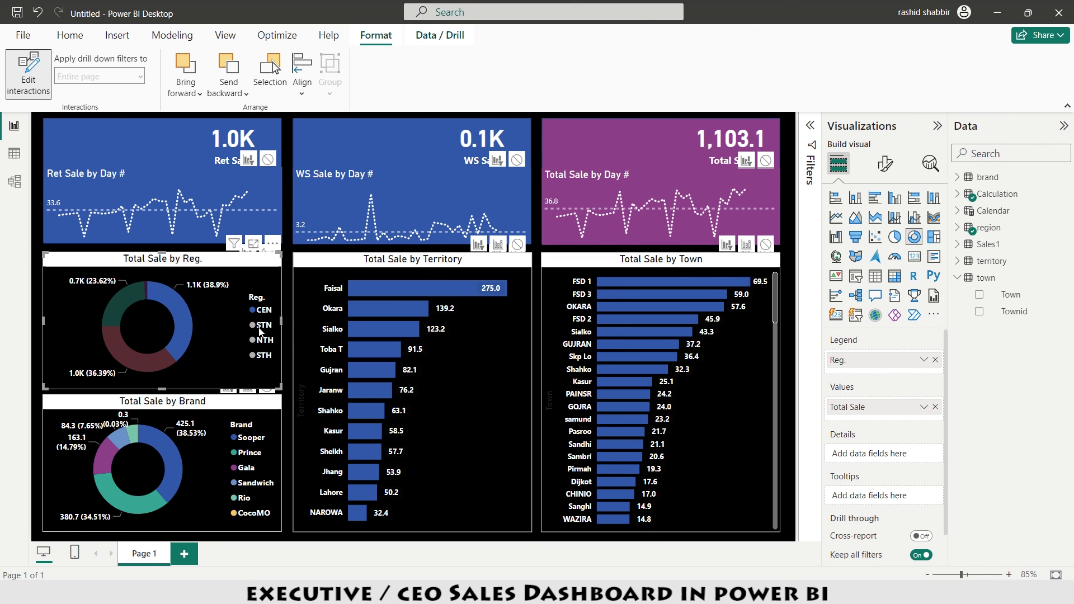
left_click(427, 411)
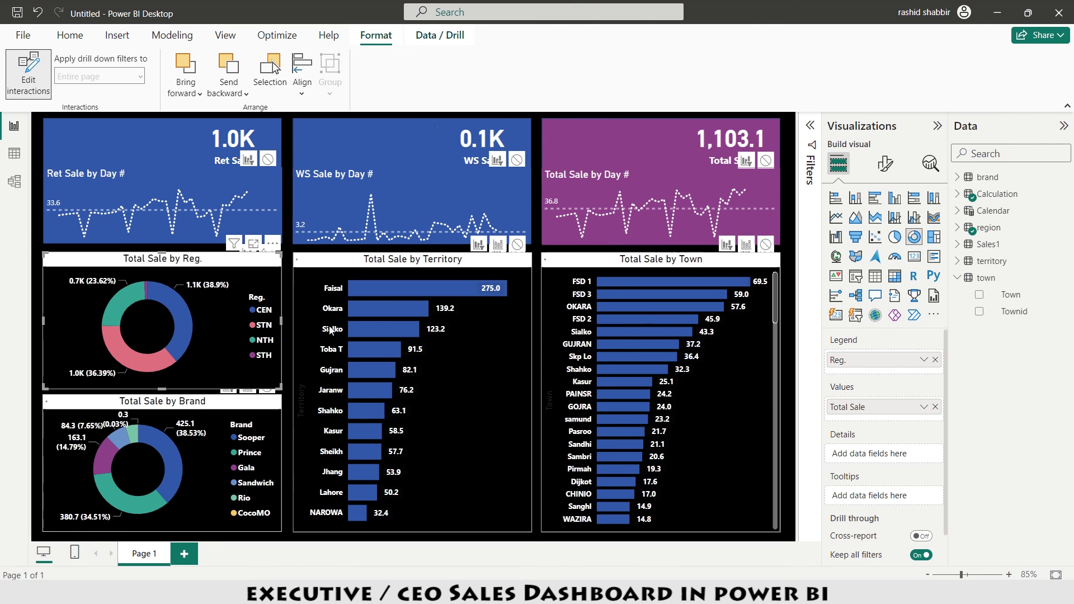
left_click(372, 281)
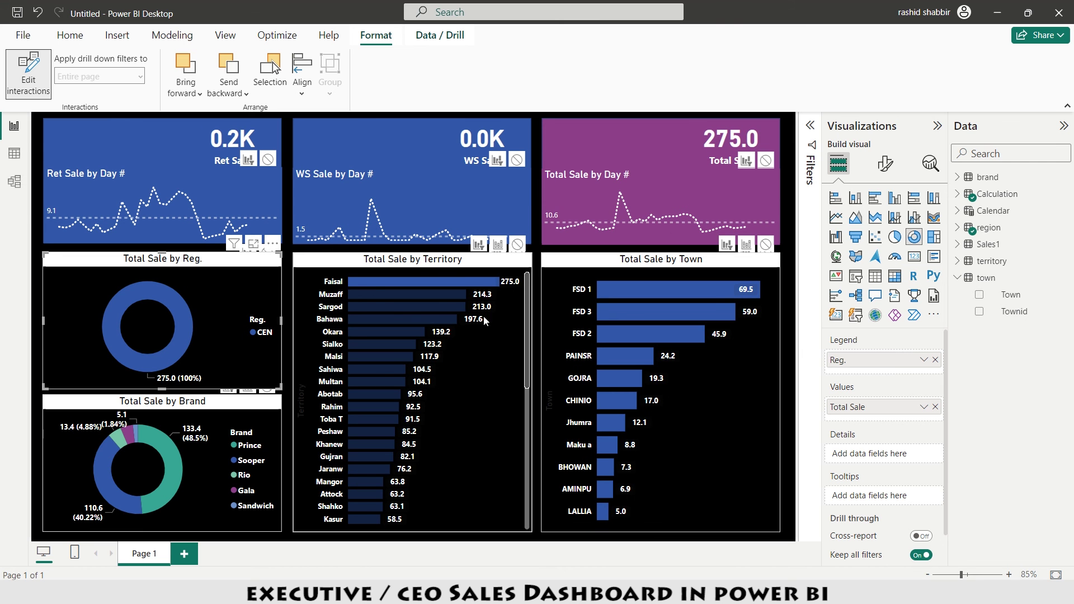
left_click(654, 346)
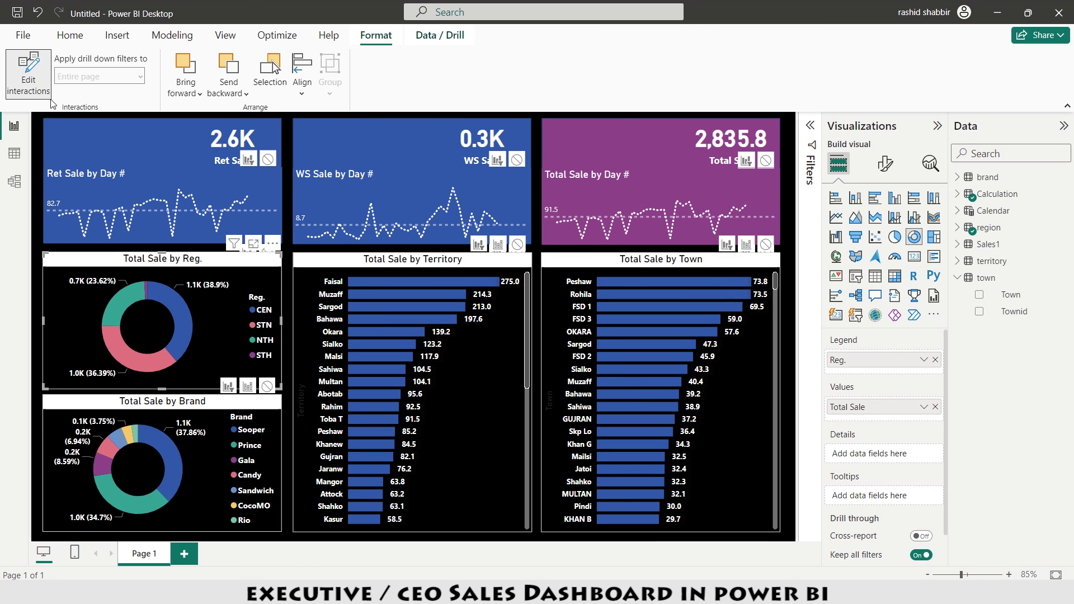
left_click(33, 89)
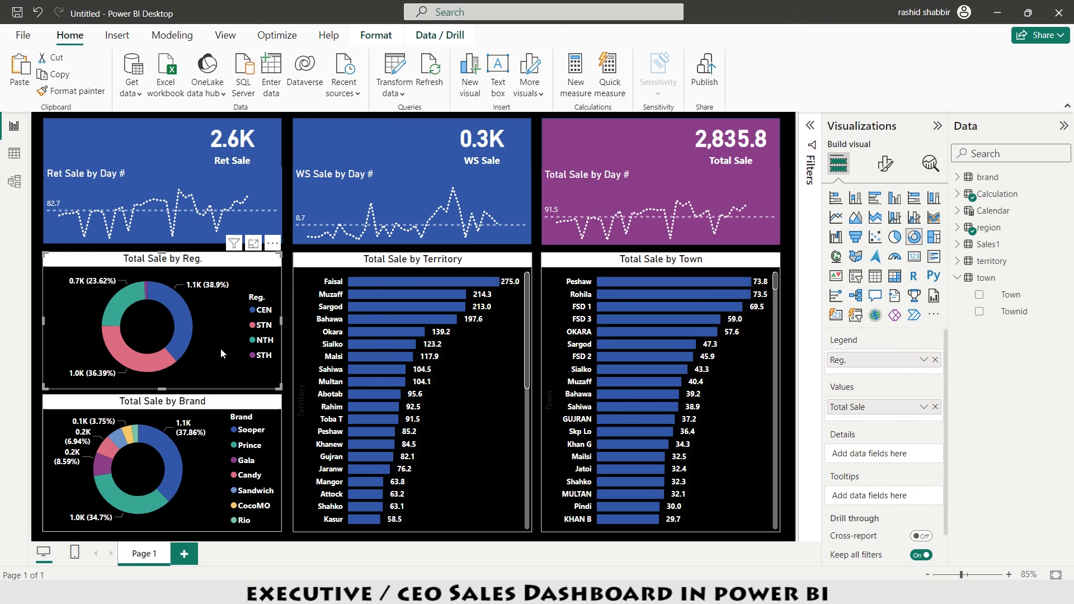
Add a new report page and name it brandtp
mouse_move(186, 315)
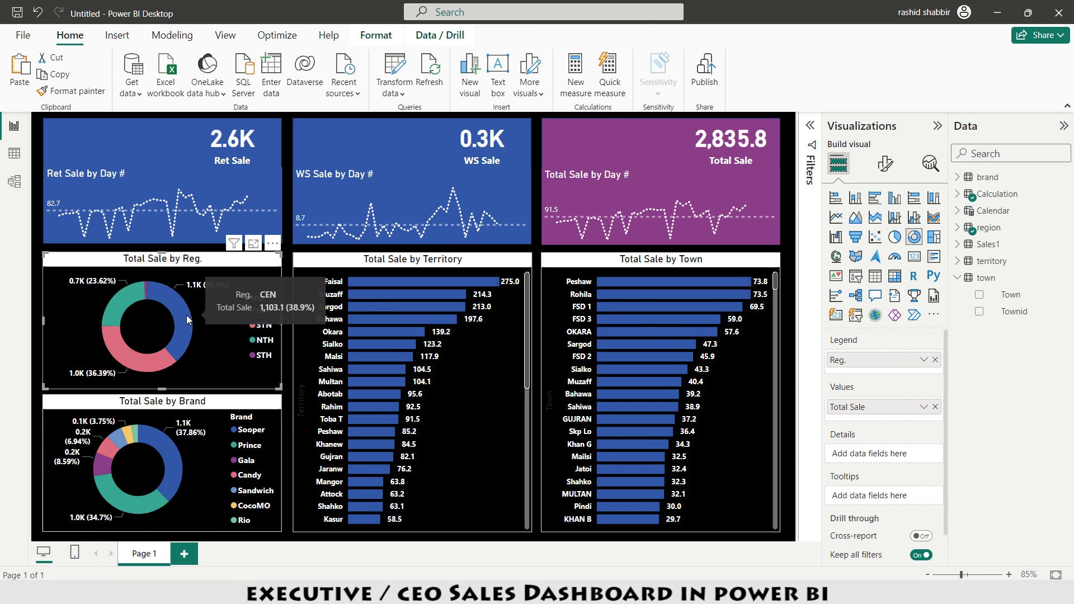
mouse_move(140, 367)
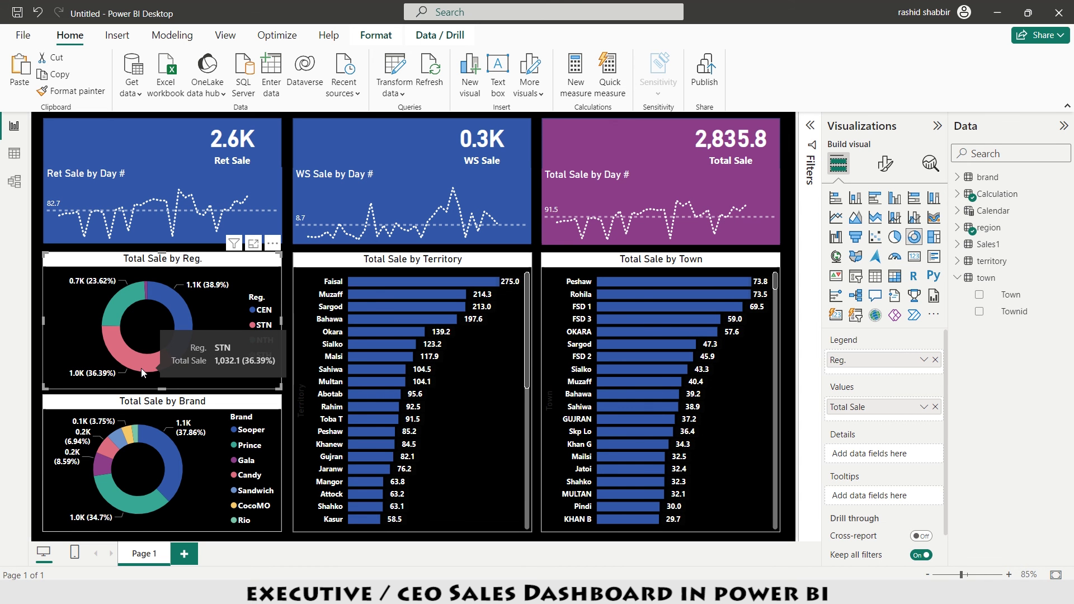
left_click(184, 554)
type("bra")
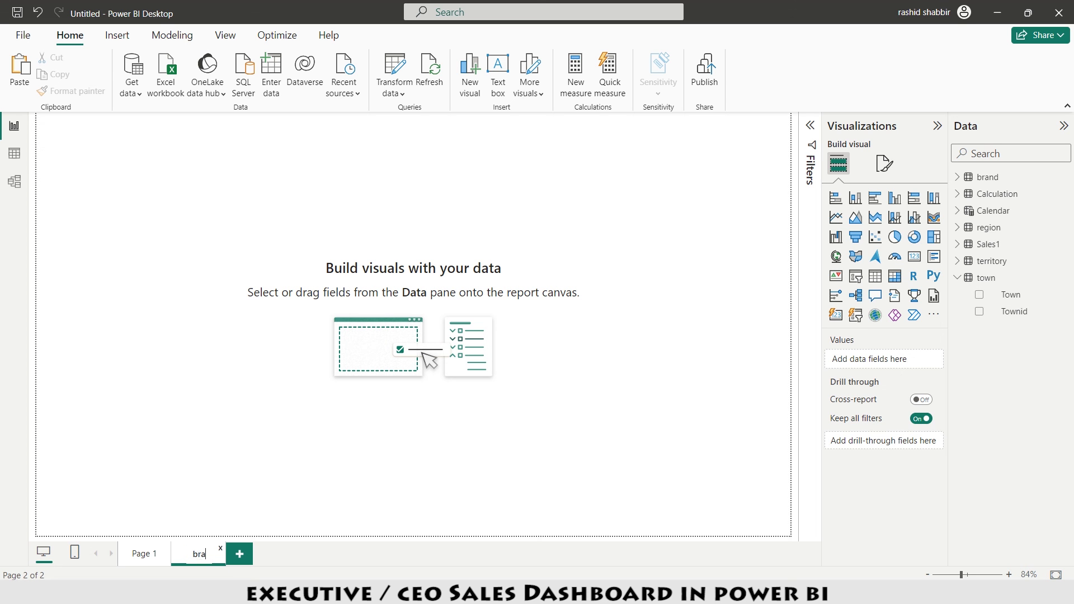
key("Return")
Set the canvas type of the brandtp page to Tooltip
left_click(885, 166)
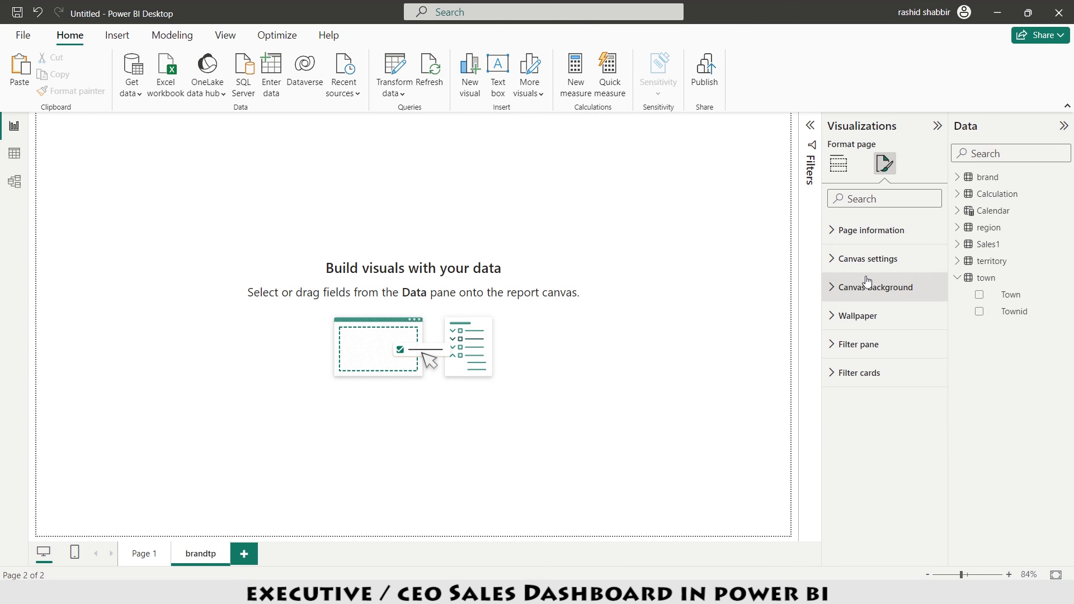
left_click(839, 260)
left_click(893, 308)
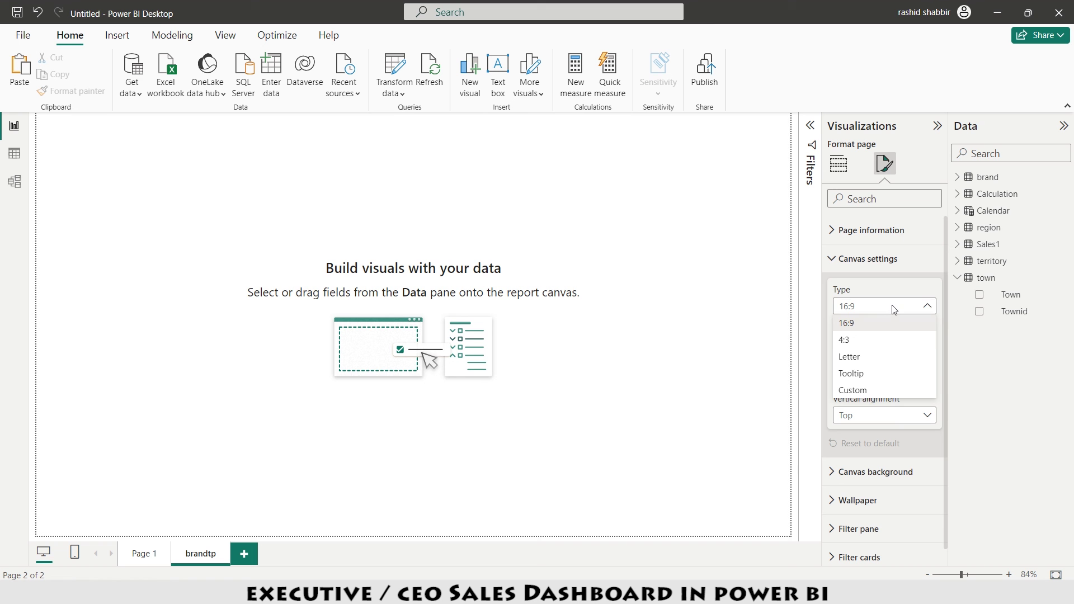
left_click(854, 373)
Add a clustered bar chart to the tooltip page showing the Total Sale measure by Brand
left_click(839, 164)
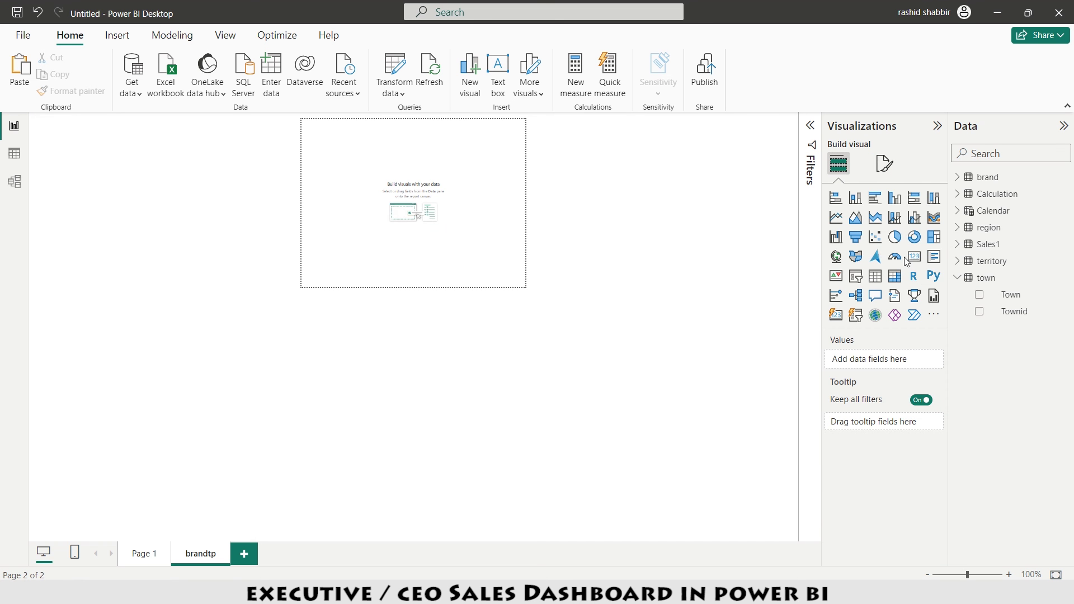
left_click(875, 198)
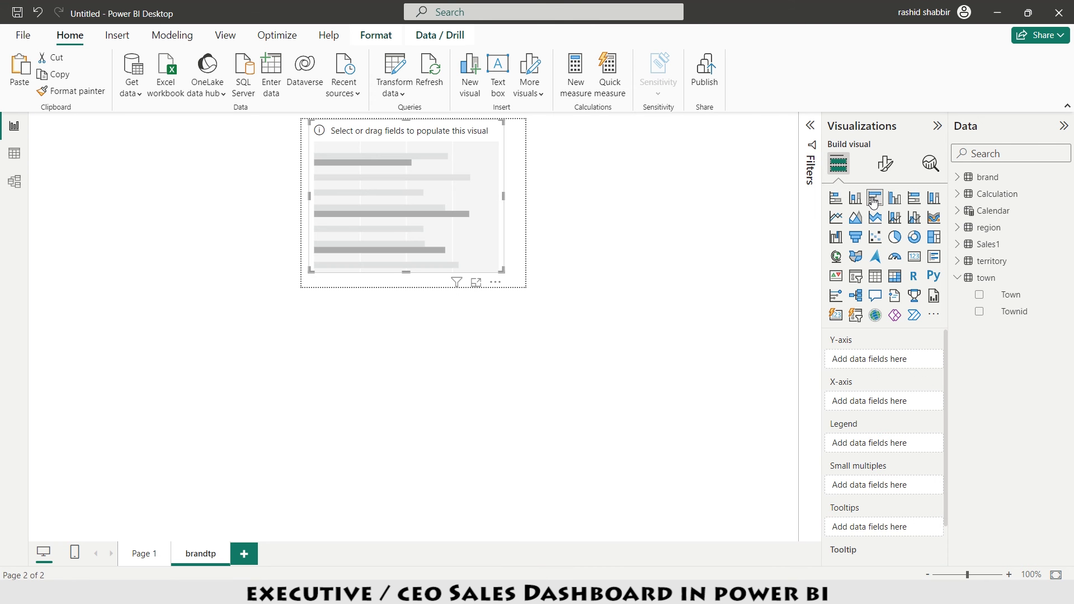
left_click(960, 196)
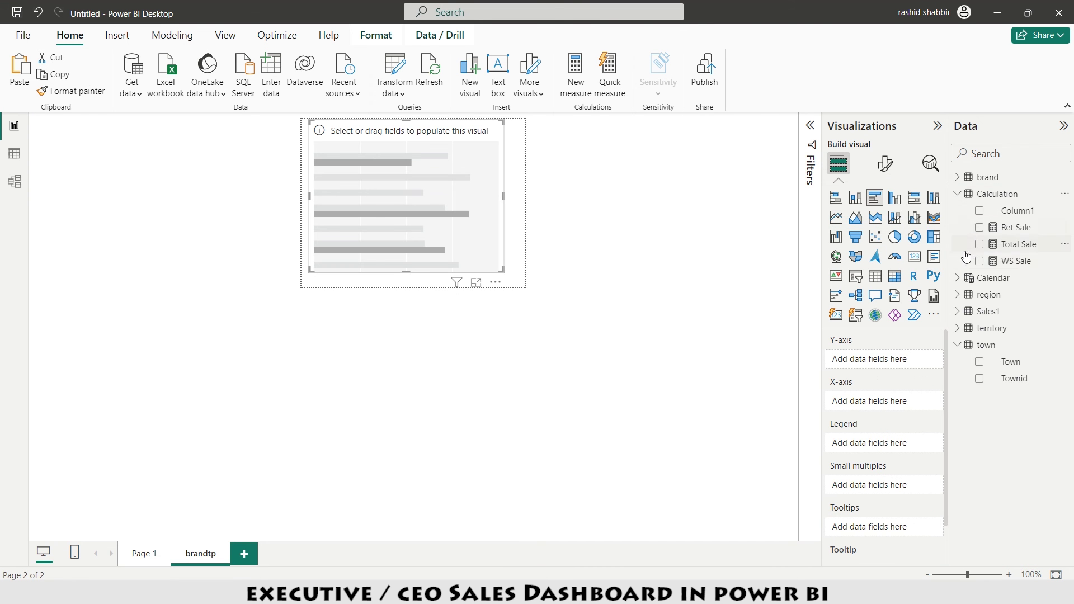
left_click(979, 244)
left_click(958, 177)
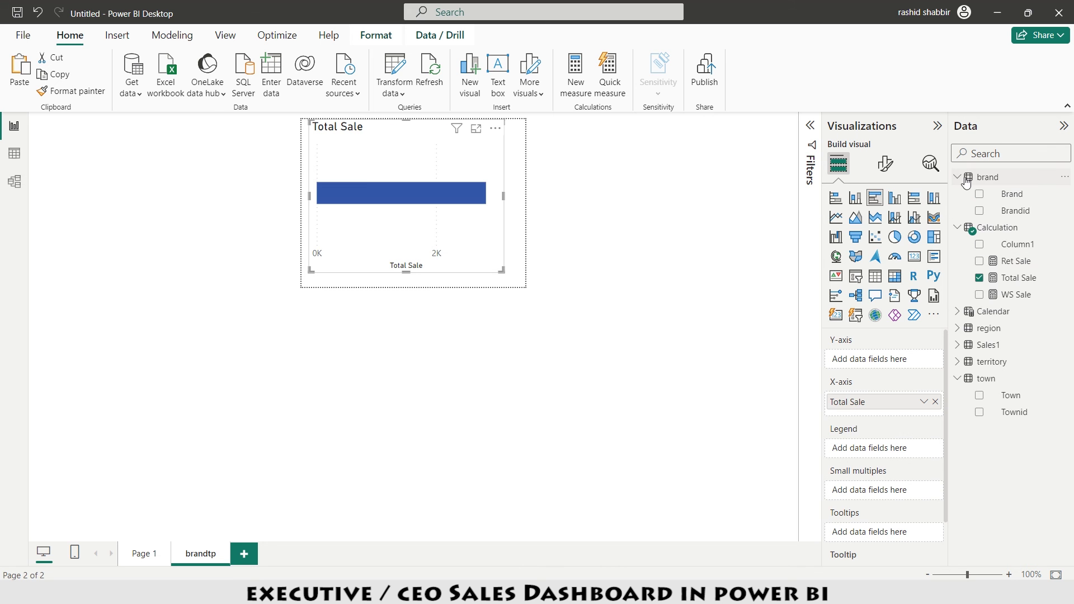
left_click(980, 195)
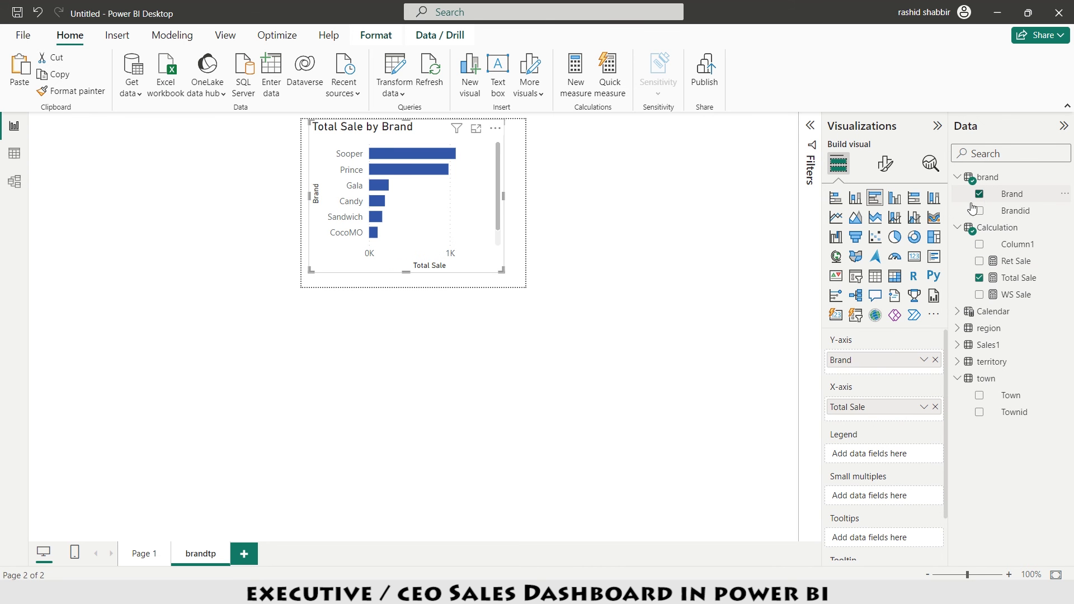
Hide the Y-axis title and turn off the X-axis values and title on the tooltip page's bar chart
left_click(888, 167)
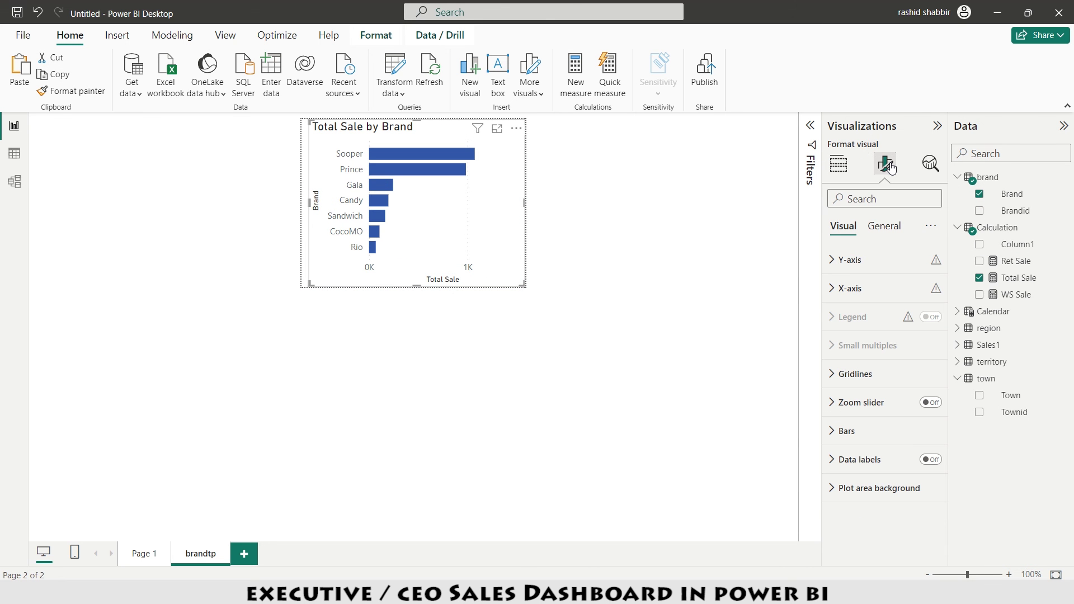
left_click(831, 263)
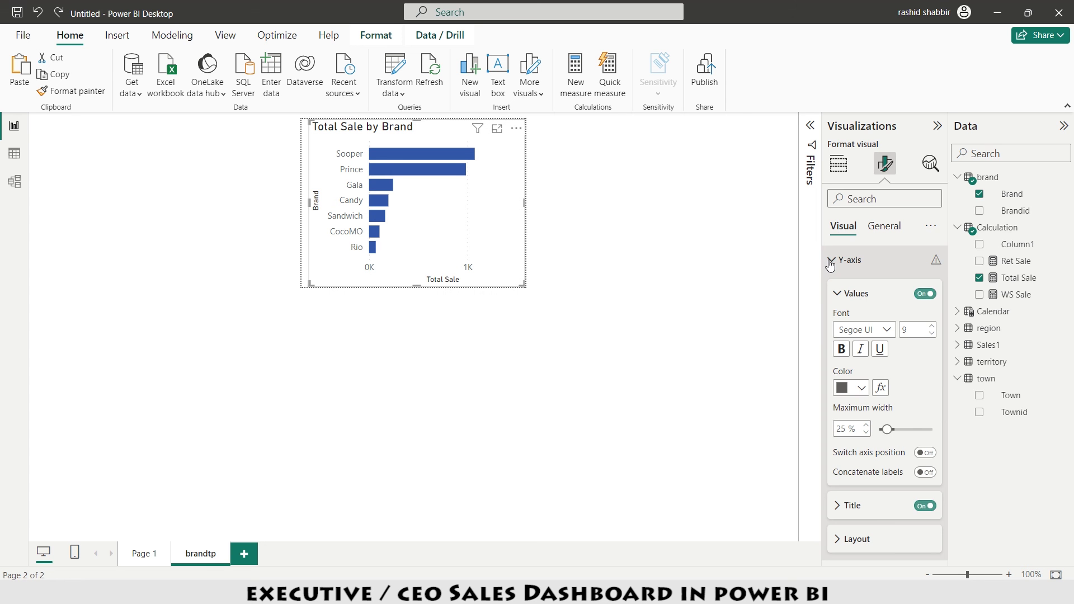
left_click(925, 506)
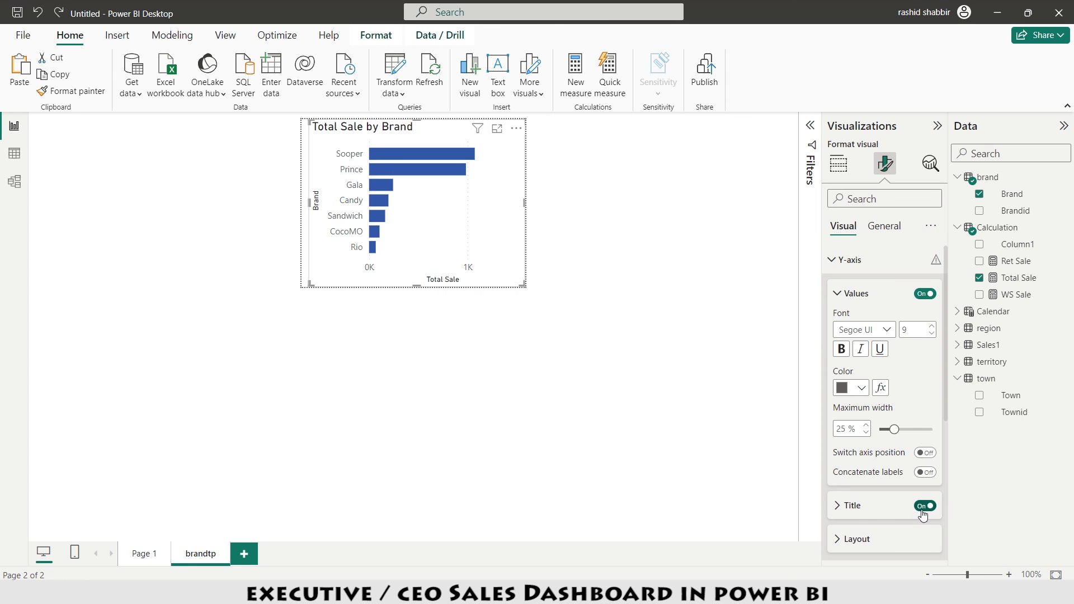
left_click(833, 261)
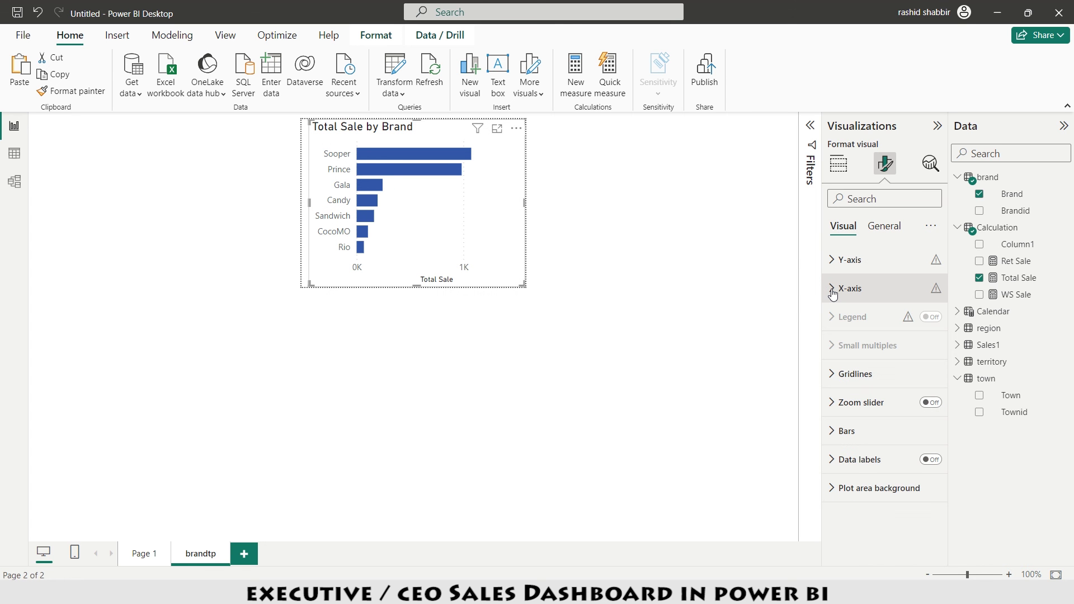
left_click(834, 291)
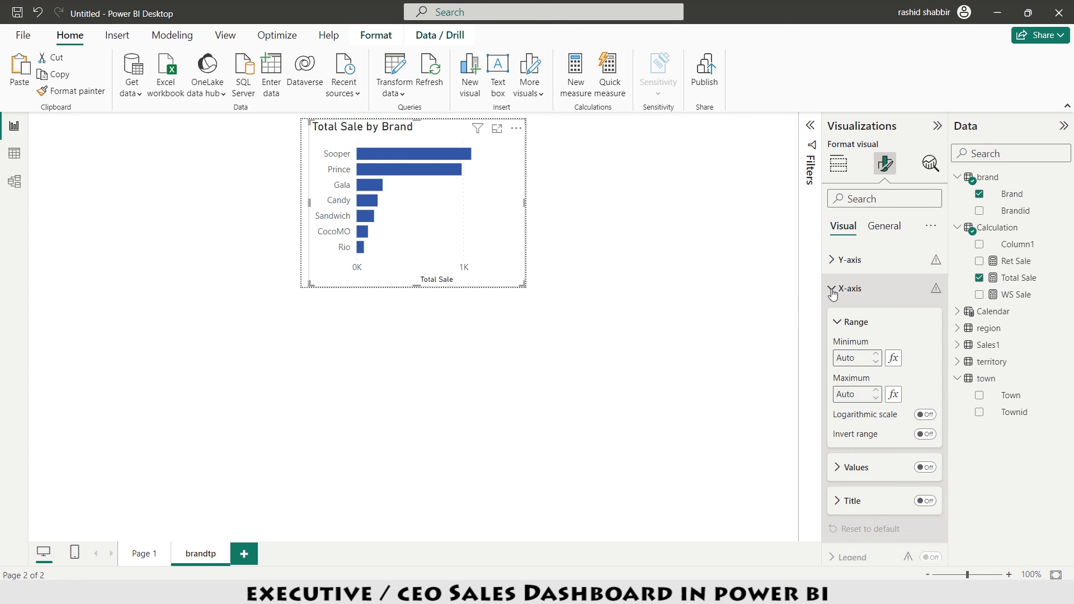
left_click(925, 467)
left_click(925, 501)
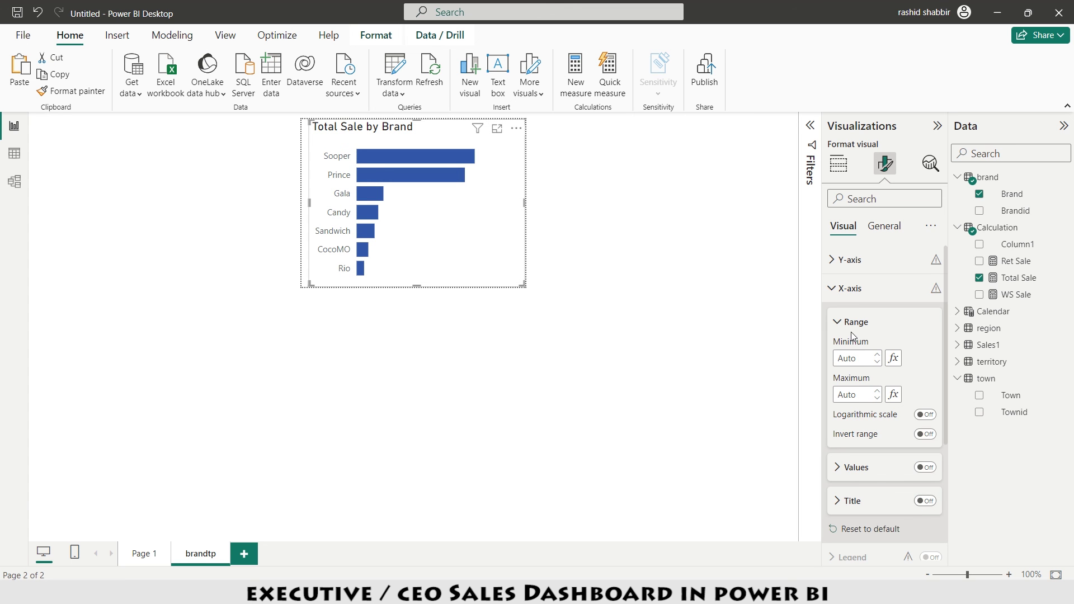
left_click(833, 291)
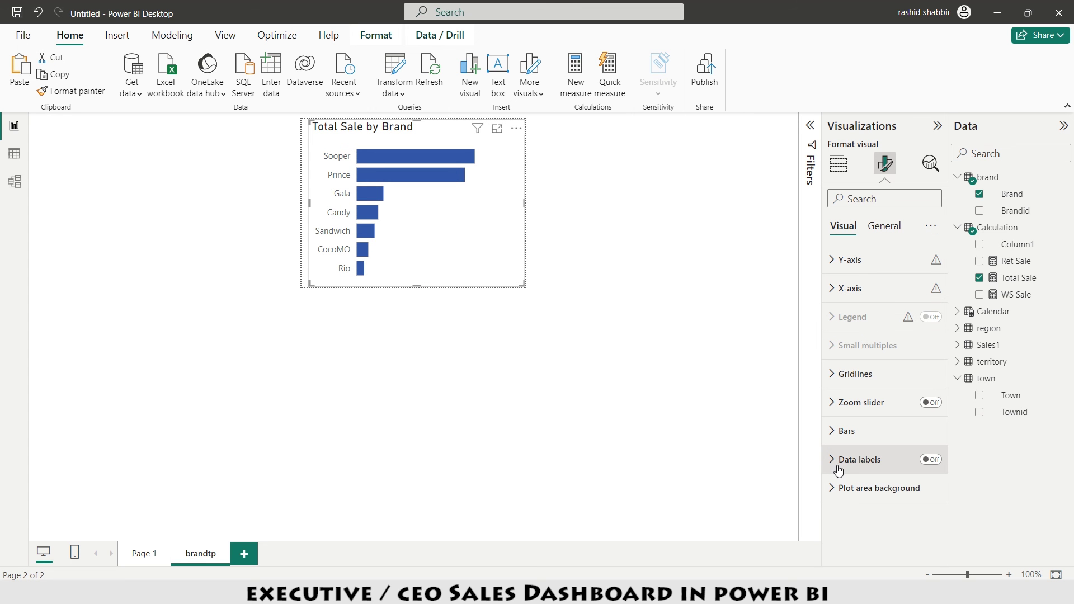
Turn on the bar chart's data labels and give them a background with 0% transparency
left_click(931, 459)
left_click(873, 460)
scroll(874, 468, "down", 3)
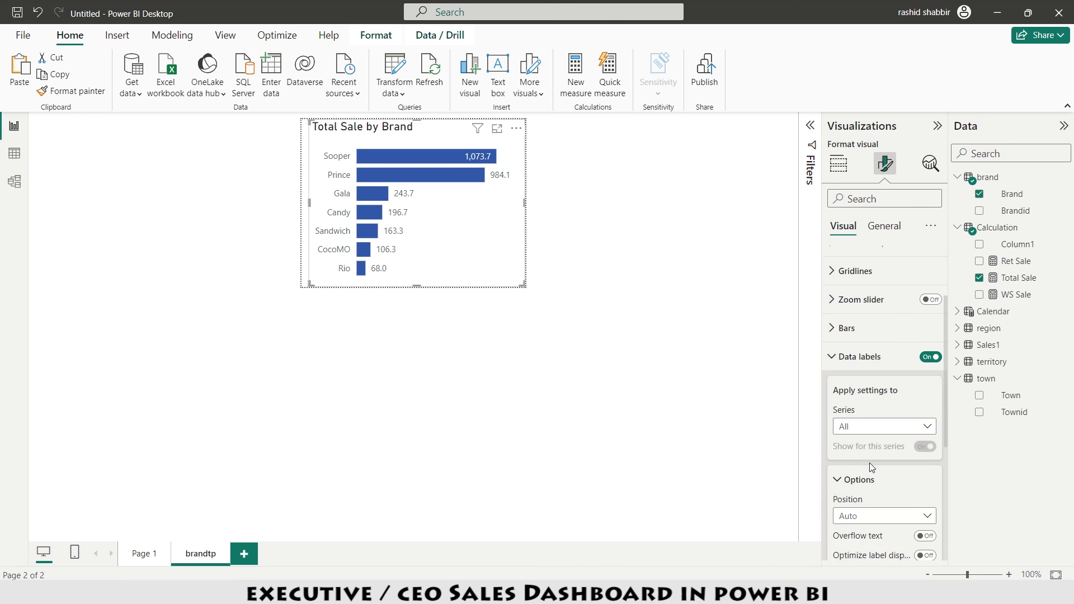
scroll(874, 468, "down", 3)
left_click(925, 509)
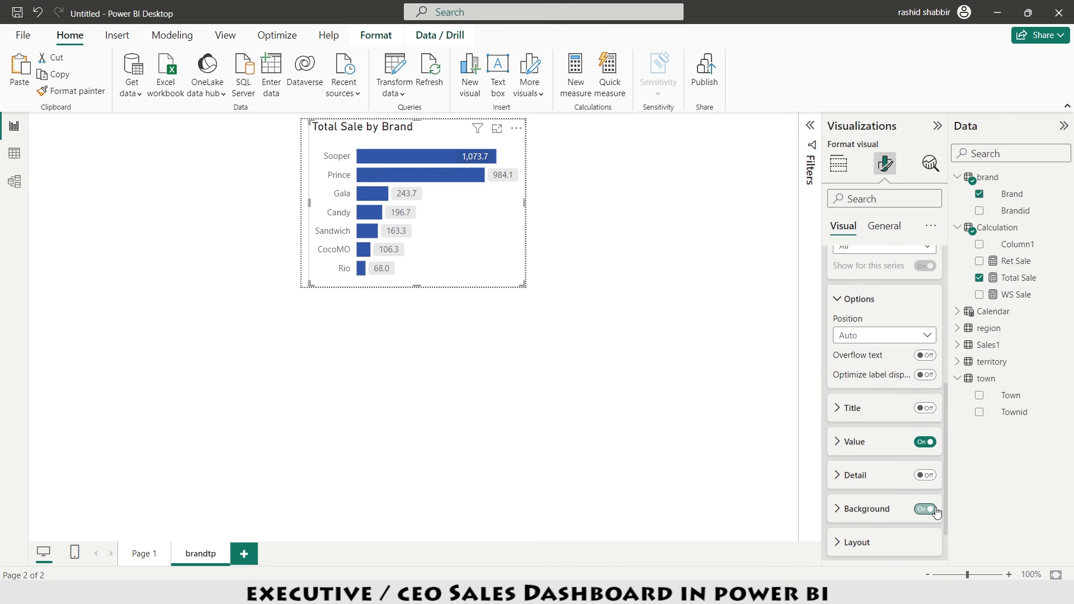
left_click(839, 510)
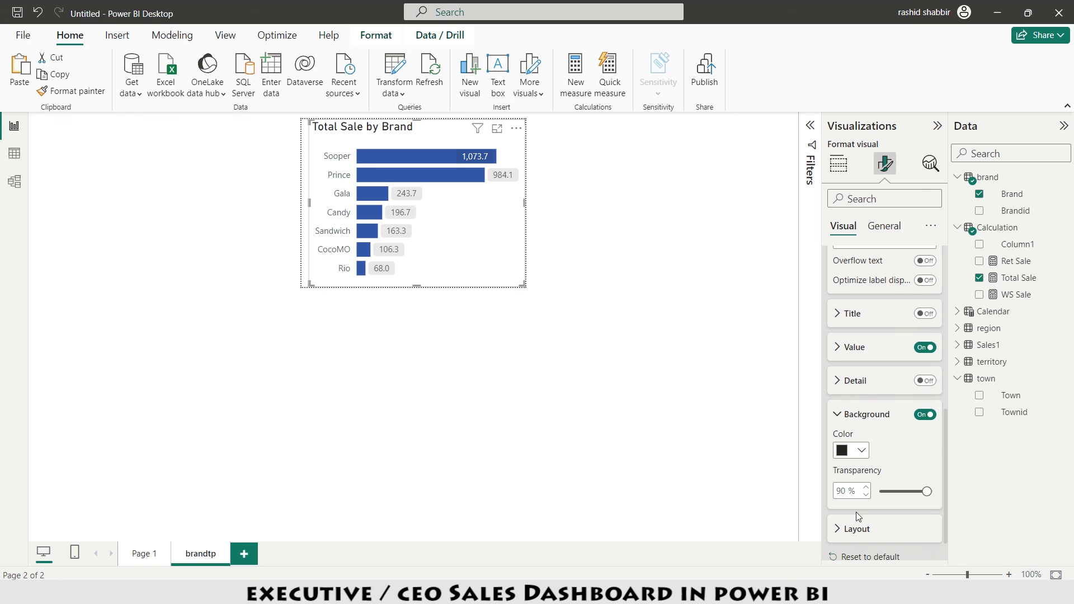
double_click(841, 491)
type("0")
Make the data label values white and bold
left_click(839, 348)
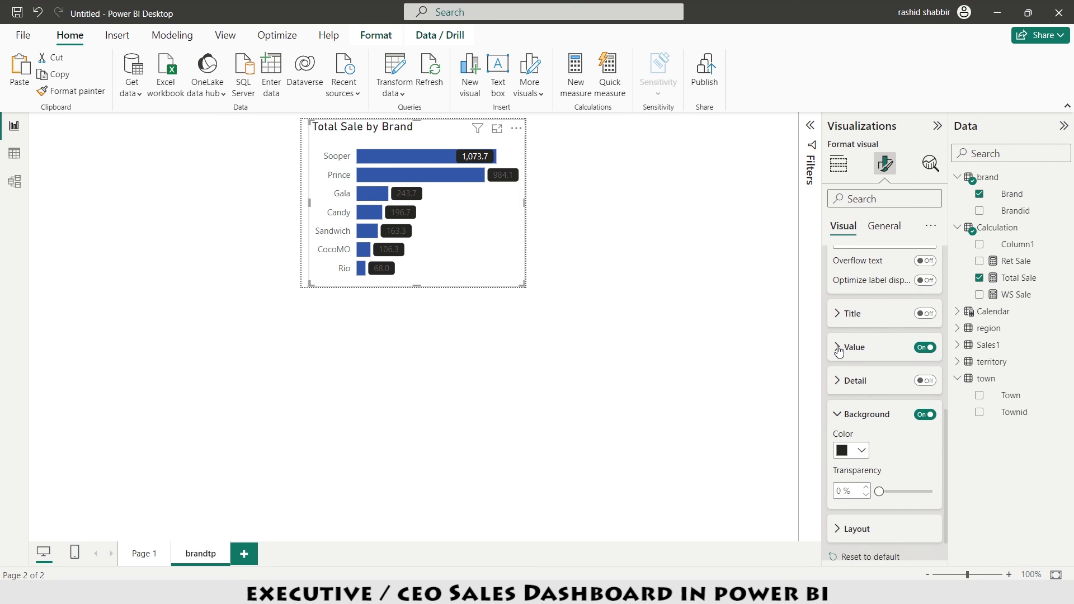
left_click(861, 488)
left_click(854, 268)
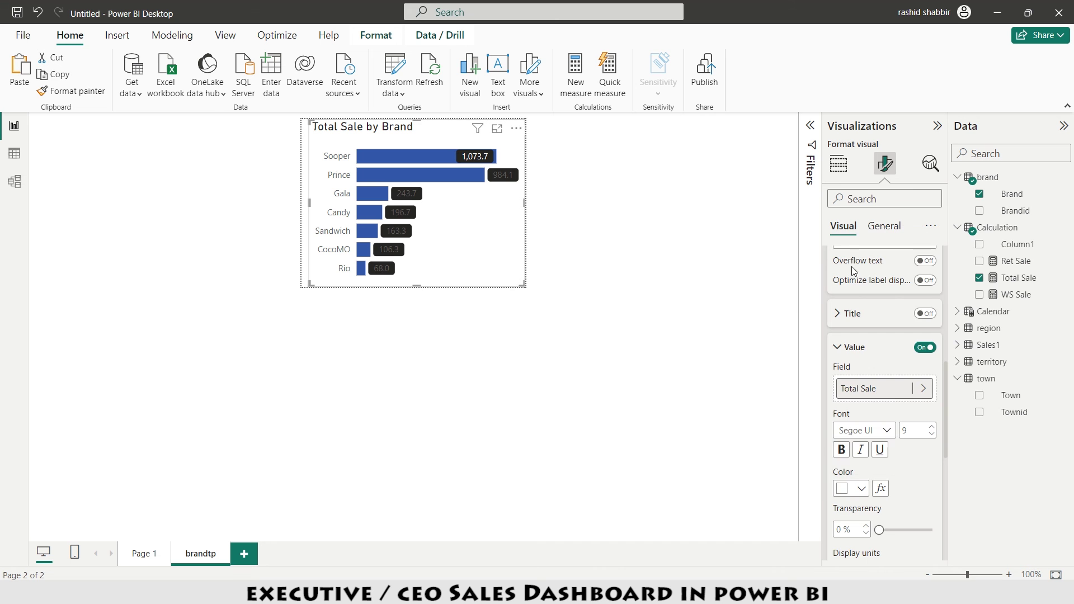
left_click(842, 450)
Give the Total Sale by Brand chart title a black background and white text
left_click(883, 227)
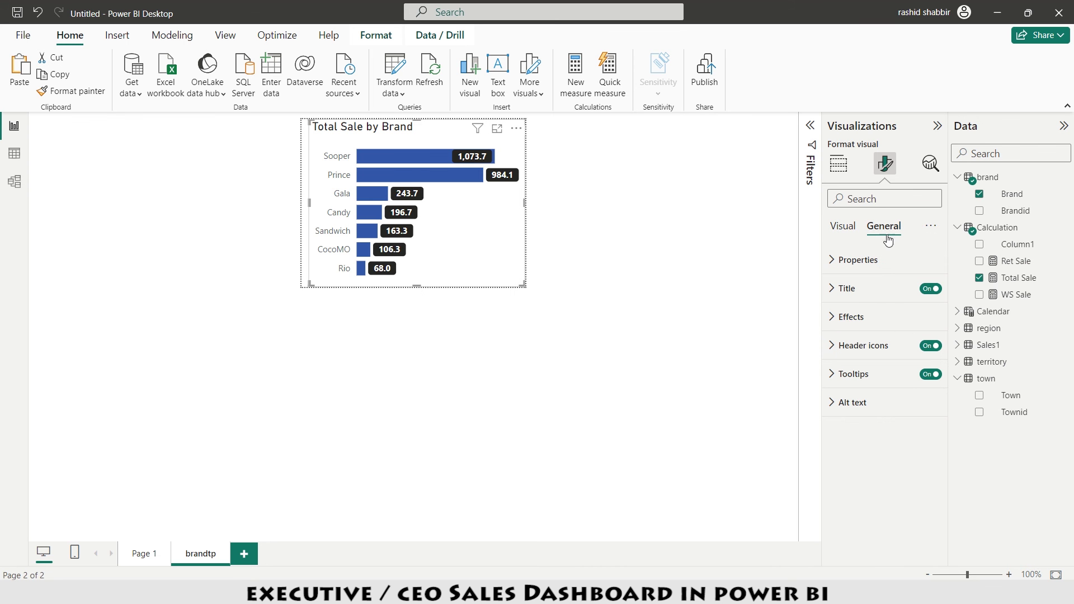
left_click(833, 290)
scroll(873, 364, "down", 3)
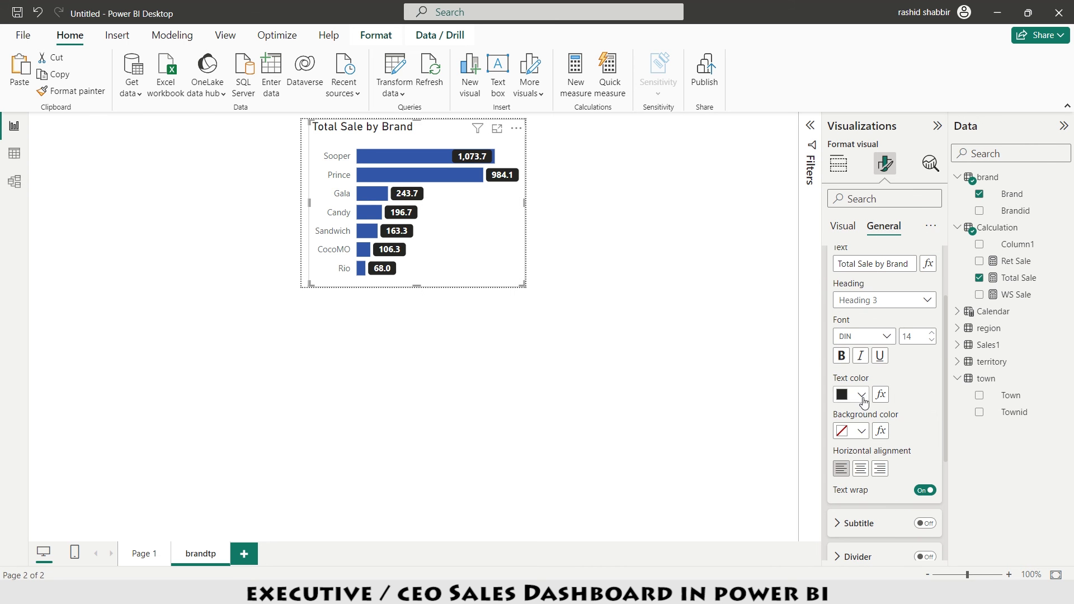
left_click(857, 431)
left_click(852, 335)
left_click(863, 430)
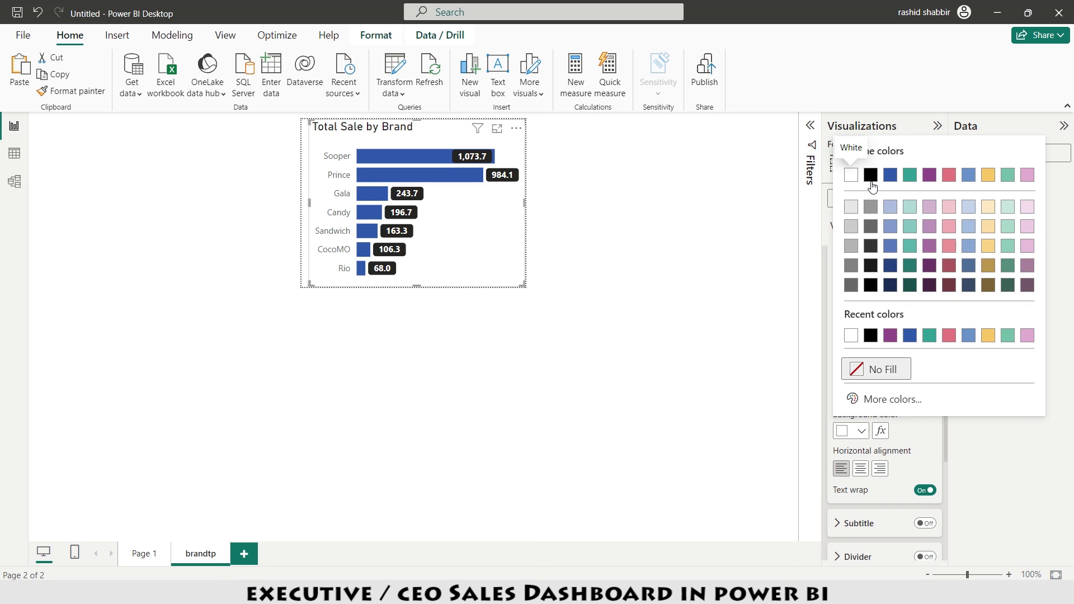
left_click(871, 177)
left_click(857, 396)
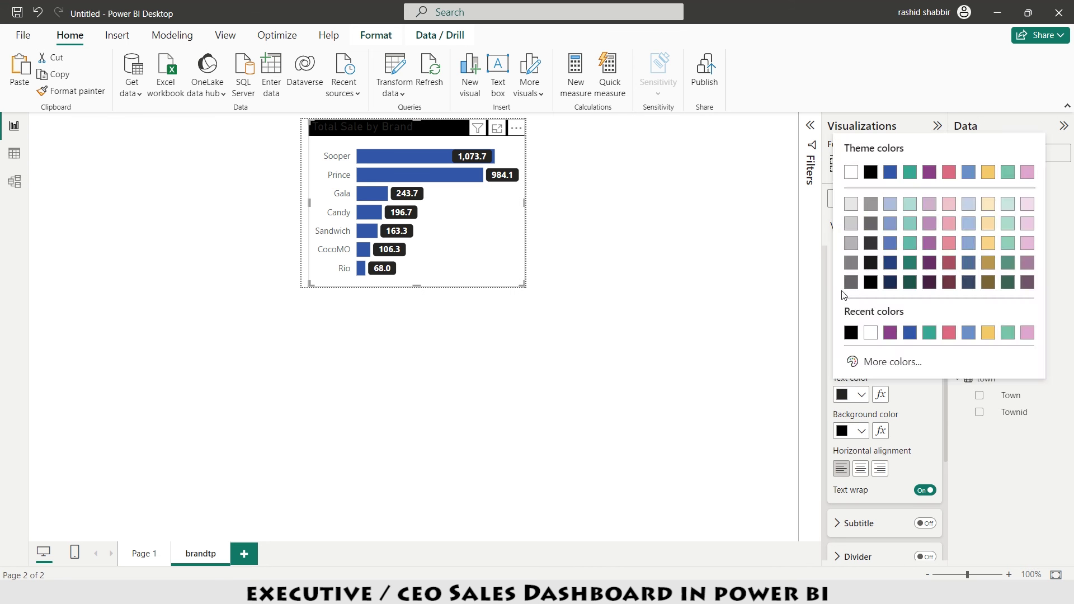
left_click(851, 172)
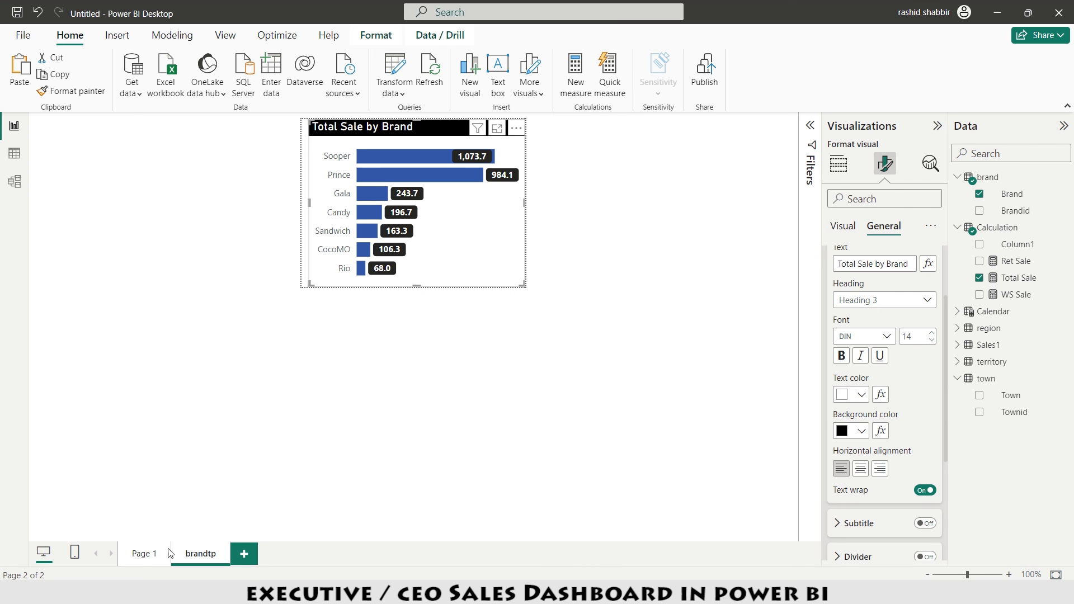
On Page 1, set the Total Sale by Reg. donut chart's tooltip page to brandtp and preview the tooltip on its slices
left_click(145, 557)
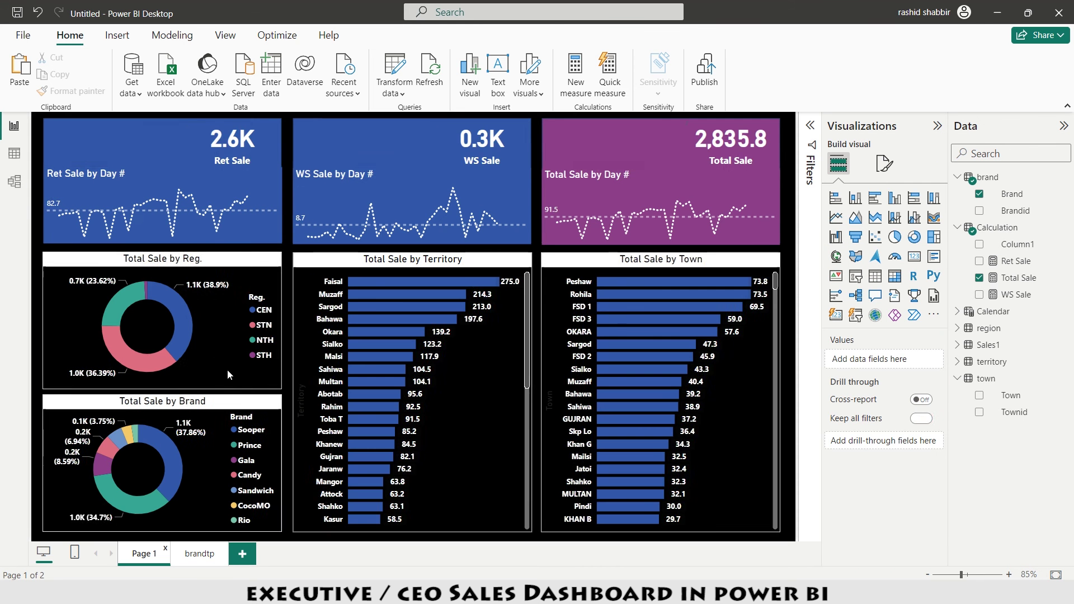
left_click(202, 268)
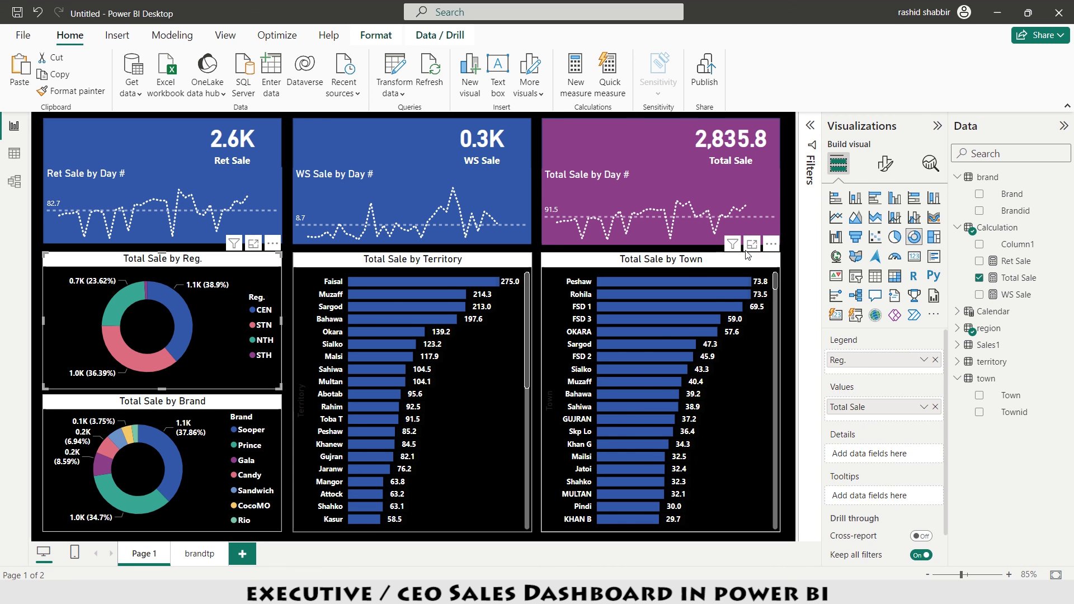
left_click(884, 171)
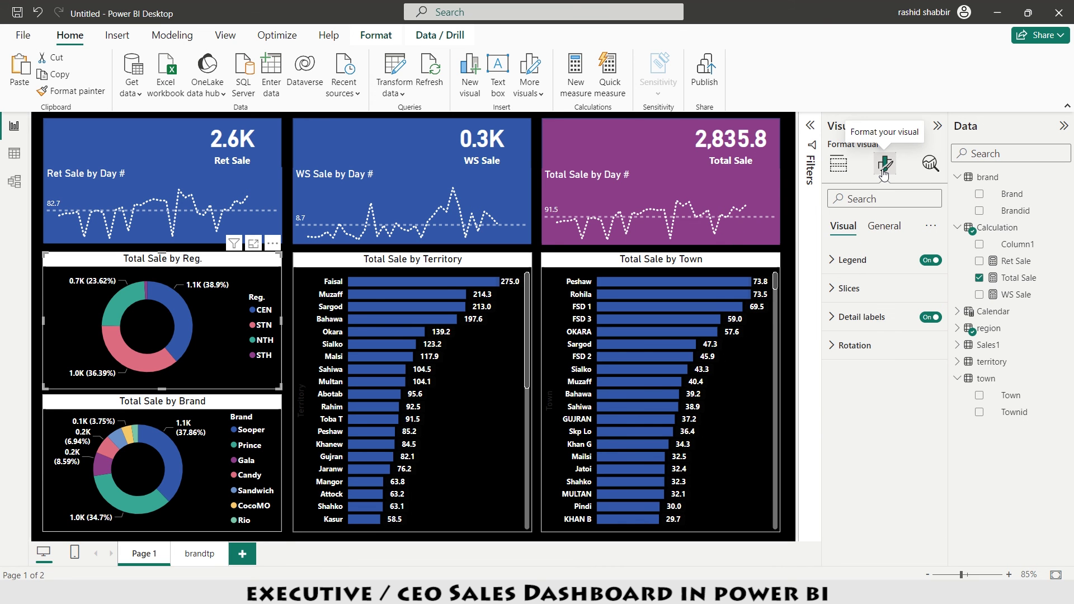
left_click(884, 226)
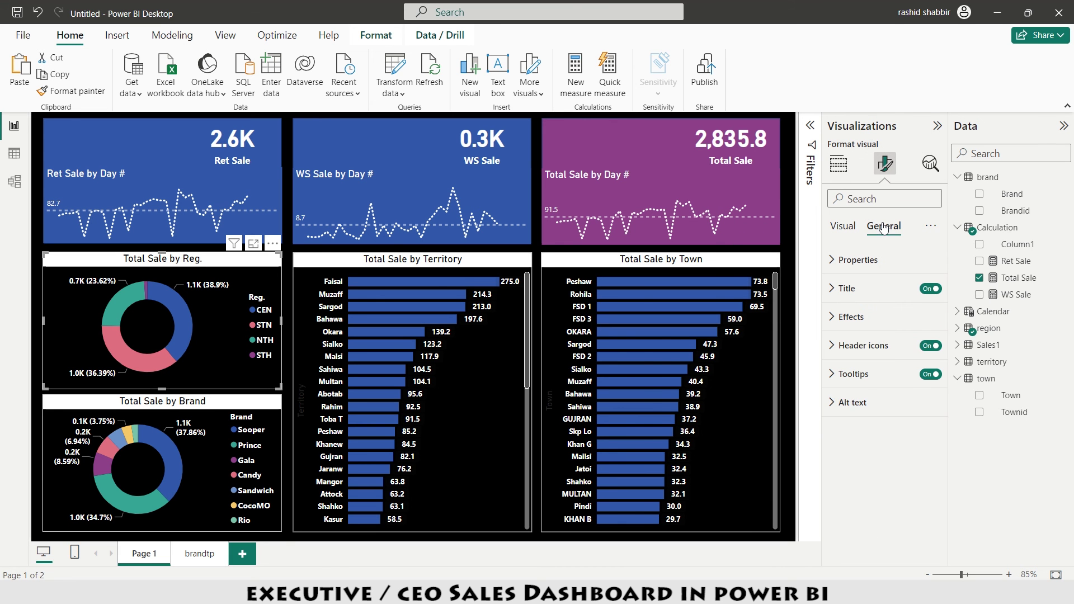
left_click(855, 374)
scroll(847, 428, "down", 1)
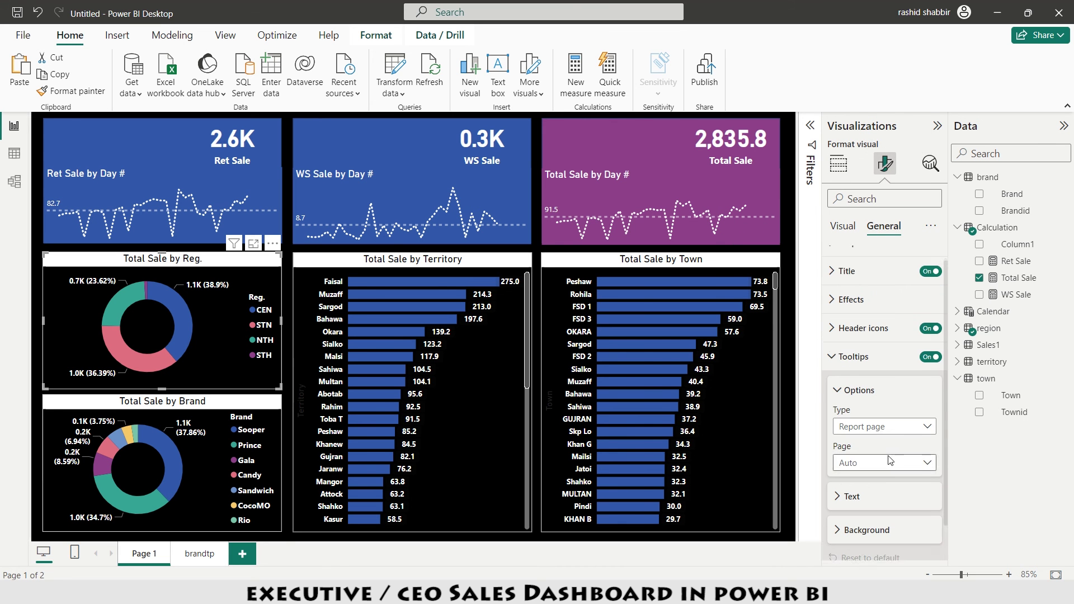
left_click(872, 436)
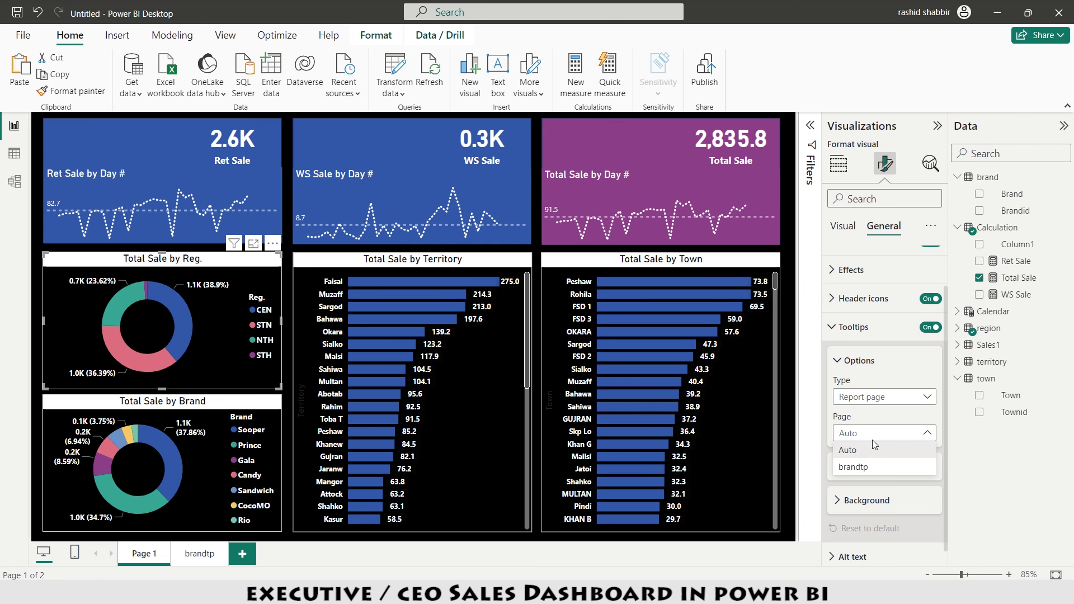
left_click(855, 471)
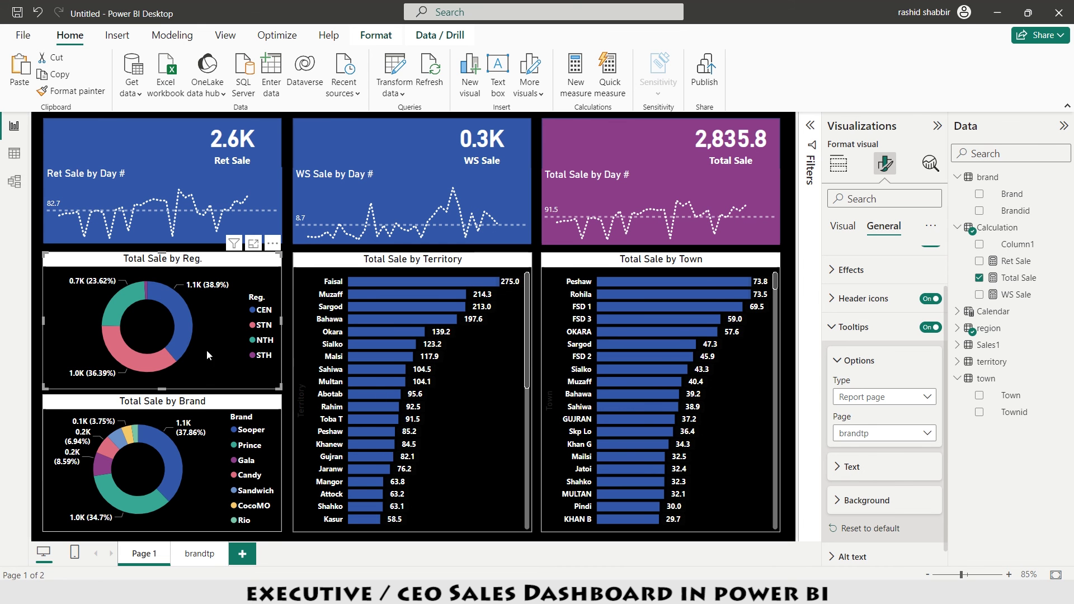
mouse_move(183, 323)
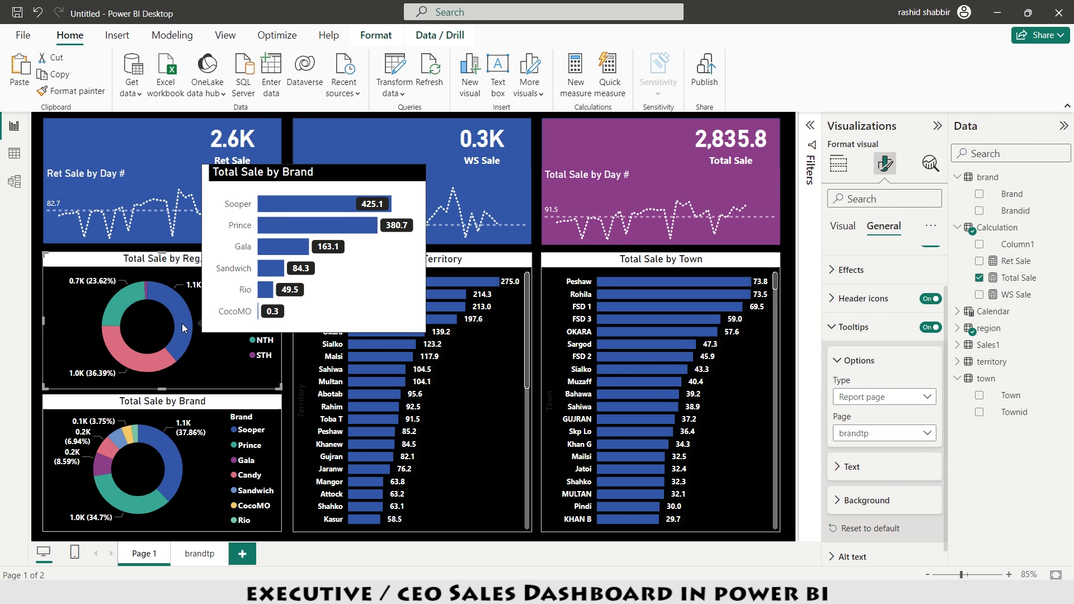
mouse_move(140, 361)
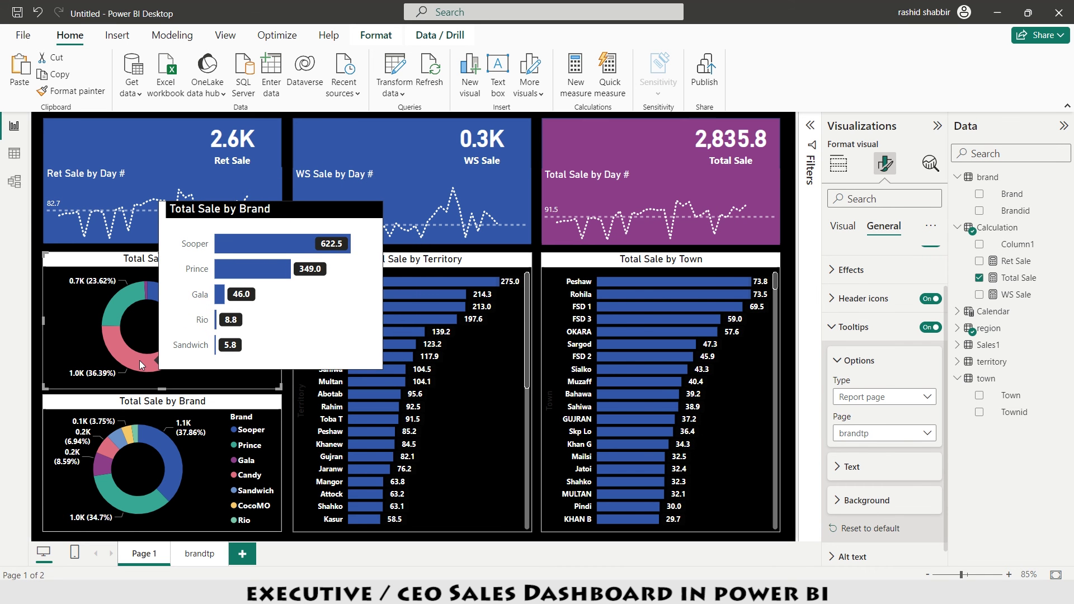
Set the tooltip page to brandtp for the Total Sale by Territory and Total Sale by Town charts and preview it on a town bar
left_click(423, 263)
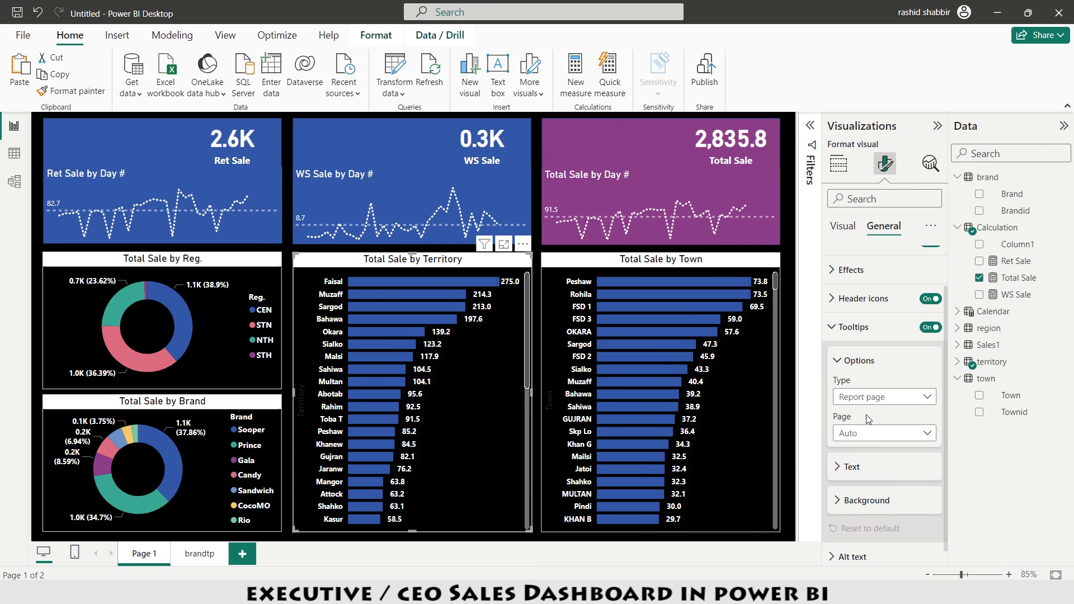
left_click(880, 436)
left_click(865, 467)
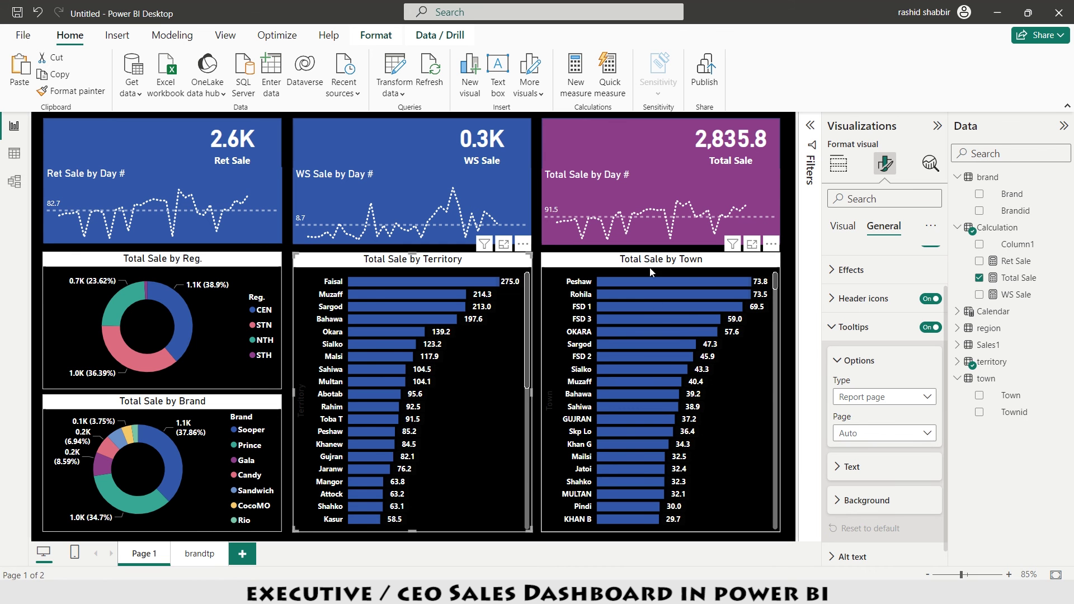
left_click(650, 267)
left_click(883, 433)
left_click(865, 467)
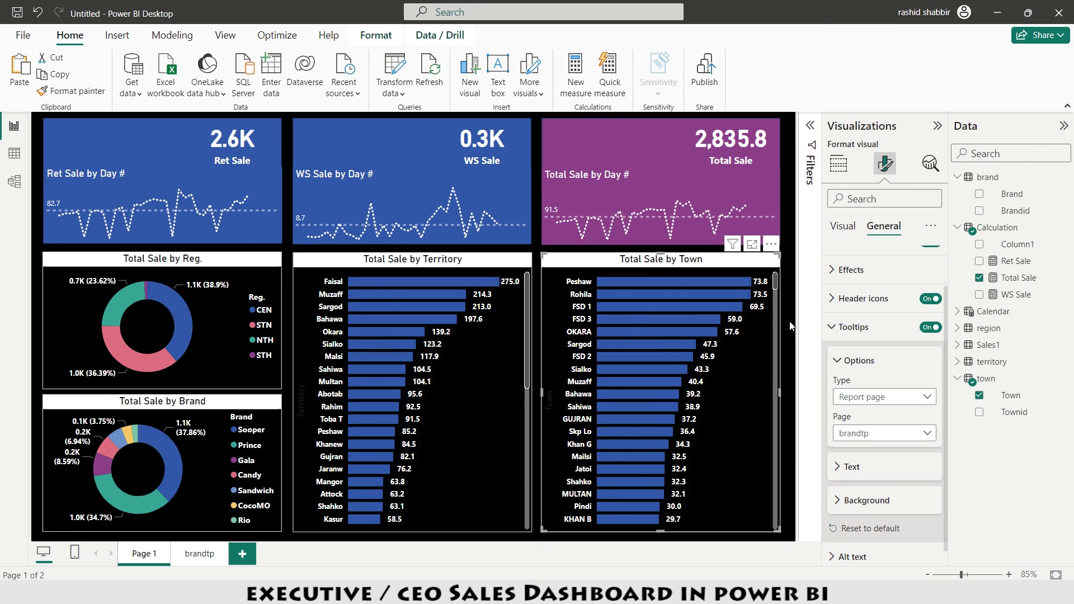
mouse_move(623, 286)
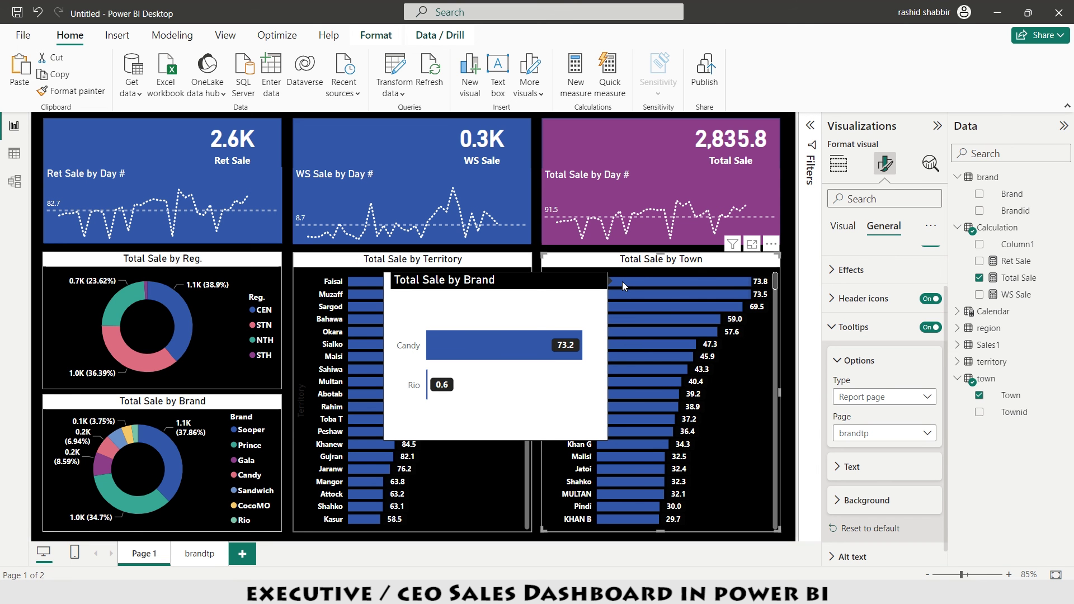
left_click(781, 313)
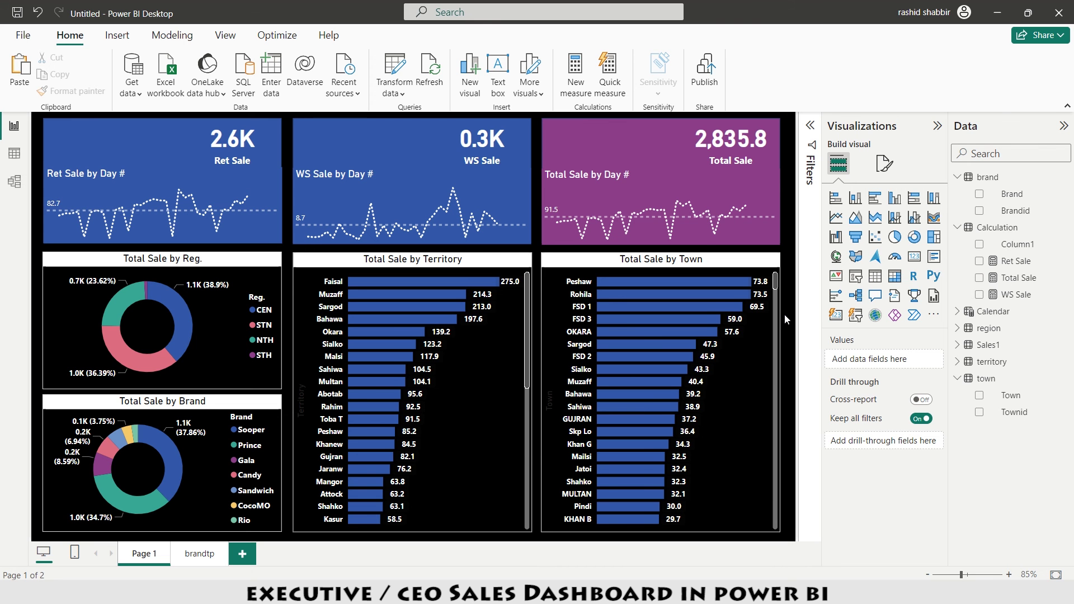
Save the report in the POWER BI EXE folder as Sales EXE Dashboard in Power BI and publish it to My workspace
key("ctrl+s")
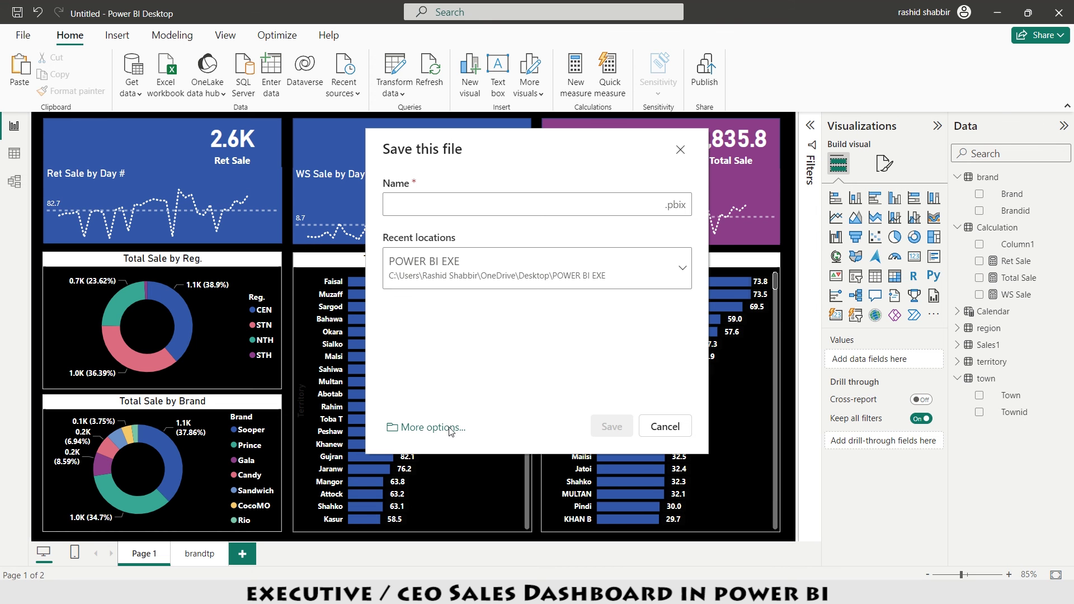
left_click(430, 429)
left_click(210, 558)
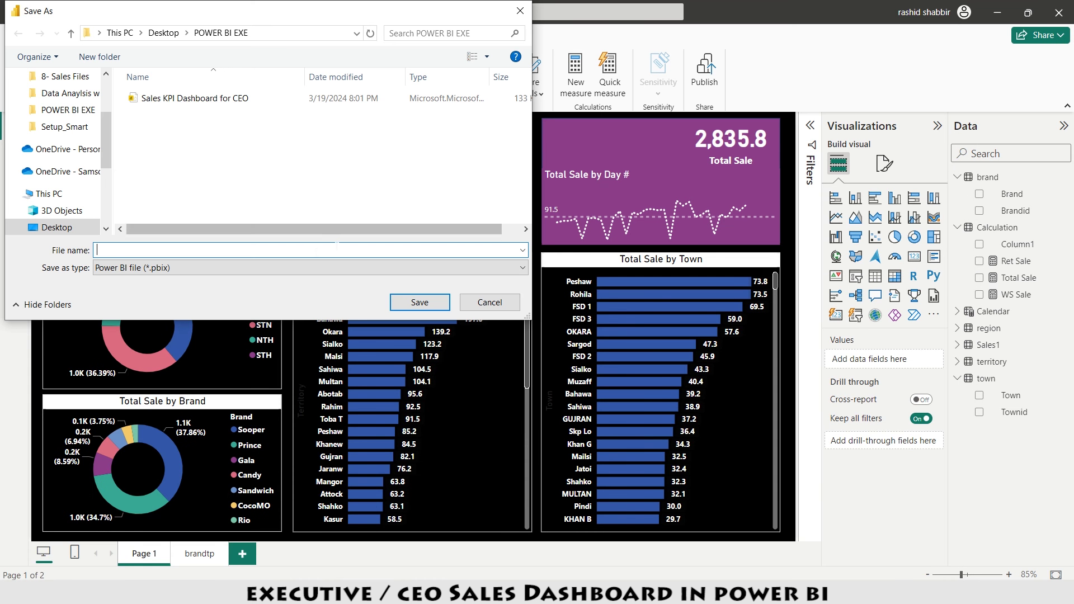
type("Sales EX")
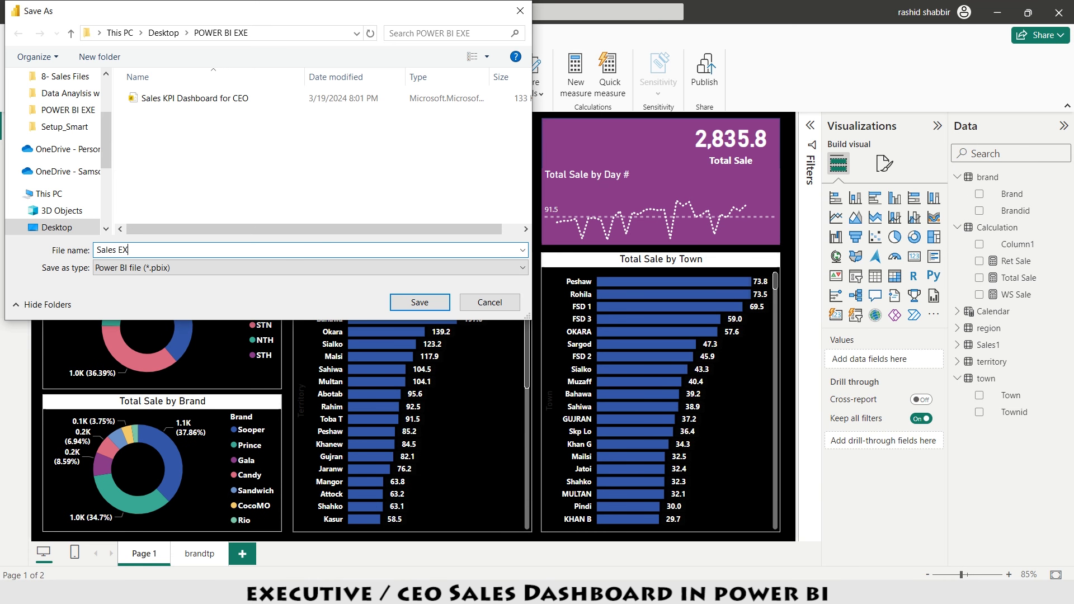
type("E Dashboard in Power BI")
key("Return")
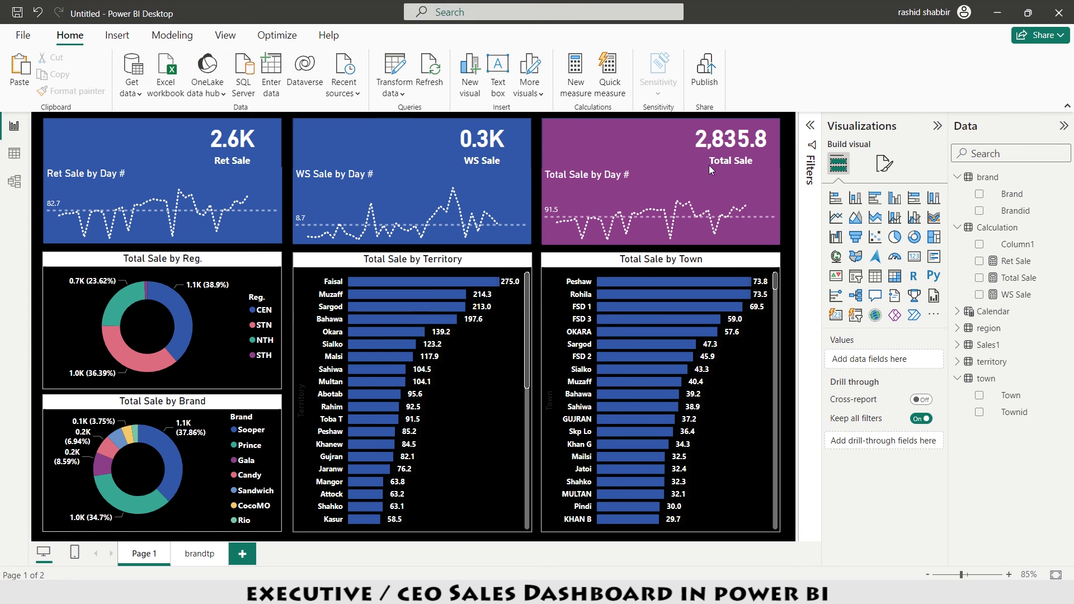
left_click(705, 67)
left_click(645, 396)
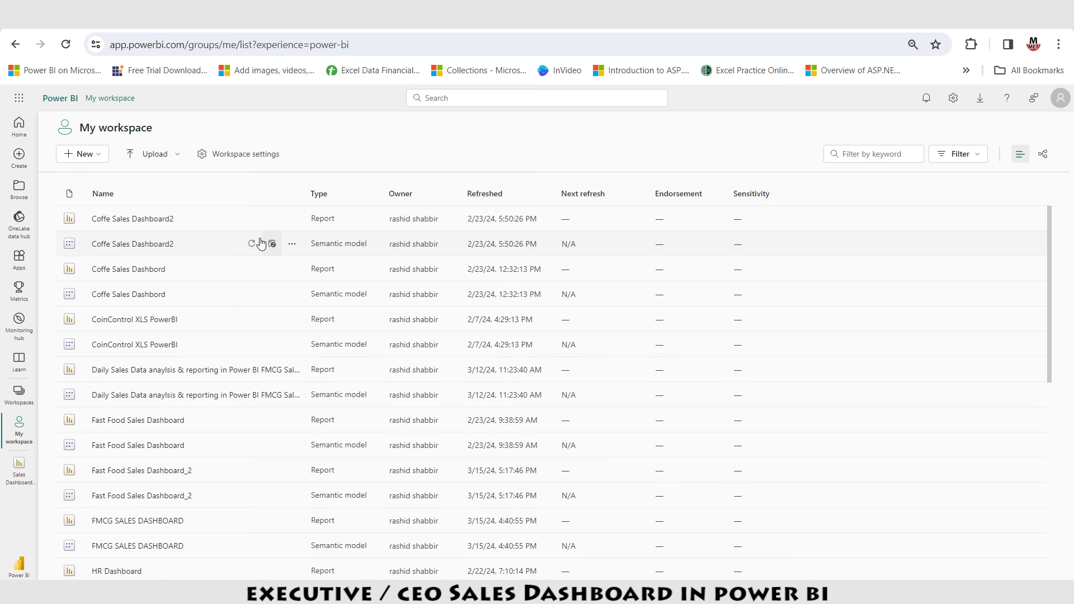
Open the published Sales EXE Dashboard in Power BI report from My workspace in the Power BI service and show it full screen
scroll(227, 303, "down", 8)
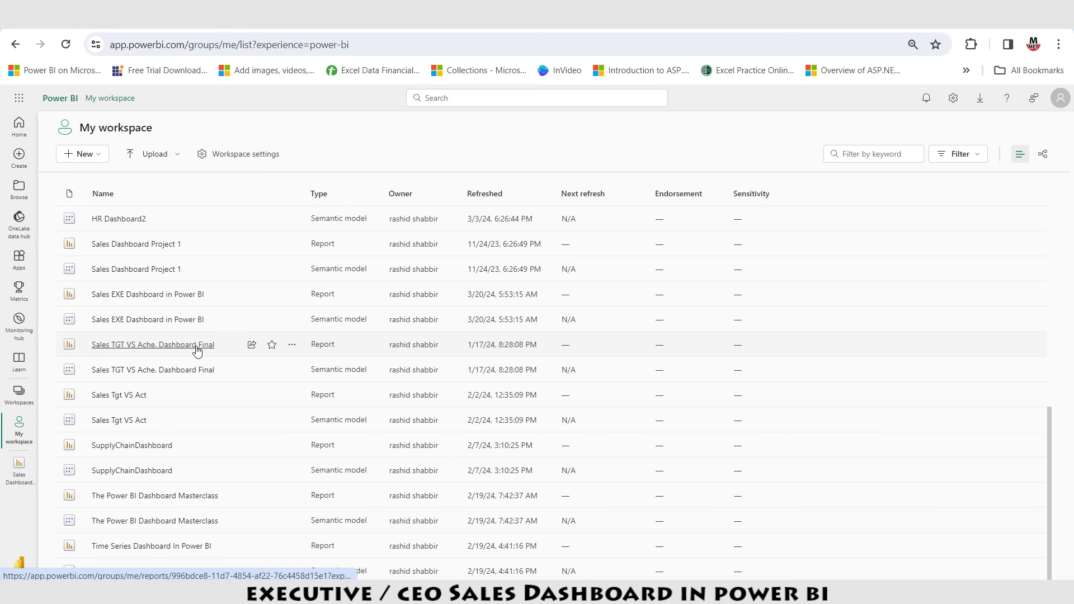
left_click(156, 294)
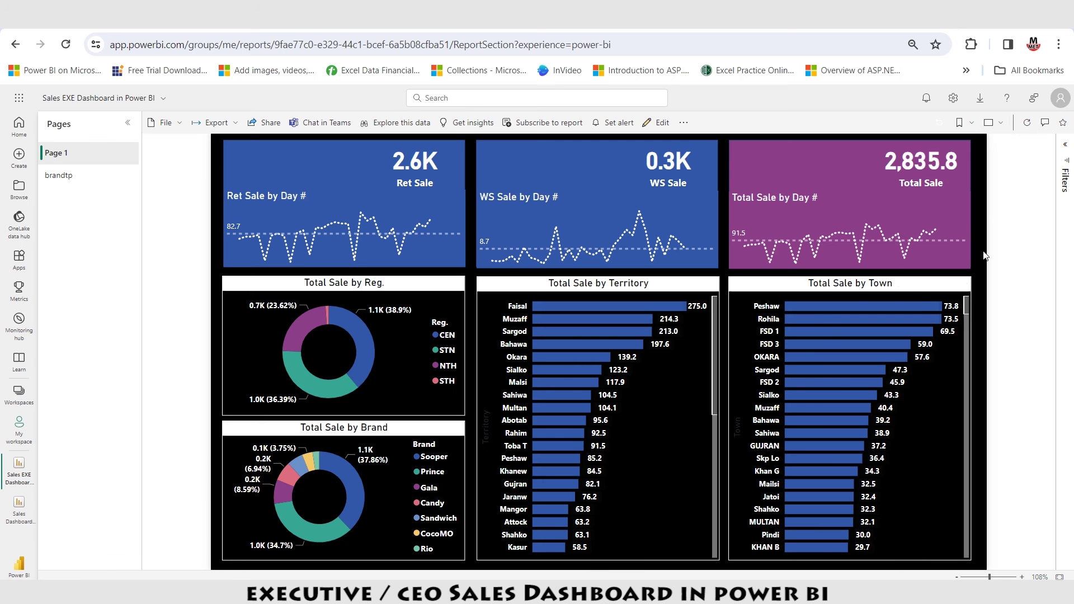
left_click(1001, 124)
left_click(917, 145)
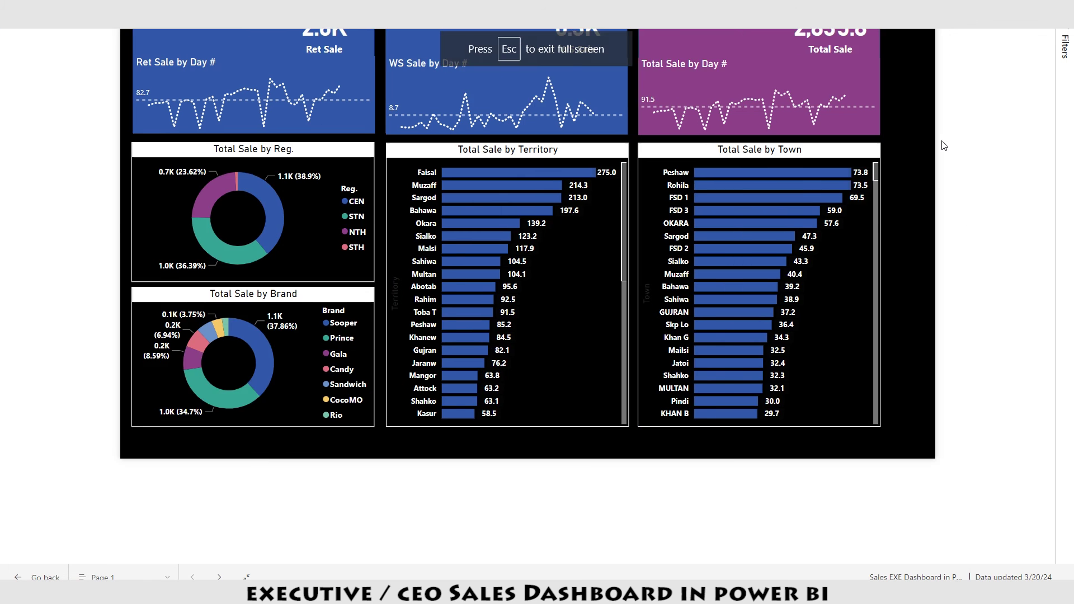